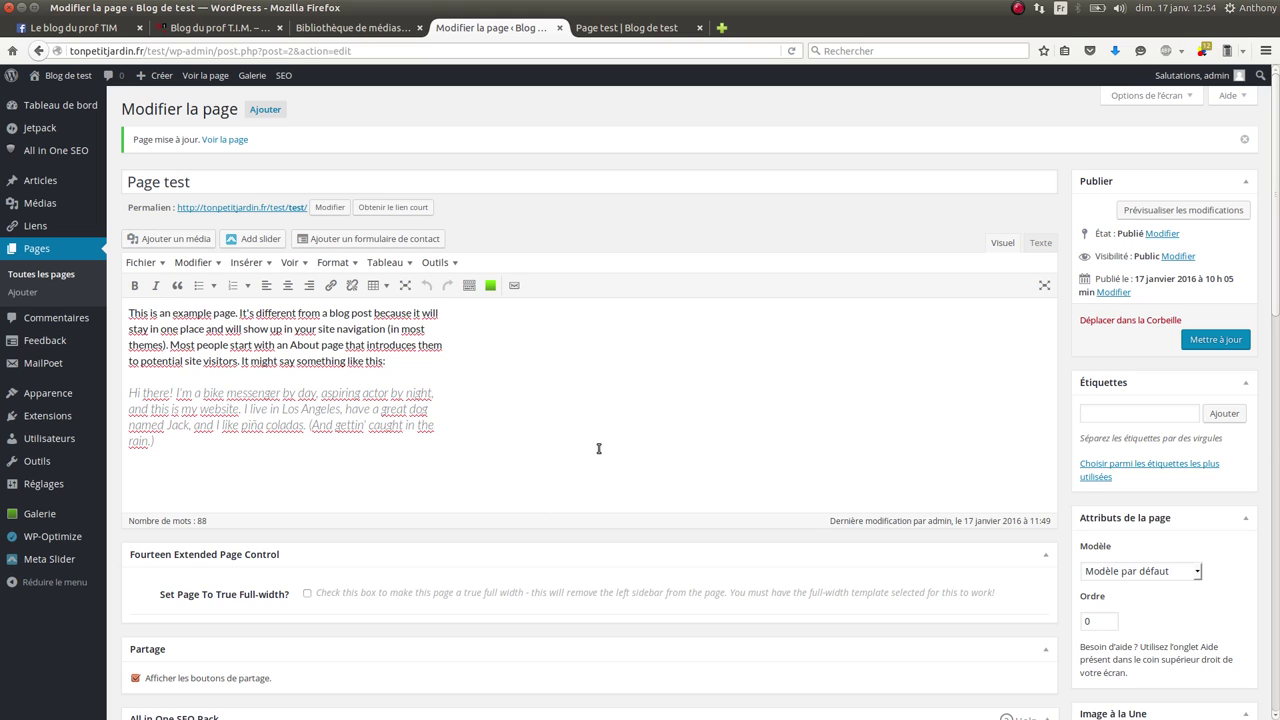
# Upload the informatique image from the computer and set it as the featured image of Page test
pyautogui.click(604, 28)
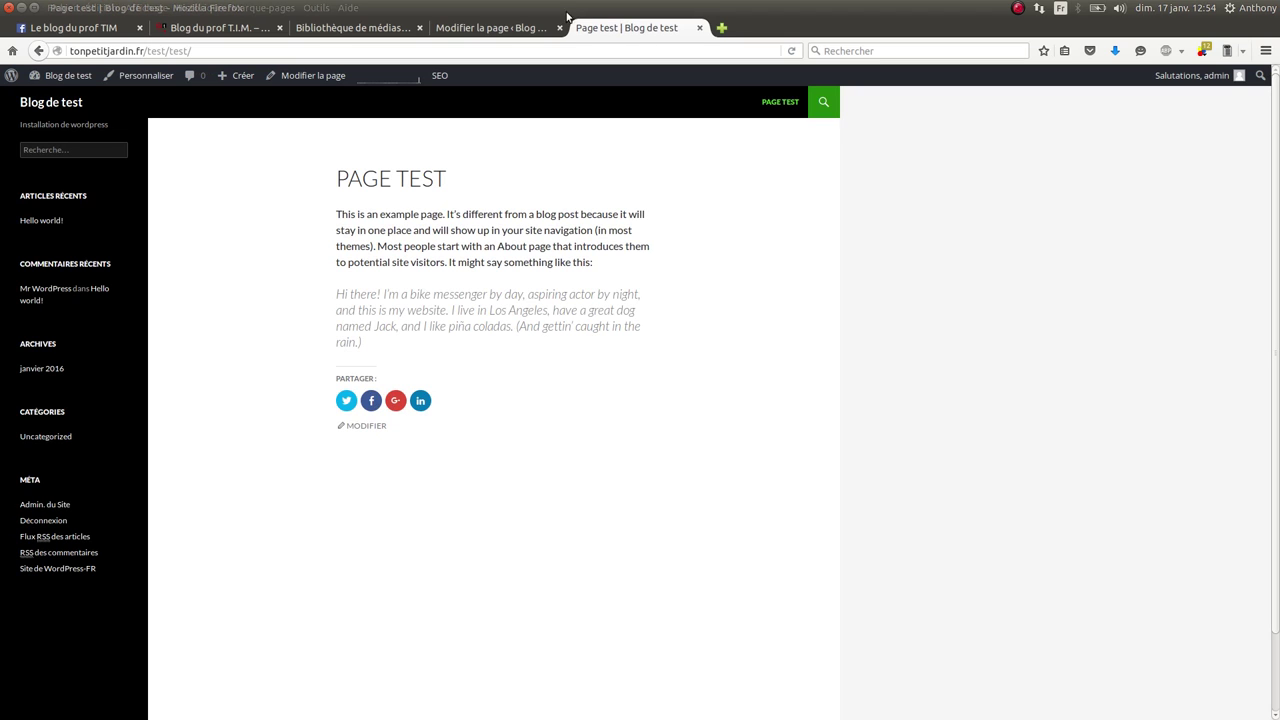
pyautogui.click(503, 32)
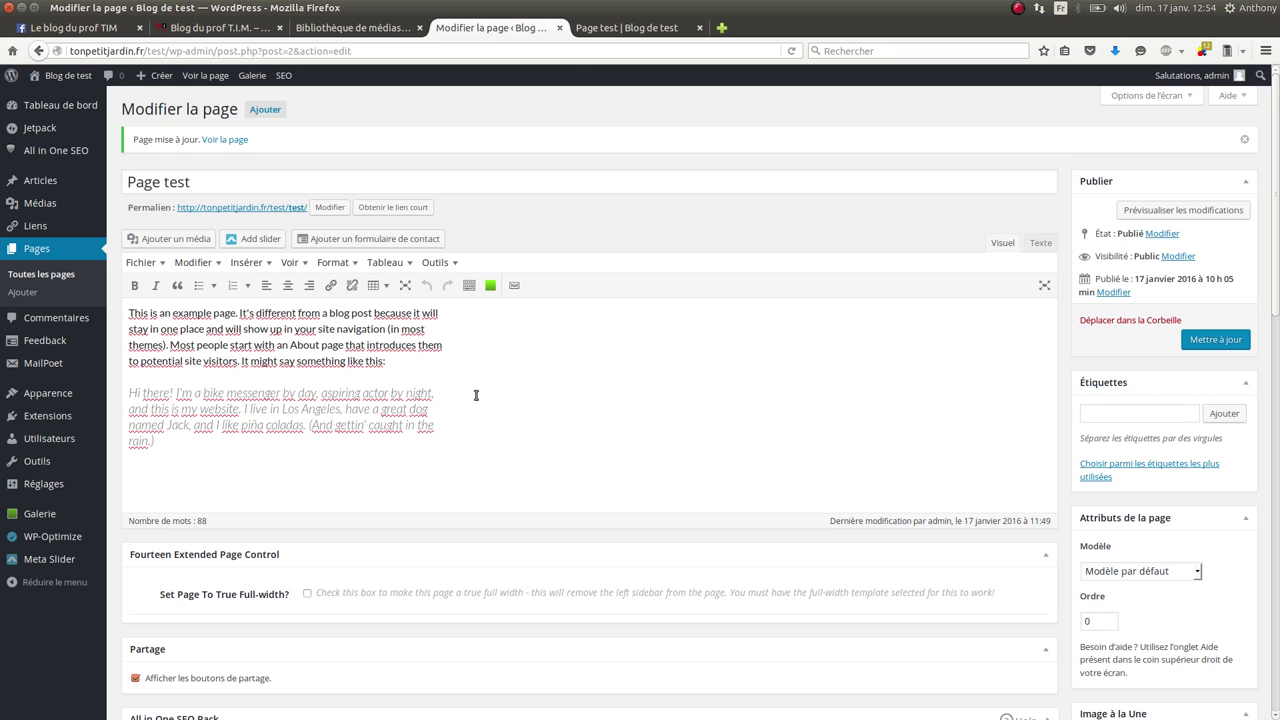
pyautogui.scroll(-3, 1190, 530)
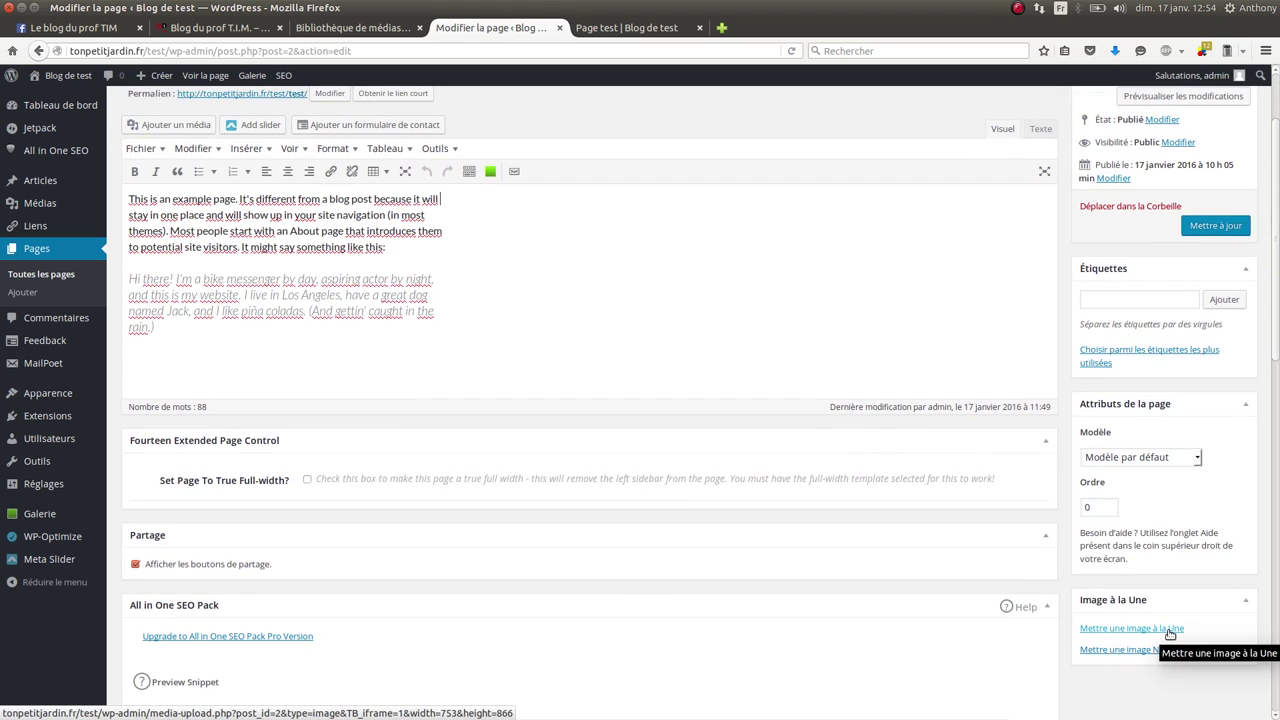
pyautogui.click(1169, 632)
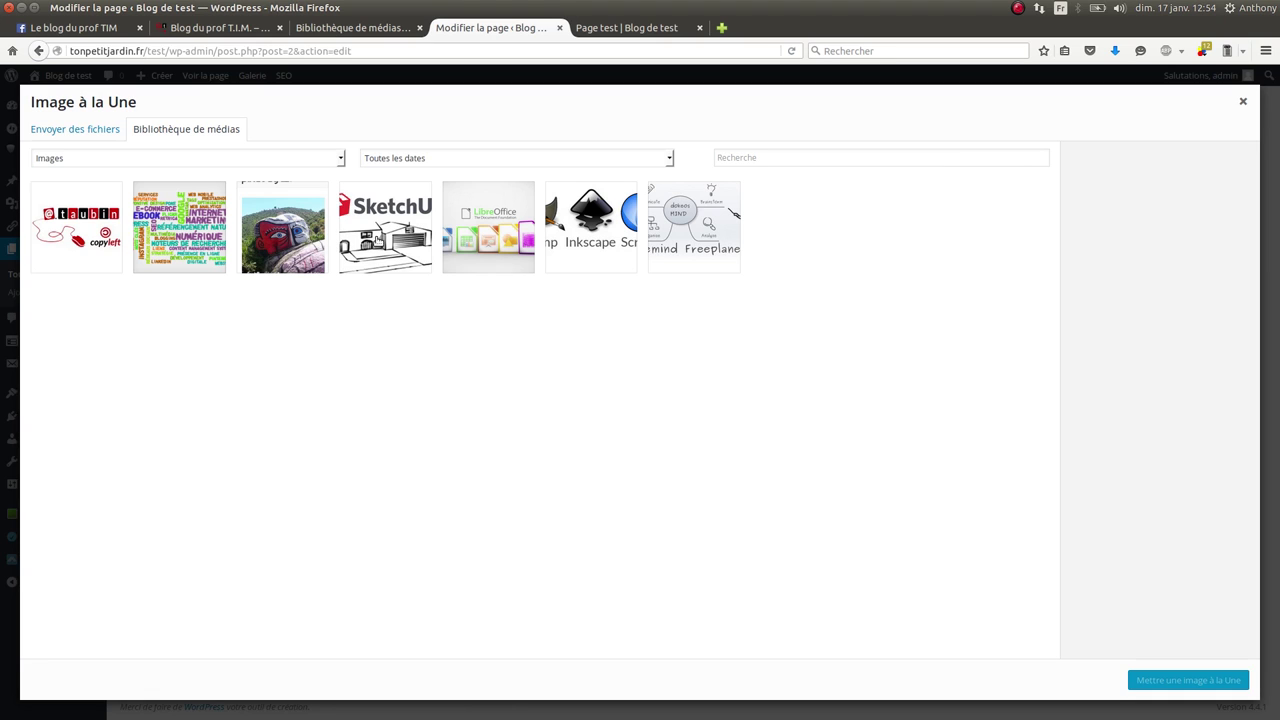
pyautogui.click(63, 136)
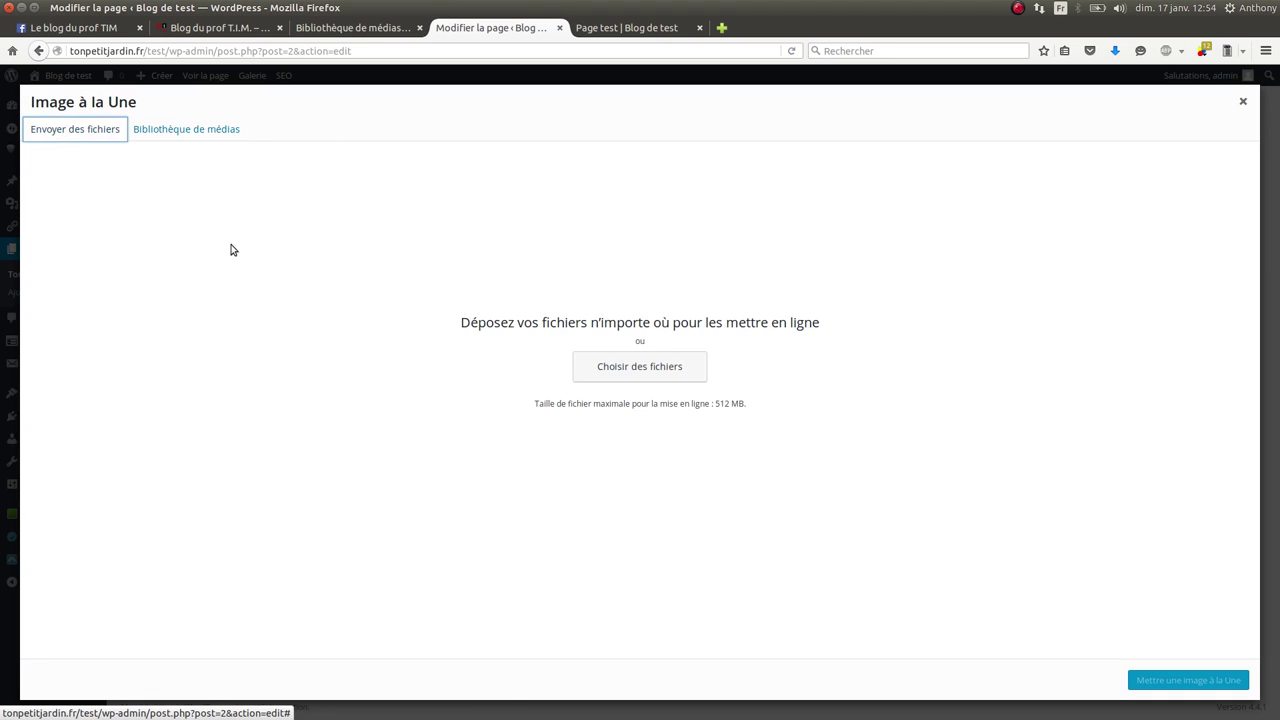
pyautogui.click(632, 366)
pyautogui.doubleClick(524, 244)
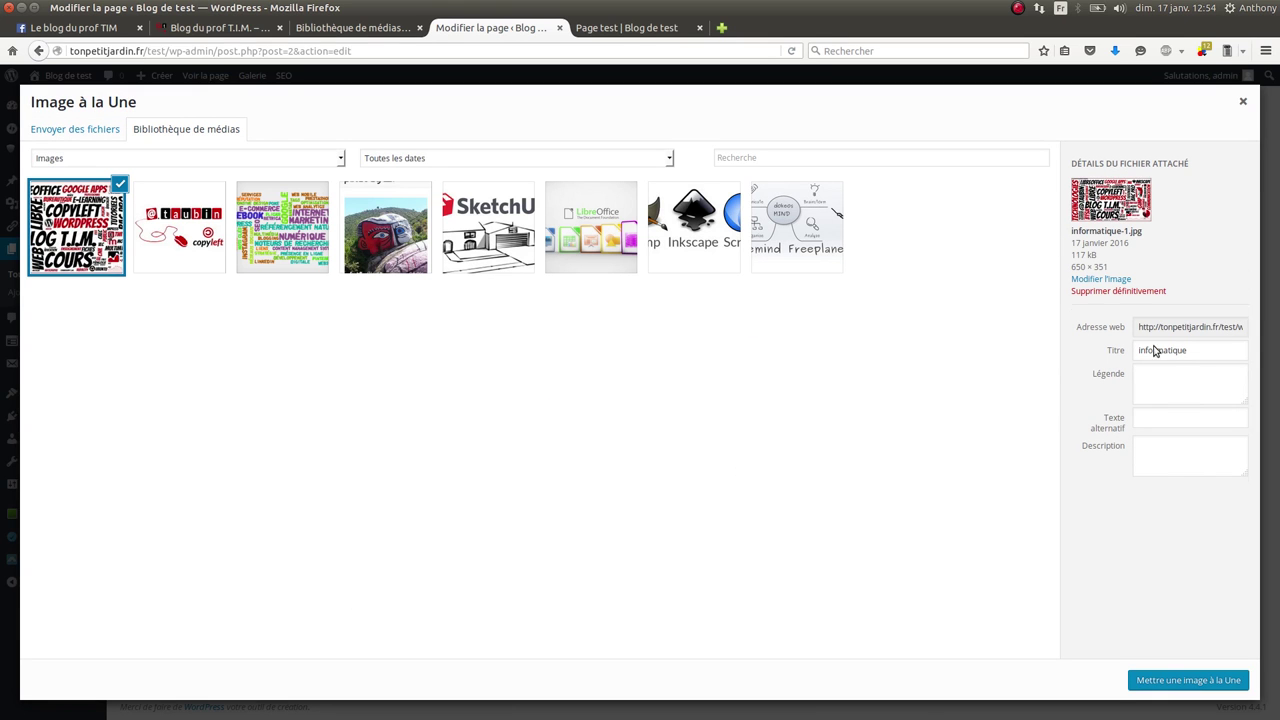
pyautogui.click(1168, 683)
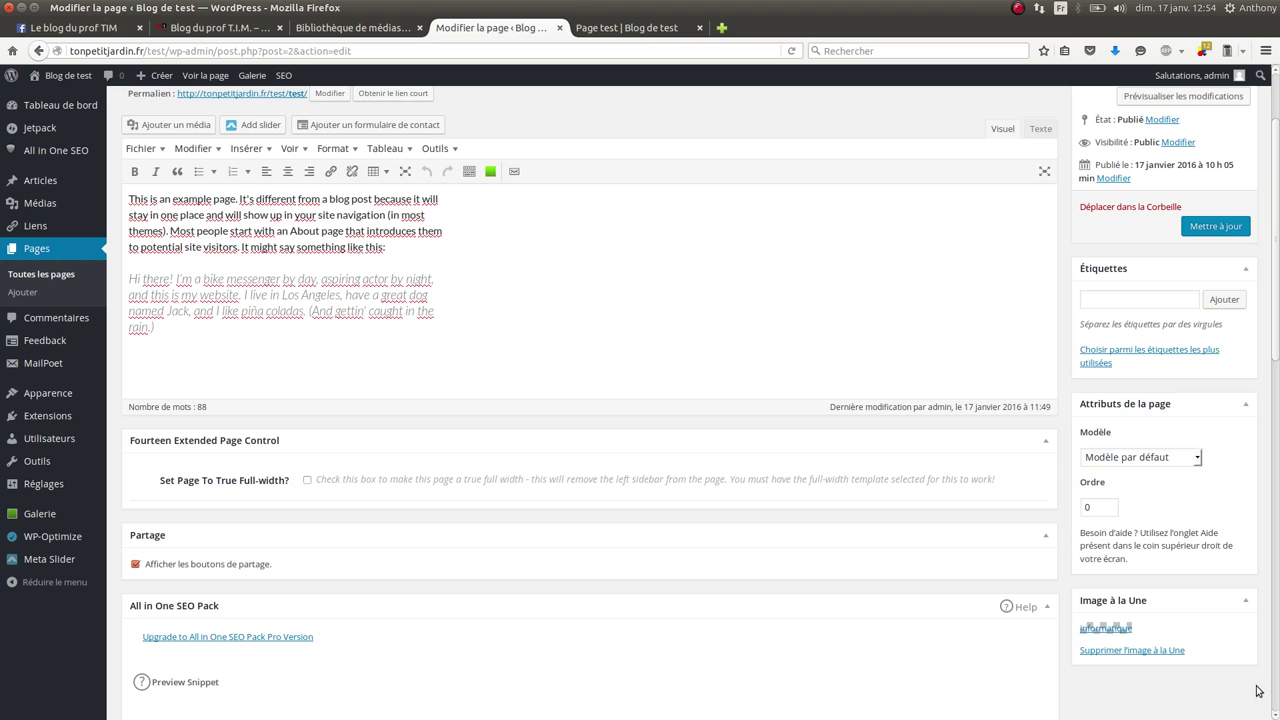
# Preview Page test with its new featured image, and update the published page
pyautogui.click(1205, 226)
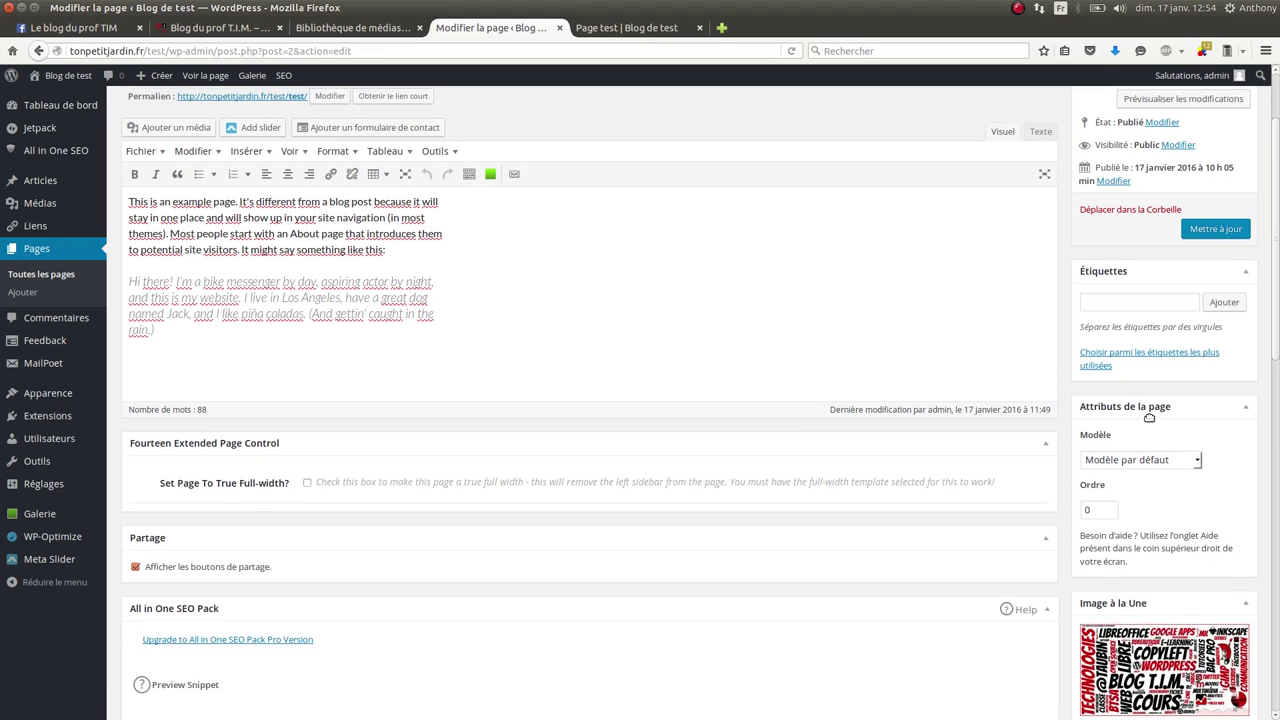
pyautogui.click(1194, 216)
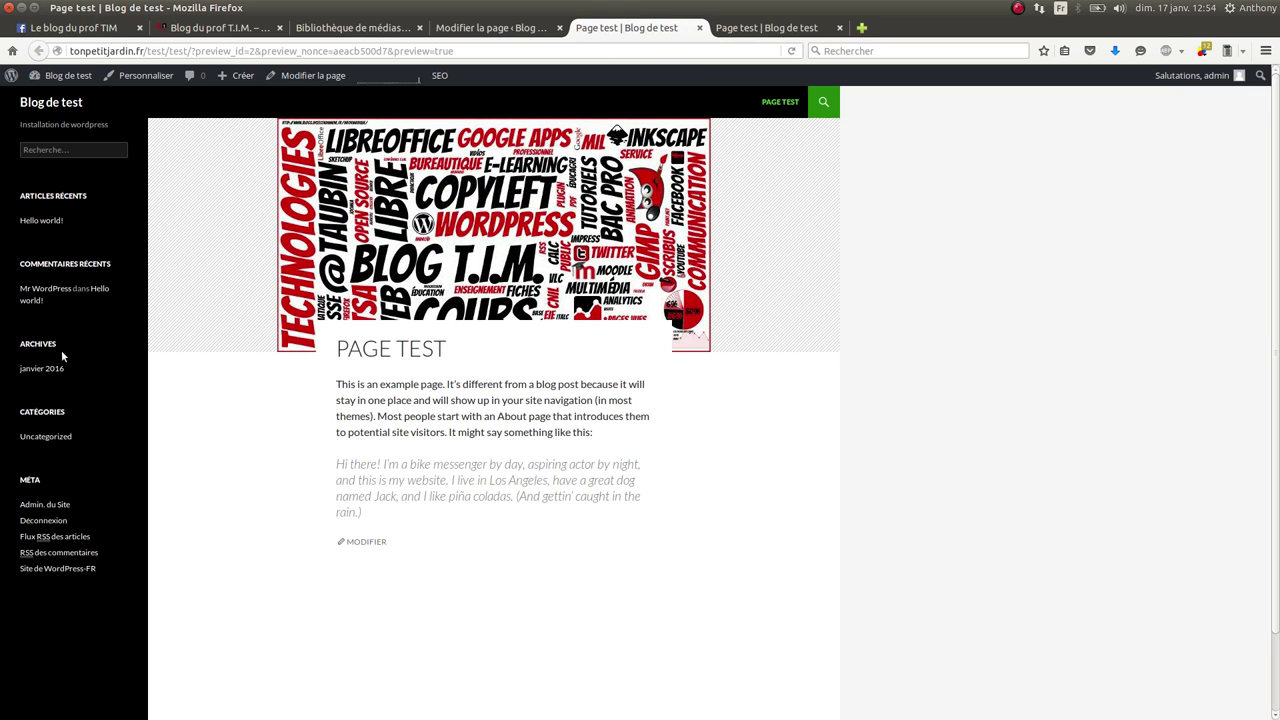
pyautogui.click(469, 30)
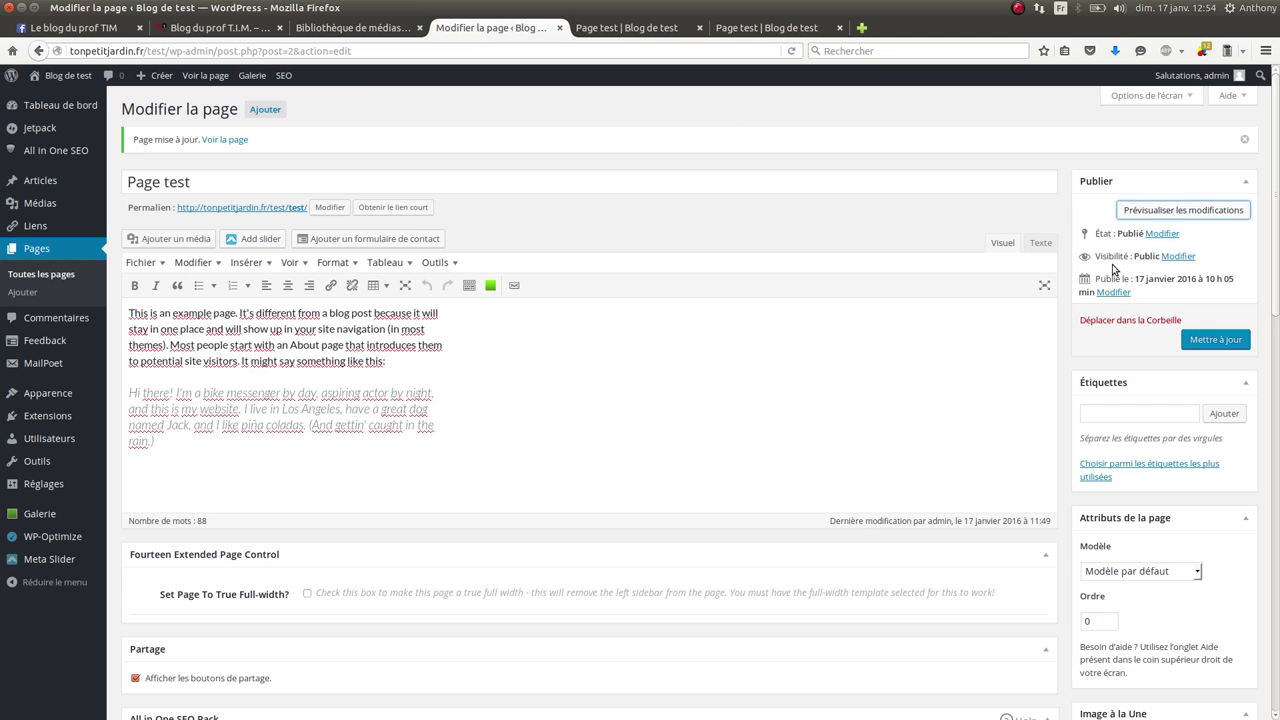
pyautogui.click(1204, 343)
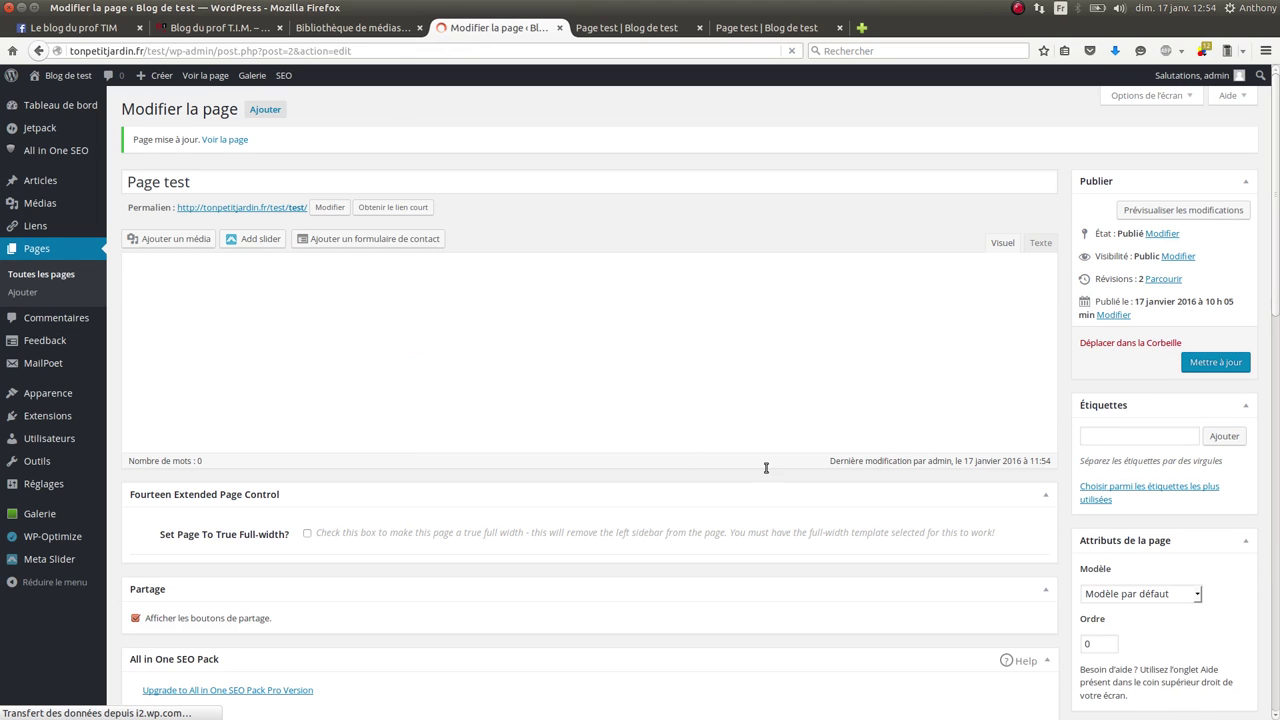
# Insert the Meta Slider slideshow "Test" on a new line between the introductory paragraph and the italic quote
pyautogui.click(422, 358)
pyautogui.press('Return')
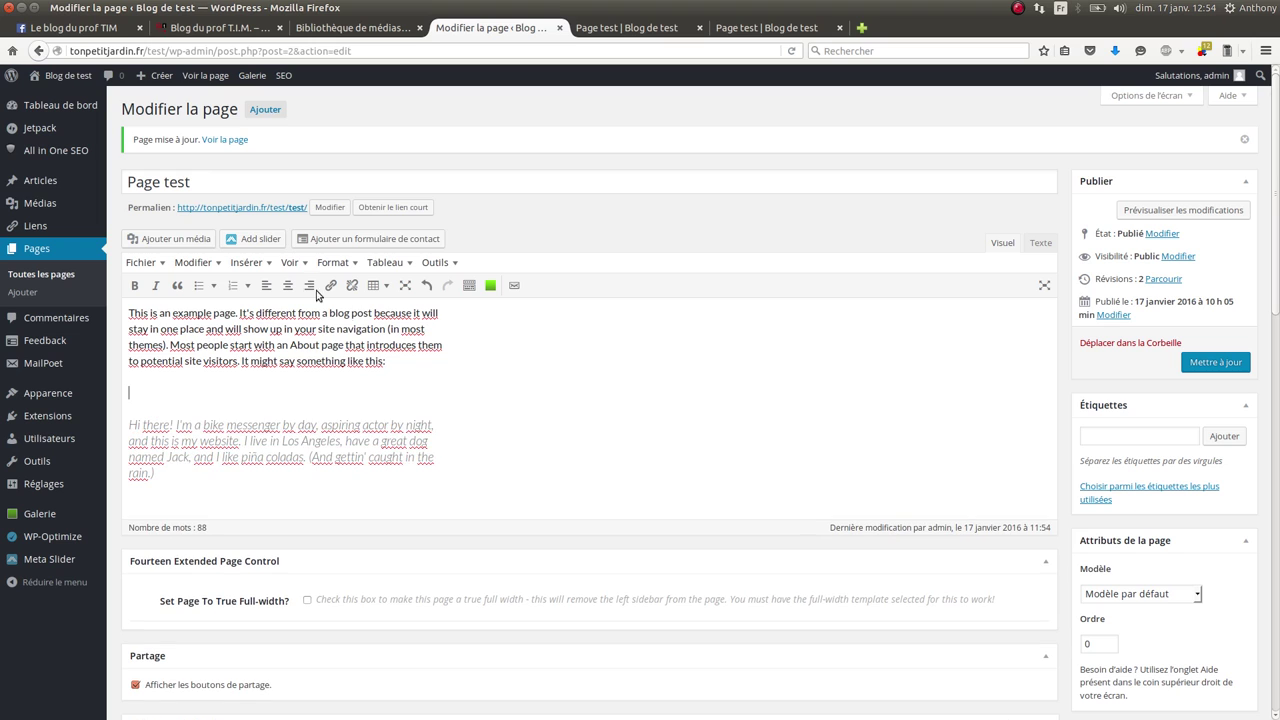
pyautogui.click(258, 239)
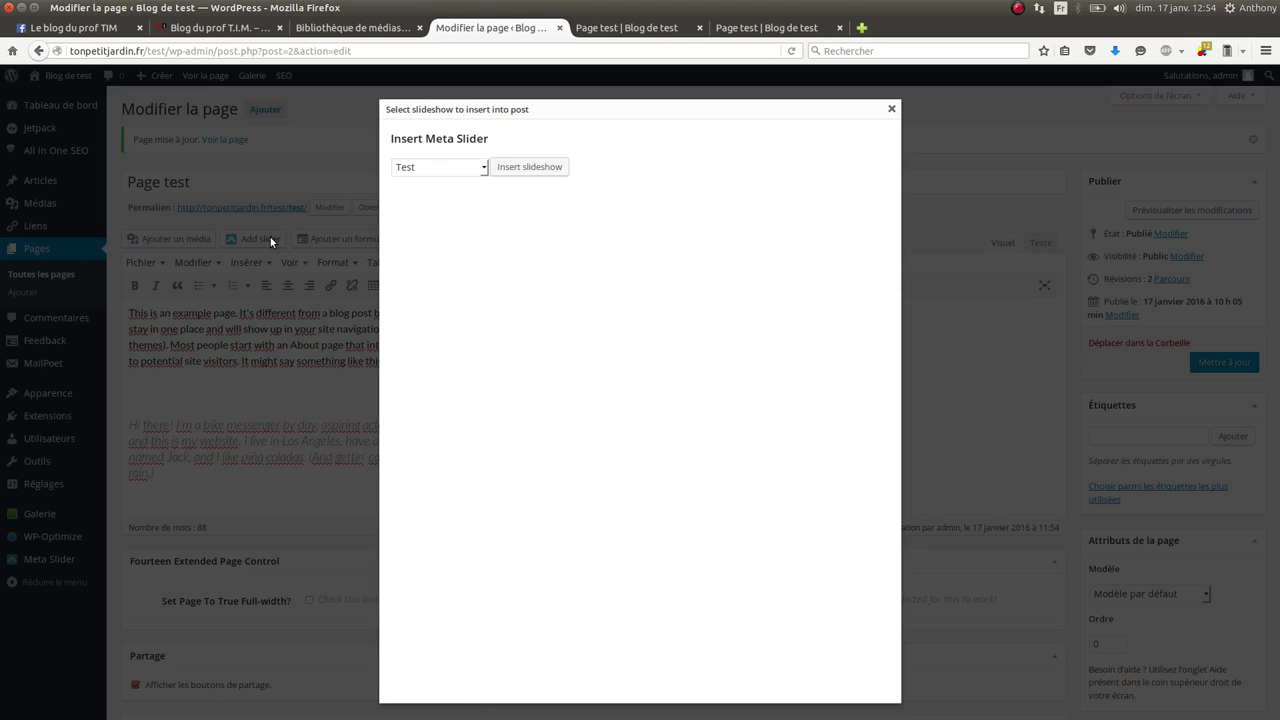
pyautogui.click(484, 170)
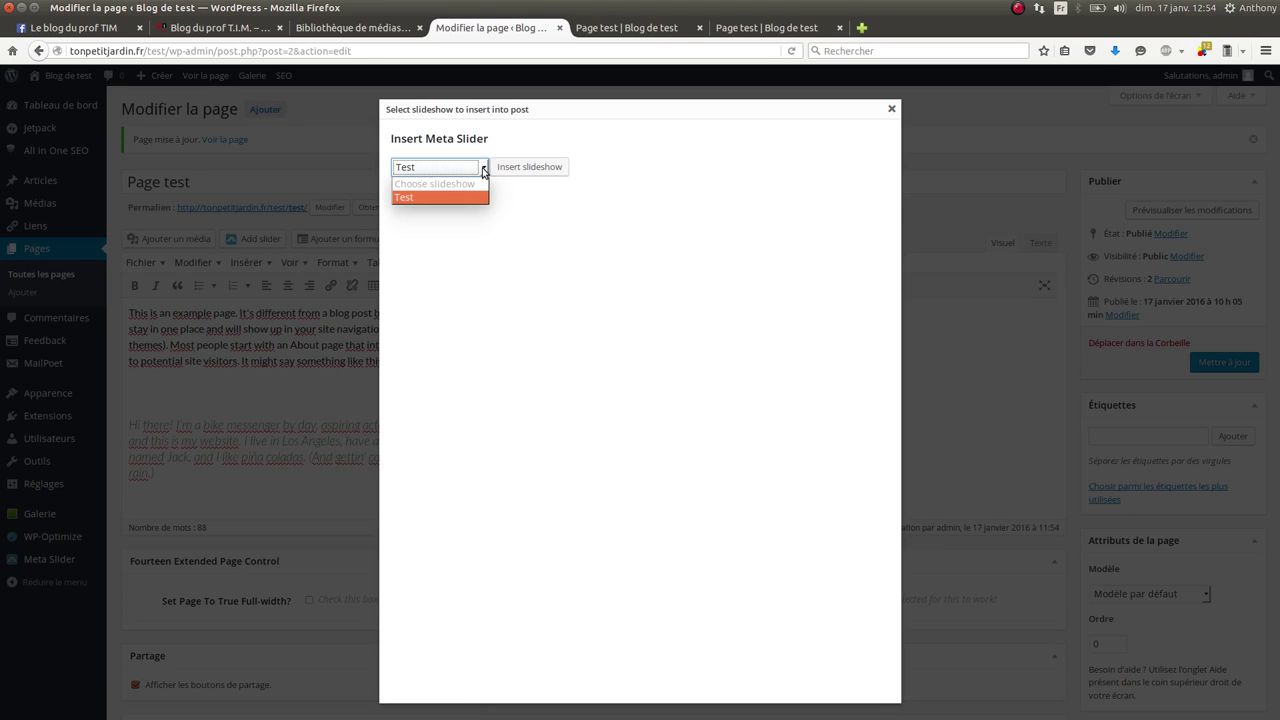
pyautogui.click(402, 196)
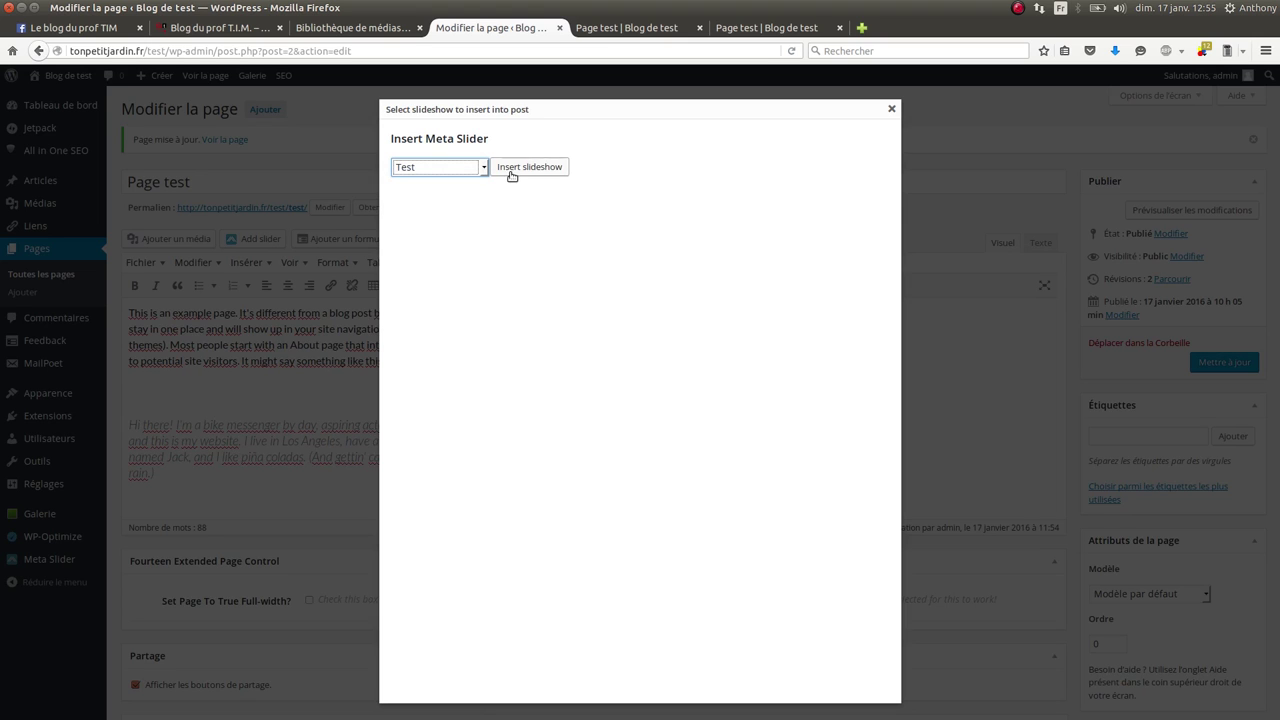
pyautogui.click(509, 170)
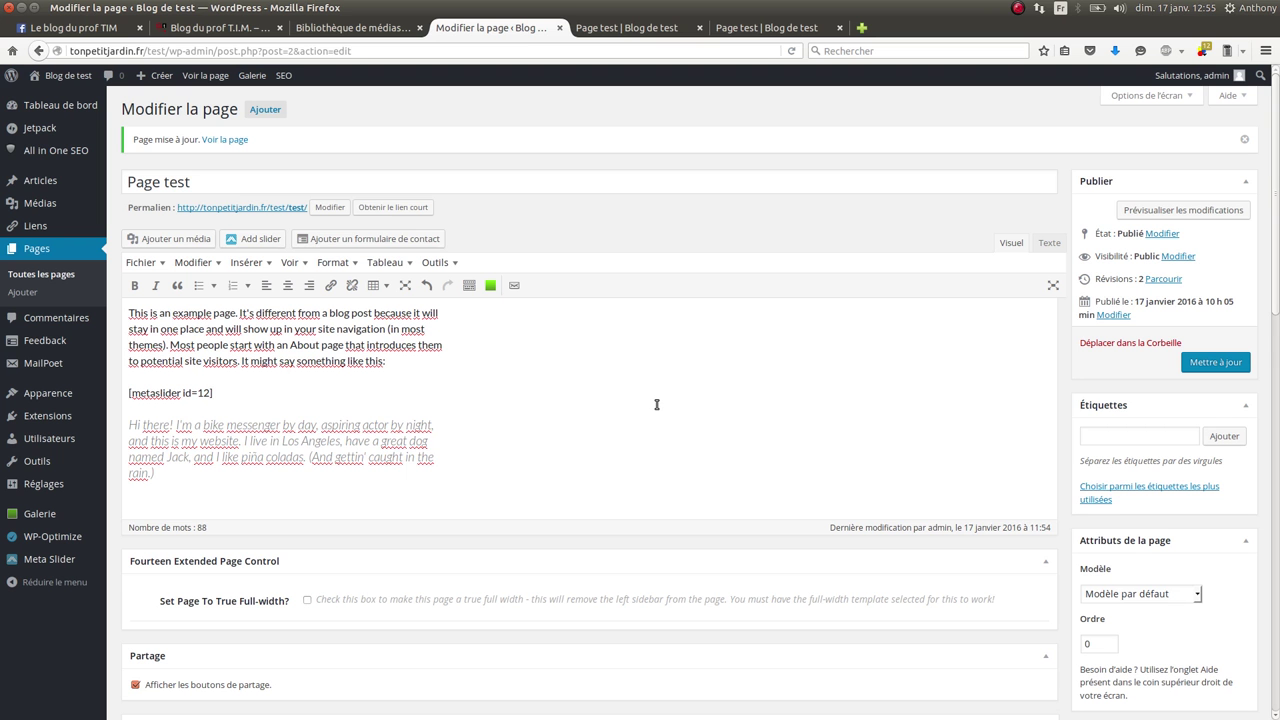
# Insert a NextGEN gallery below the italic quote, with Galleries as the source and "Photos personnelles" as the gallery
pyautogui.click(192, 479)
pyautogui.press('Return')
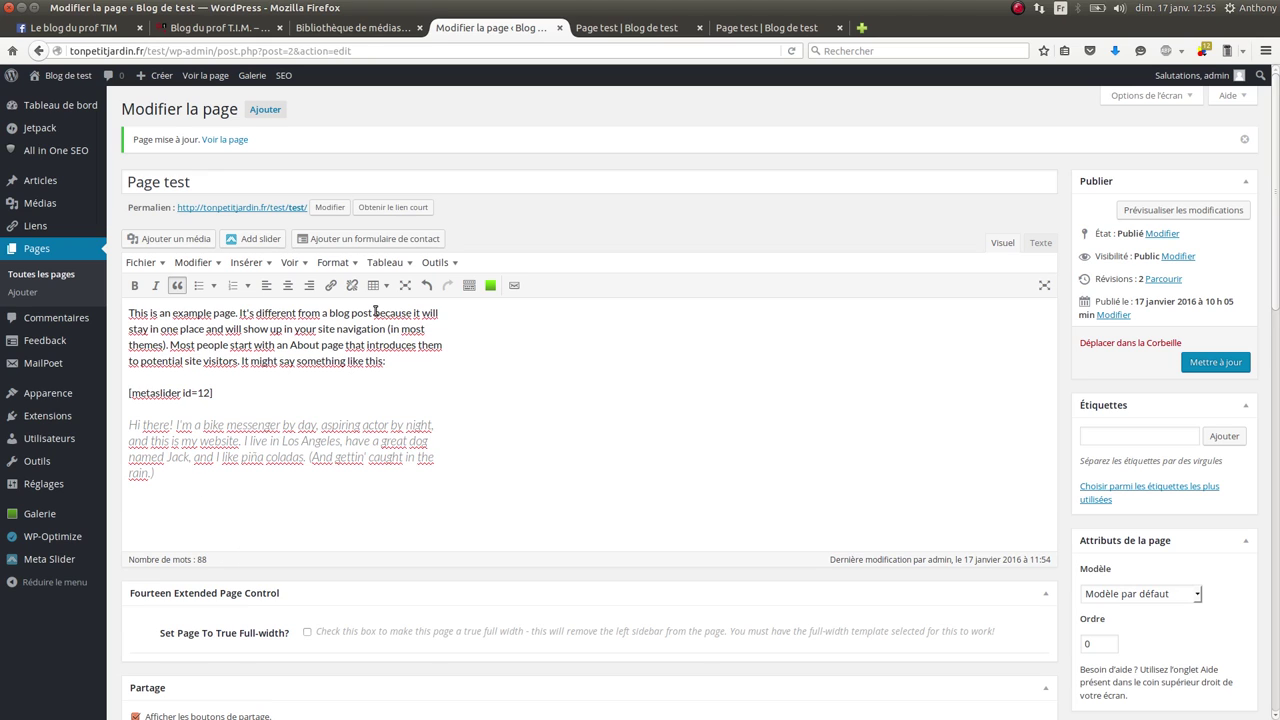
pyautogui.click(491, 286)
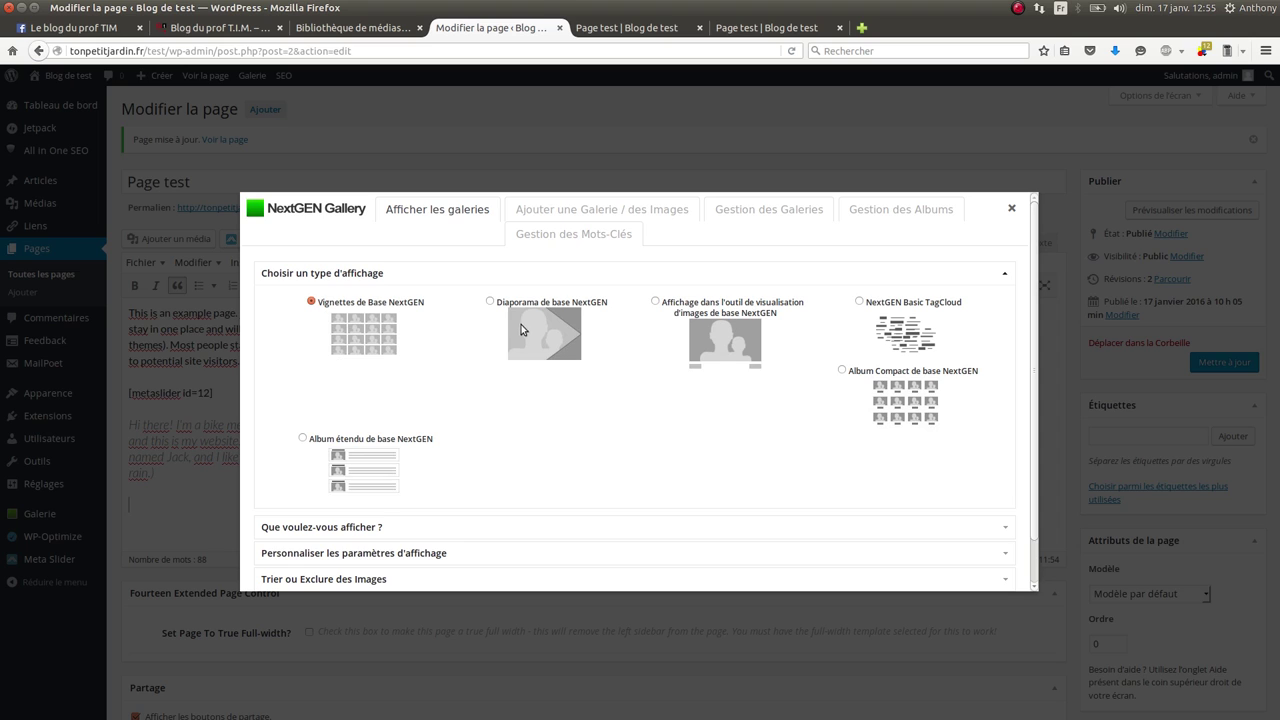
pyautogui.click(321, 527)
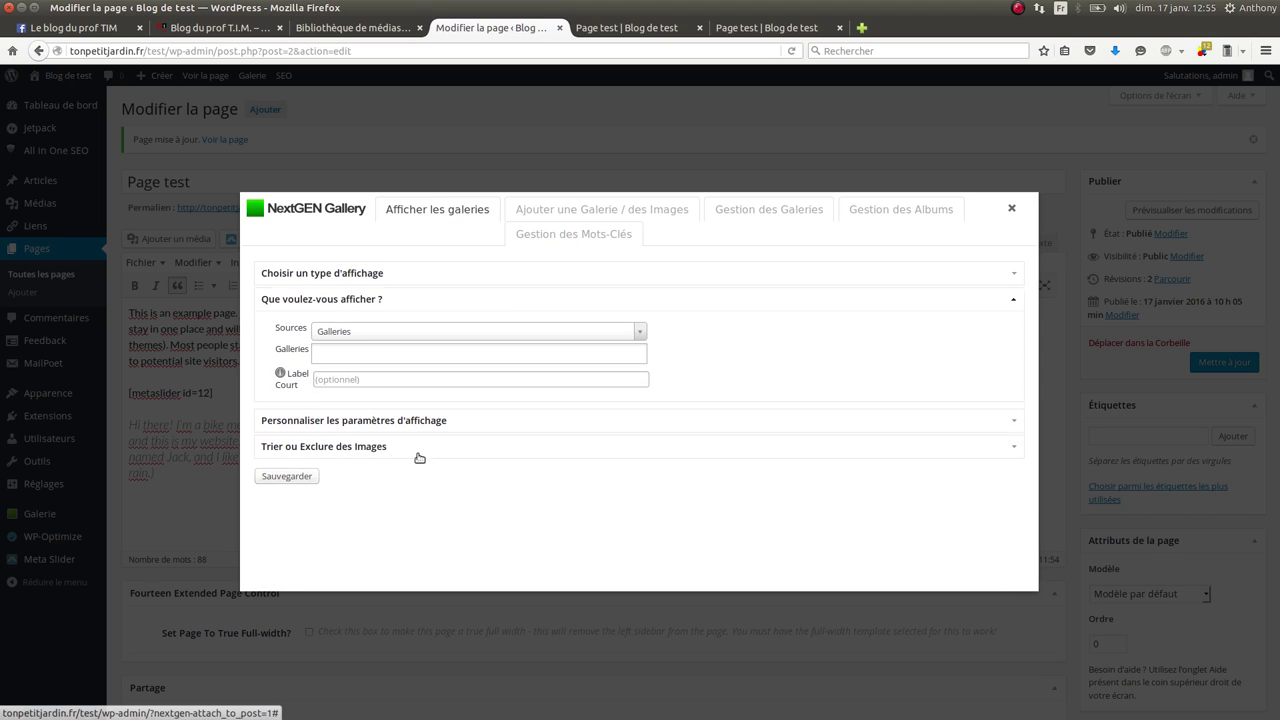
pyautogui.click(346, 356)
pyautogui.click(340, 374)
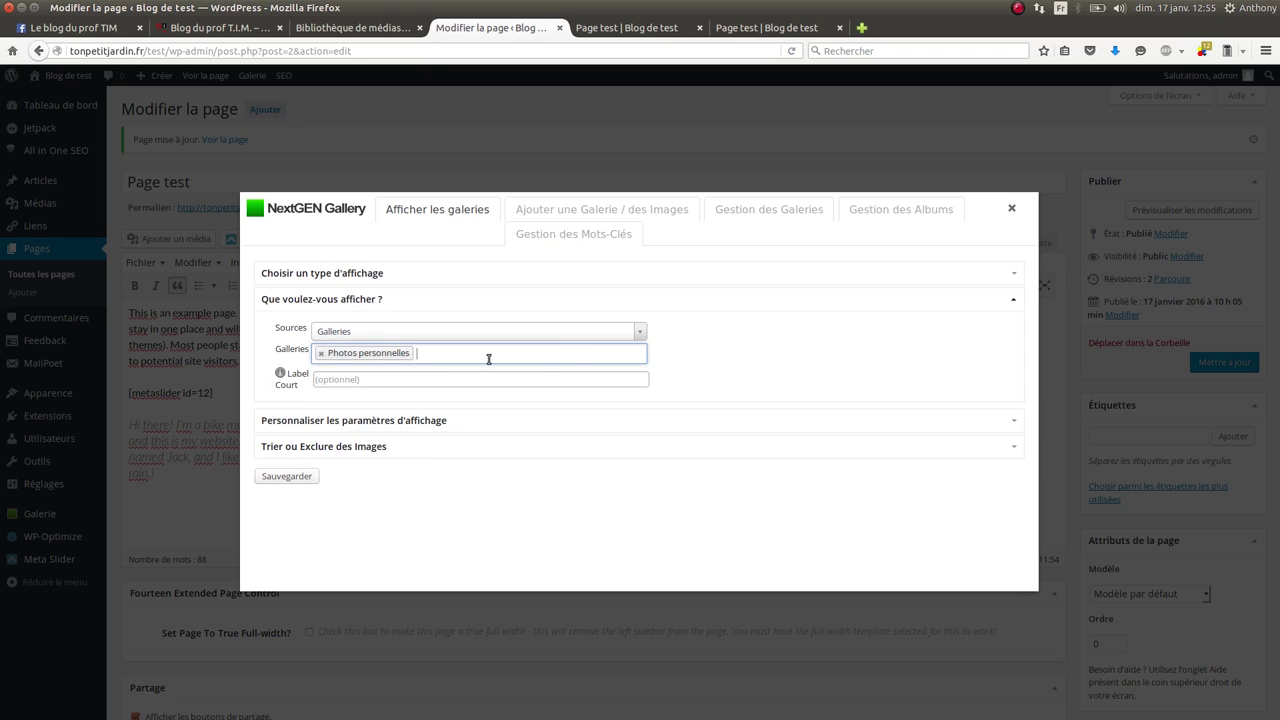
pyautogui.click(639, 331)
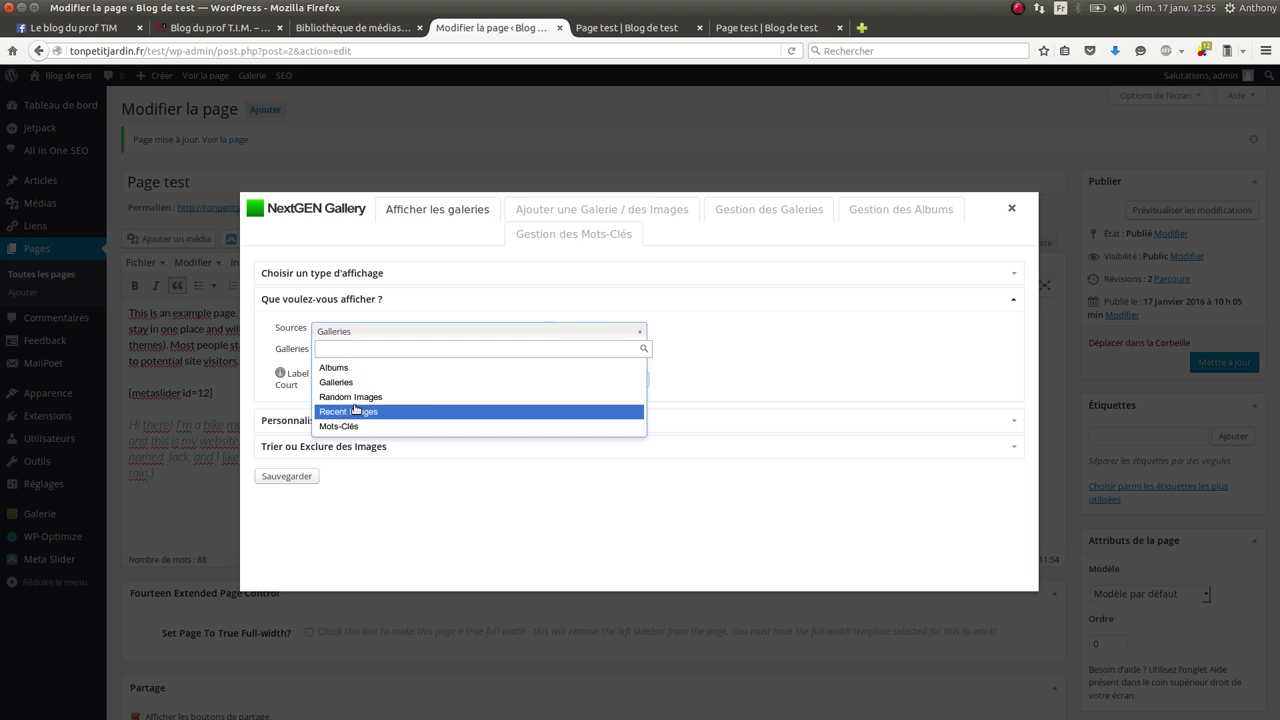
pyautogui.press('Up')
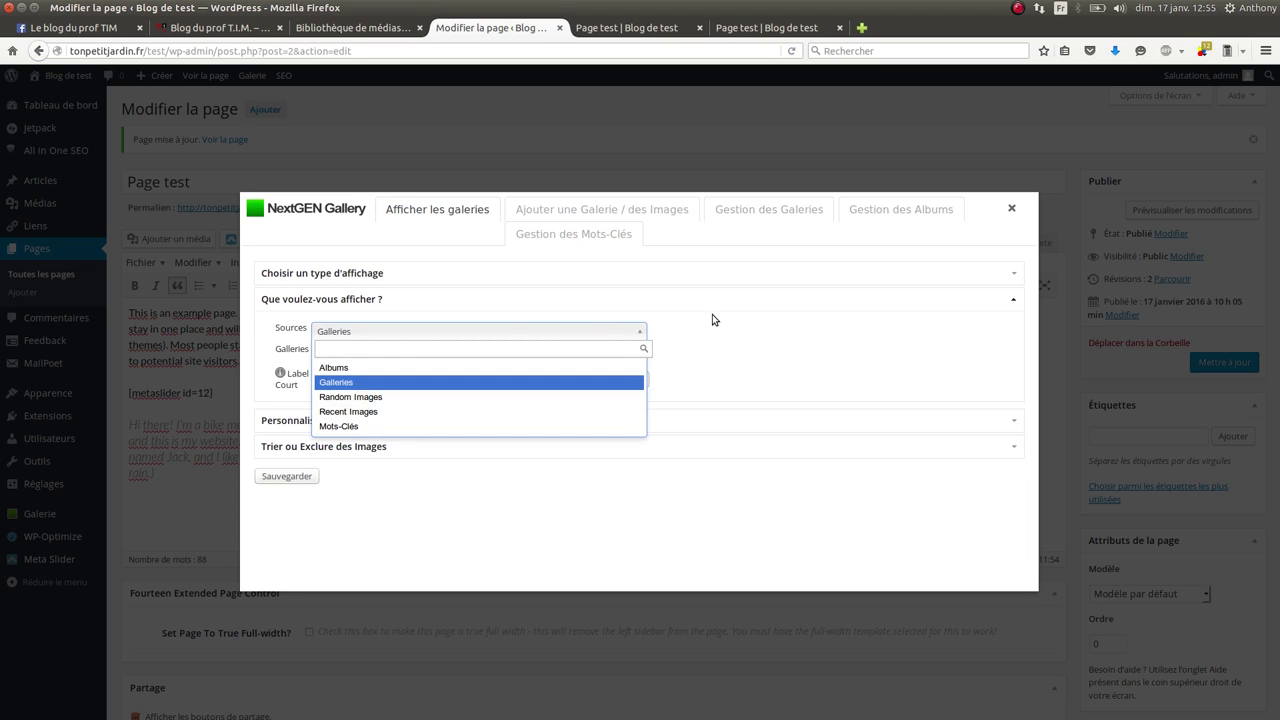
pyautogui.press('Return')
pyautogui.click(291, 478)
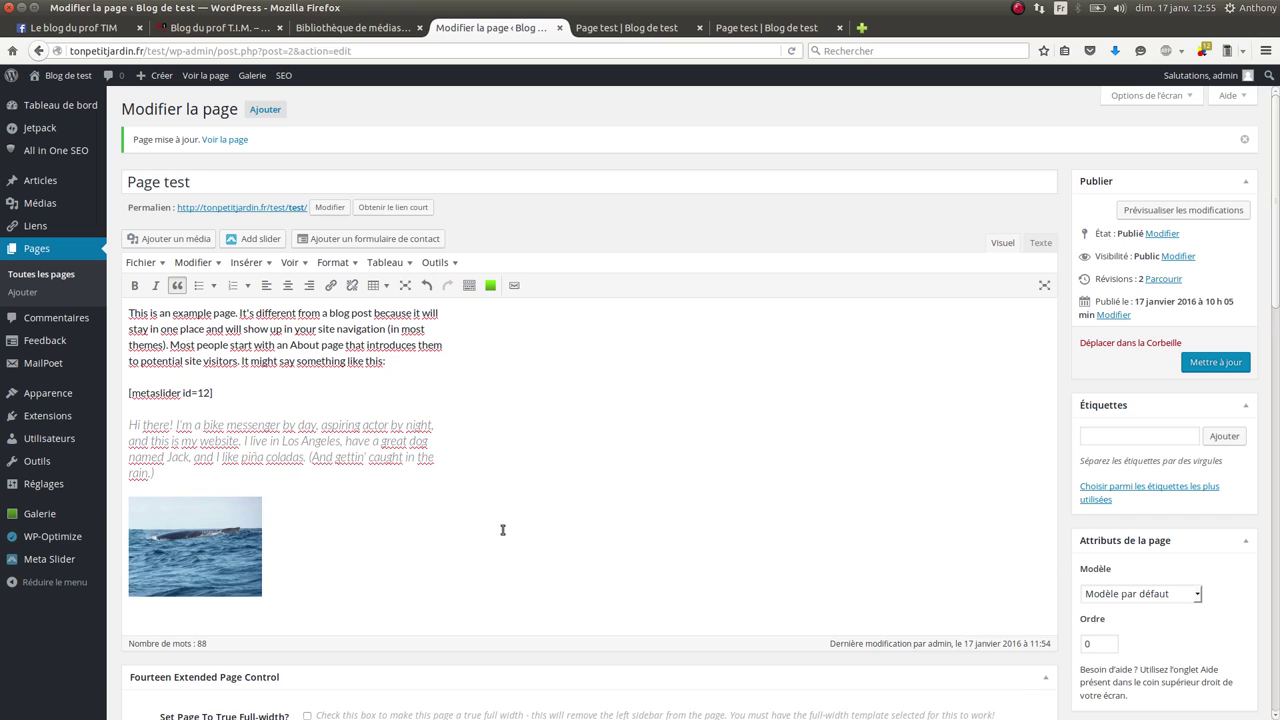
# Preview the page changes and check how the slideshow and the photo gallery are displayed
pyautogui.click(1191, 212)
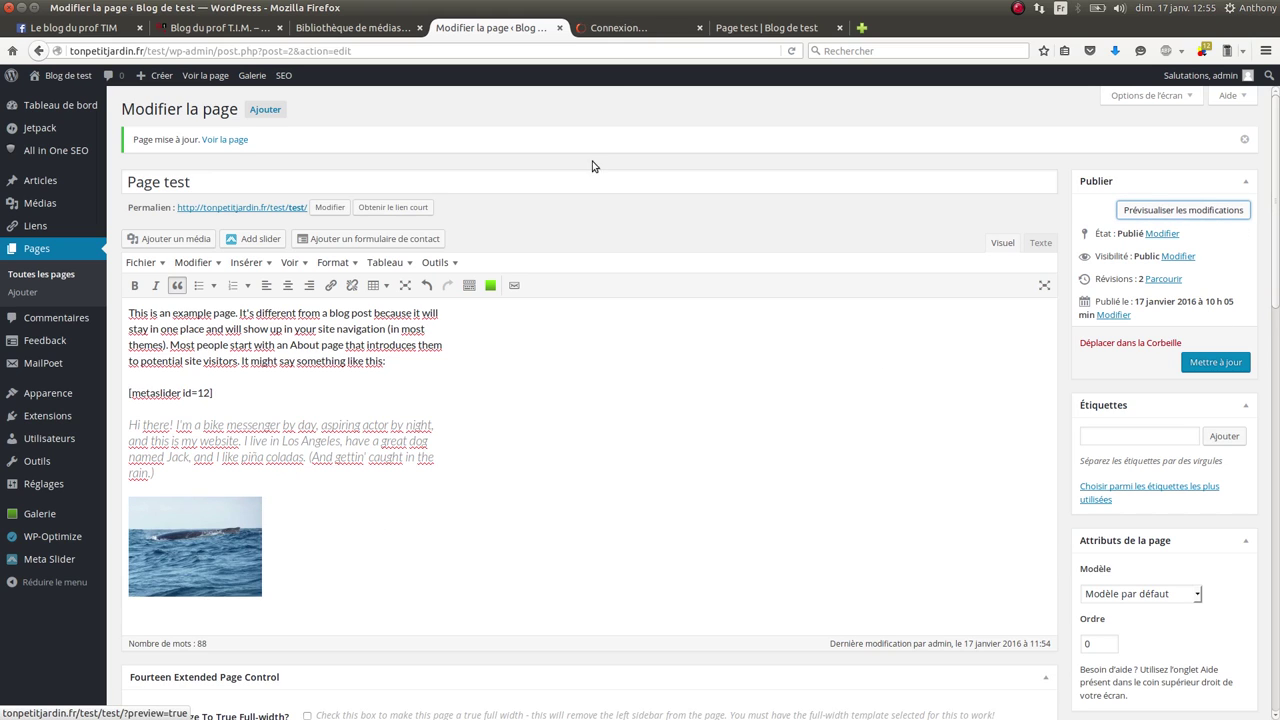
pyautogui.click(620, 30)
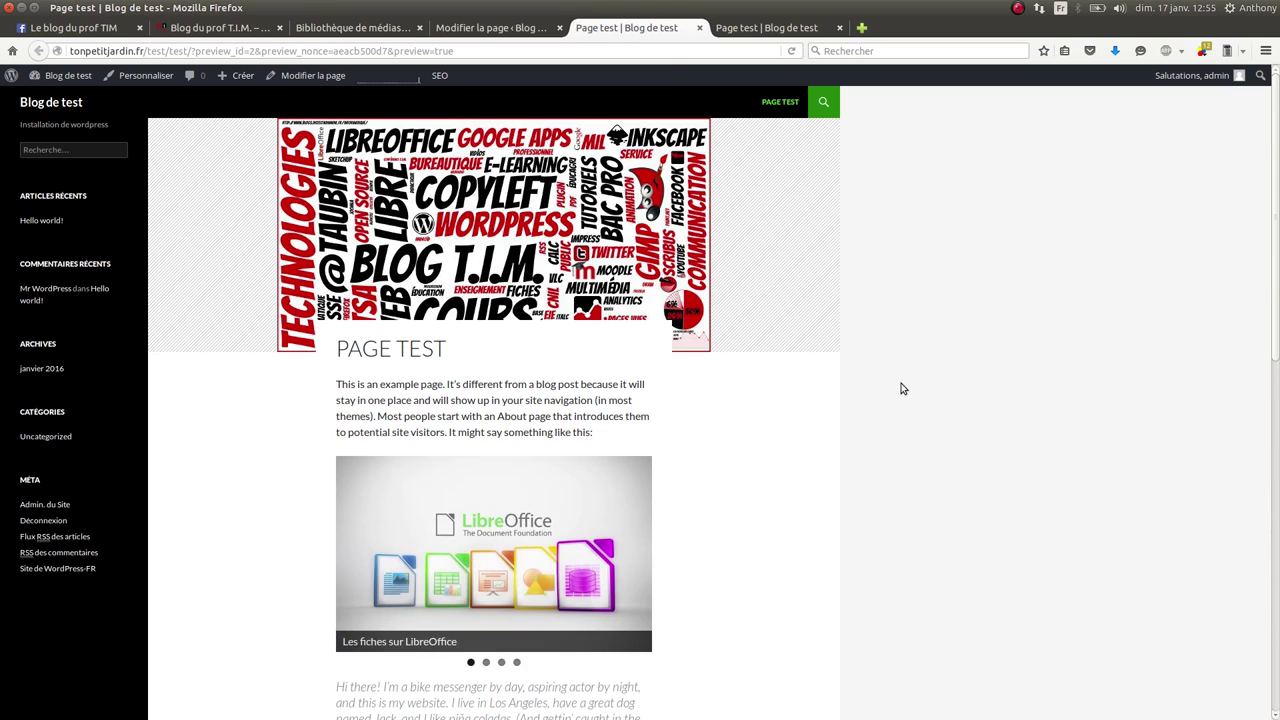
pyautogui.scroll(-3, 900, 386)
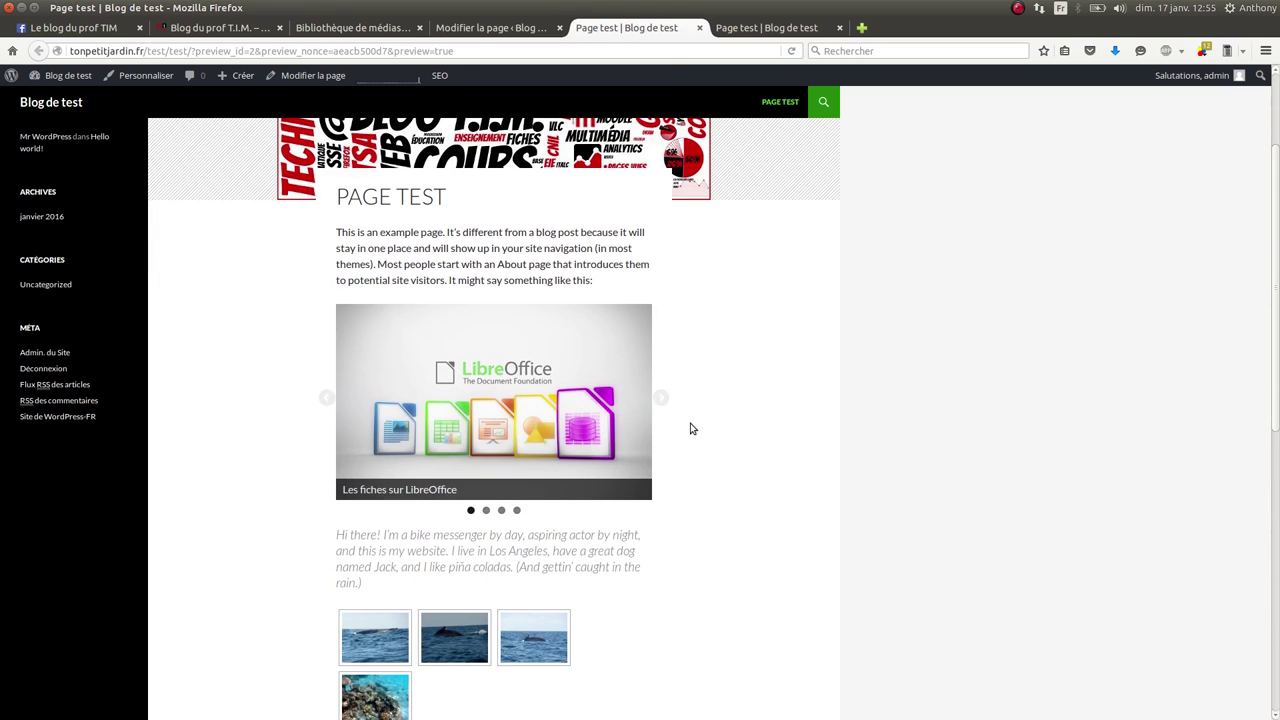
pyautogui.scroll(-4, 600, 470)
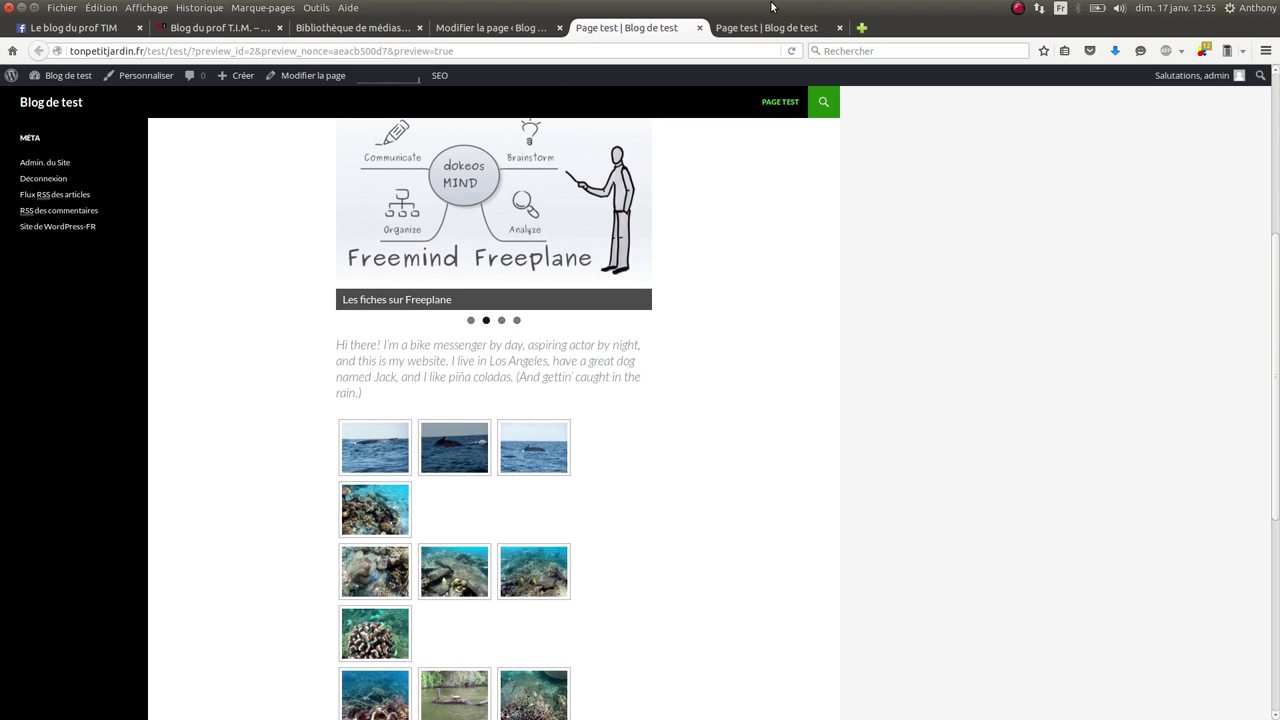
# Open the theme customizer in a separate browser tab and display the TwentyFourteen Content Options
pyautogui.click(470, 30)
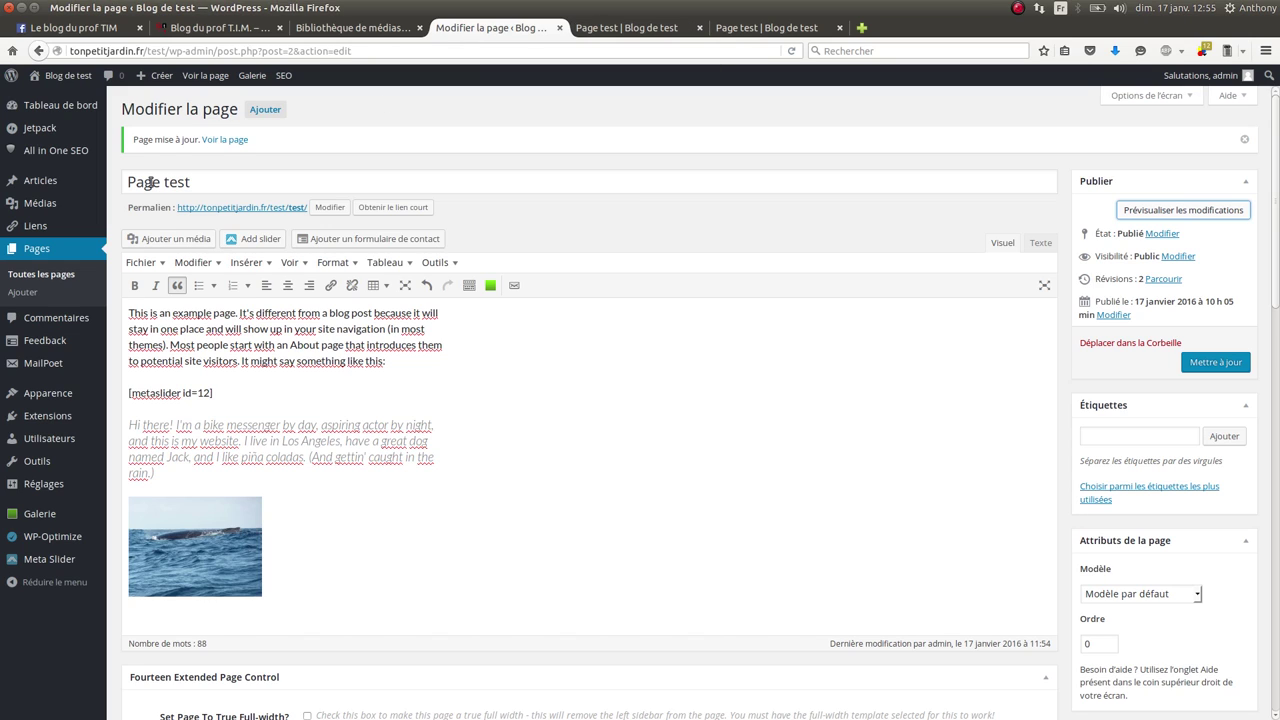
pyautogui.moveTo(48, 393)
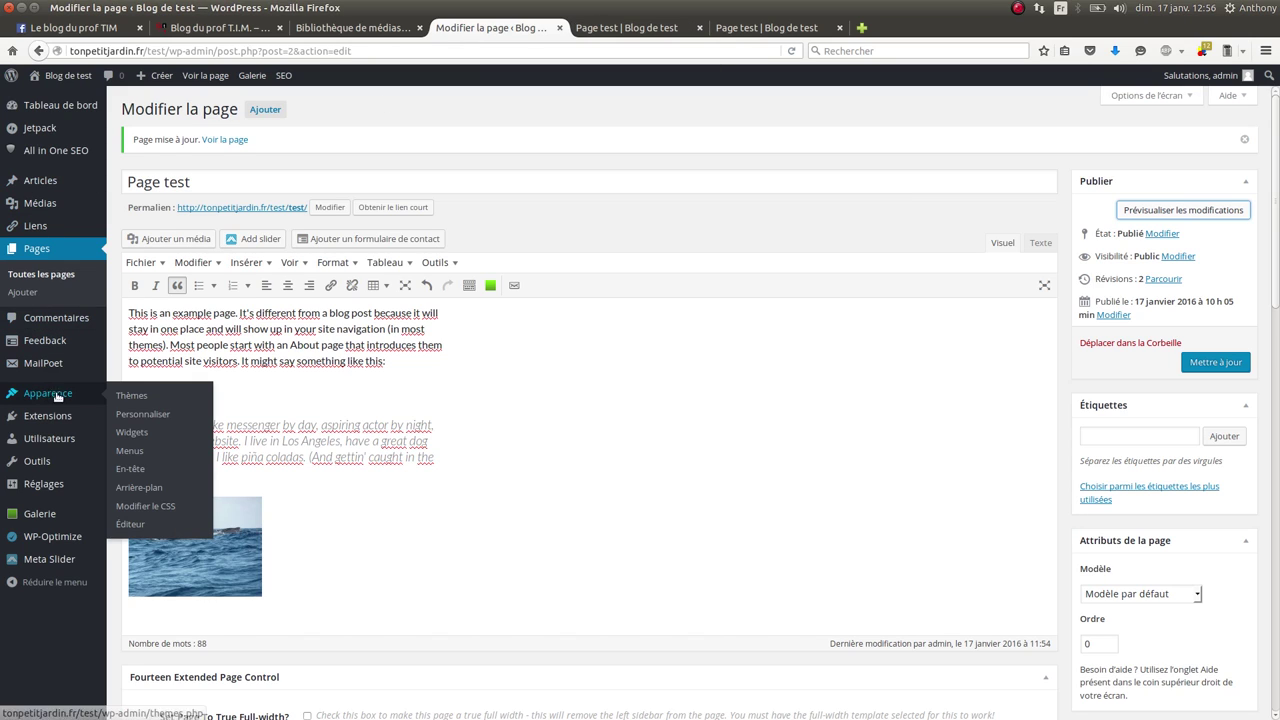
pyautogui.middleClick(126, 418)
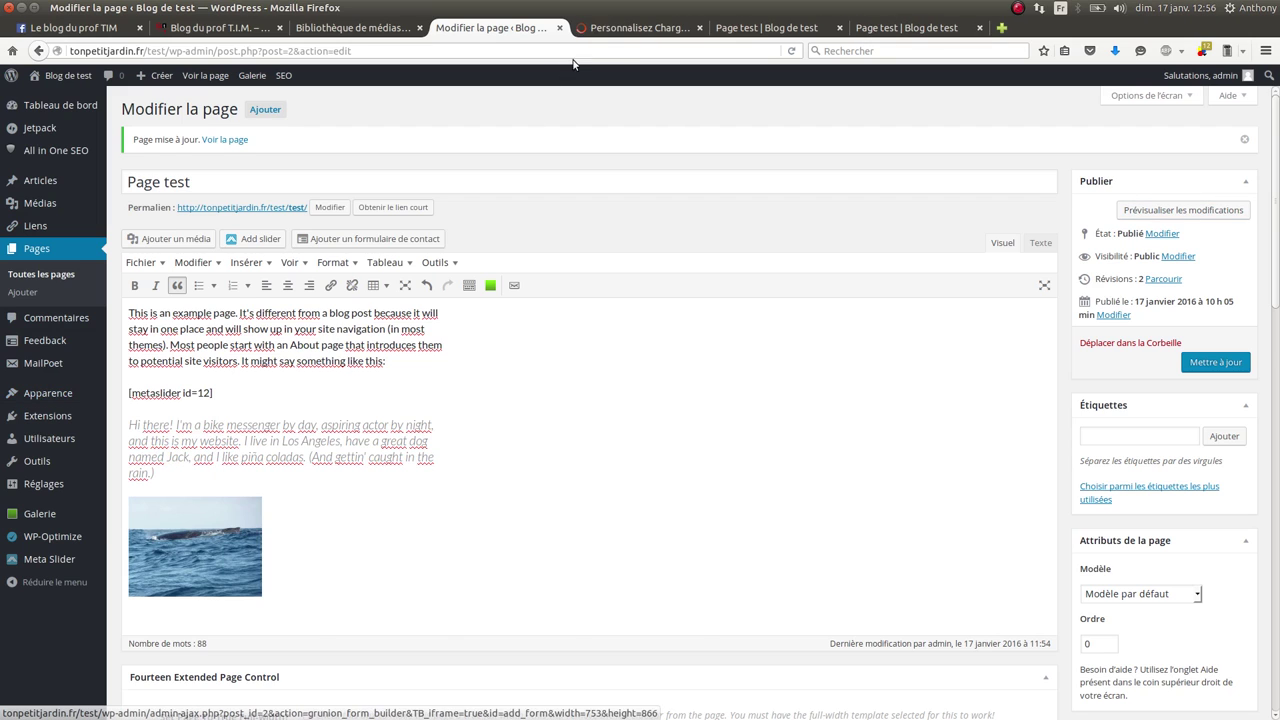
pyautogui.click(630, 32)
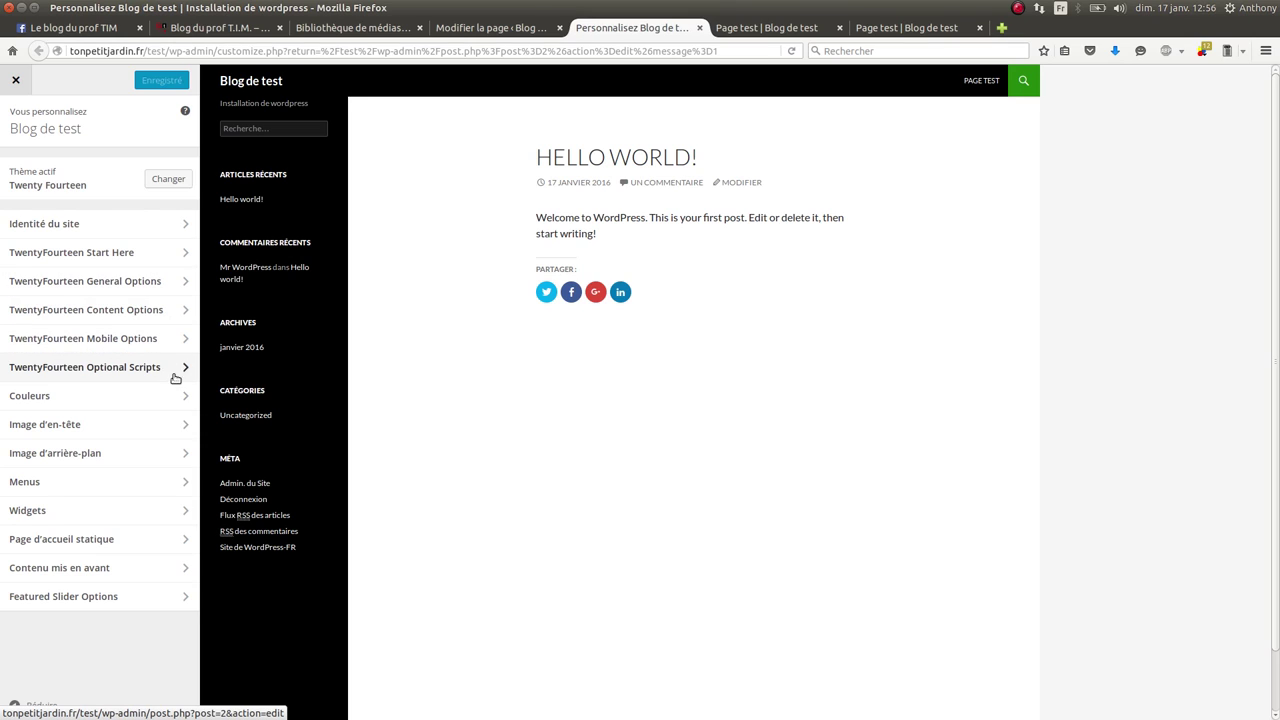
pyautogui.click(180, 311)
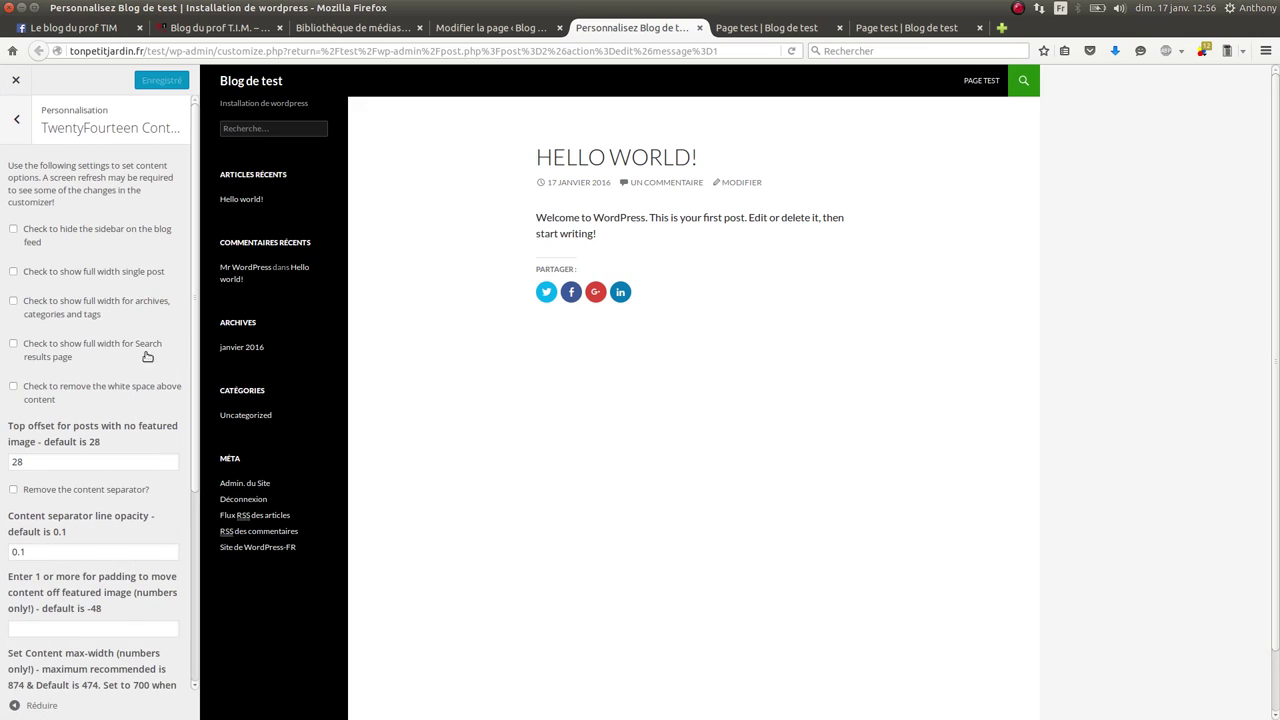
# Set the content max-width to 650, and save and publish the theme customization
pyautogui.scroll(-4, 145, 378)
pyautogui.scroll(-1, 147, 384)
pyautogui.moveTo(37, 450); pyautogui.dragTo(10, 450)
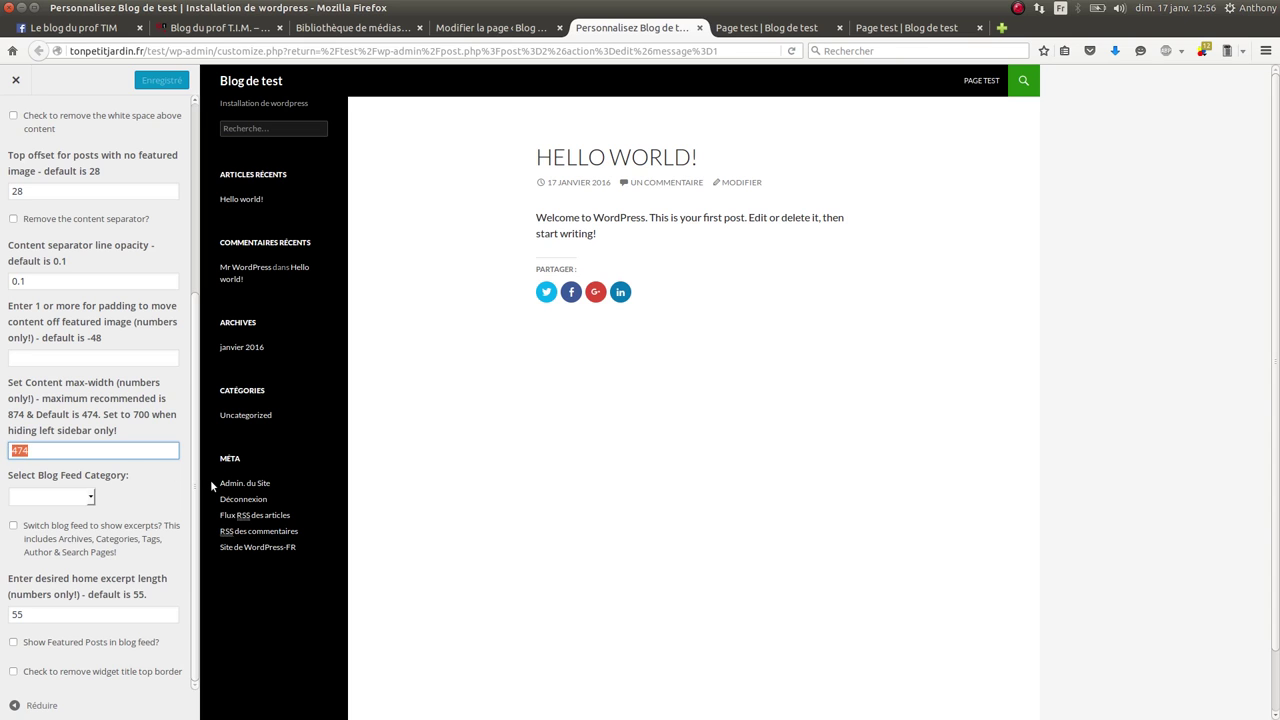
pyautogui.write('650')
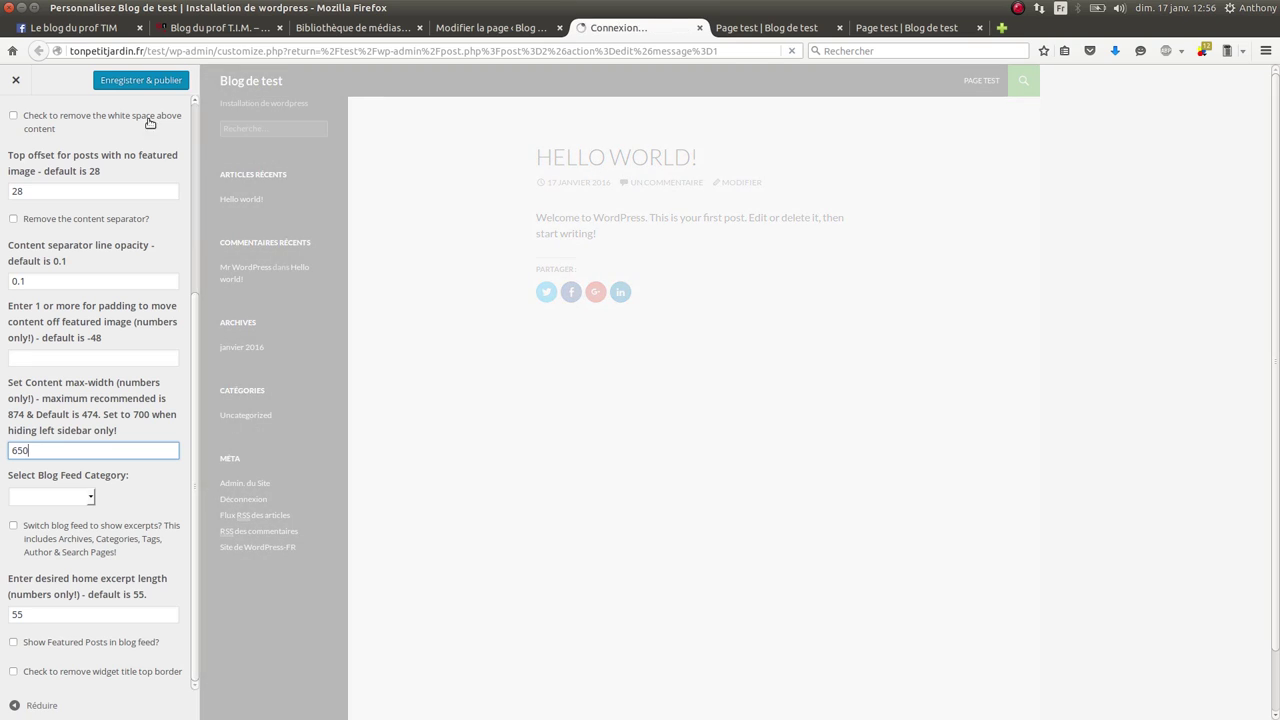
pyautogui.click(150, 80)
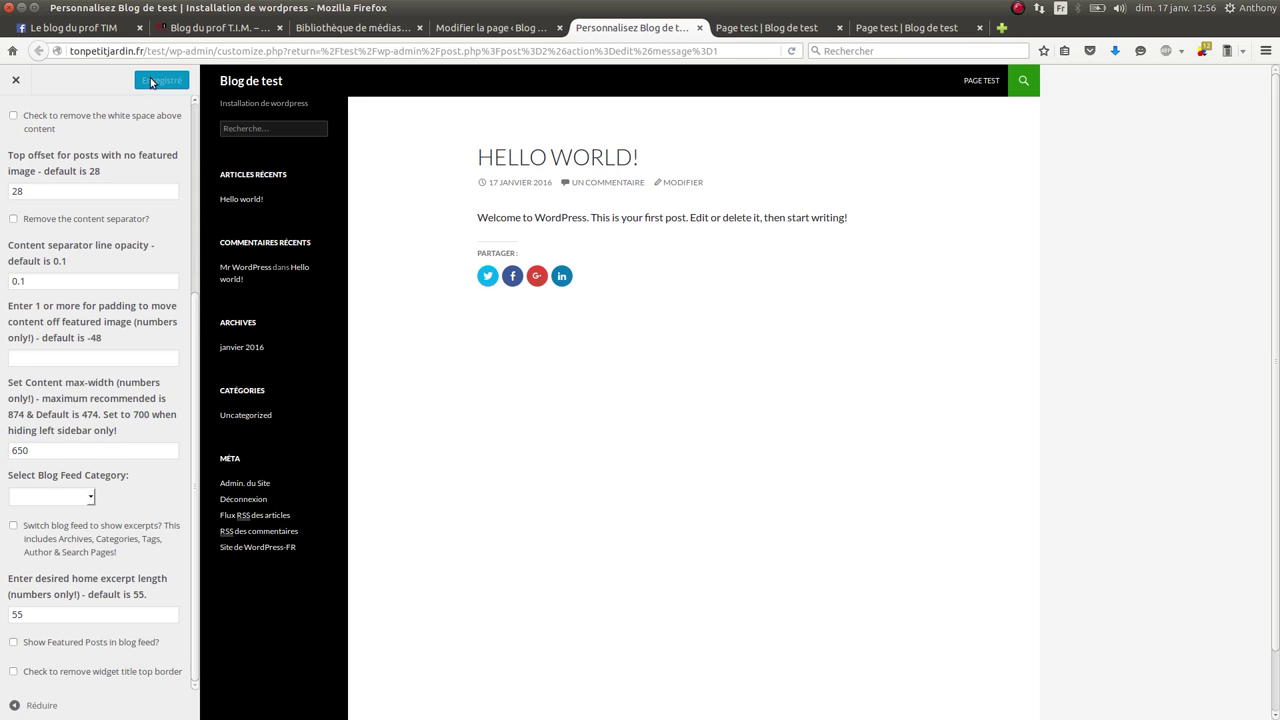
# Leave the theme customizer and preview the page to check its layout with the new content width
pyautogui.click(15, 80)
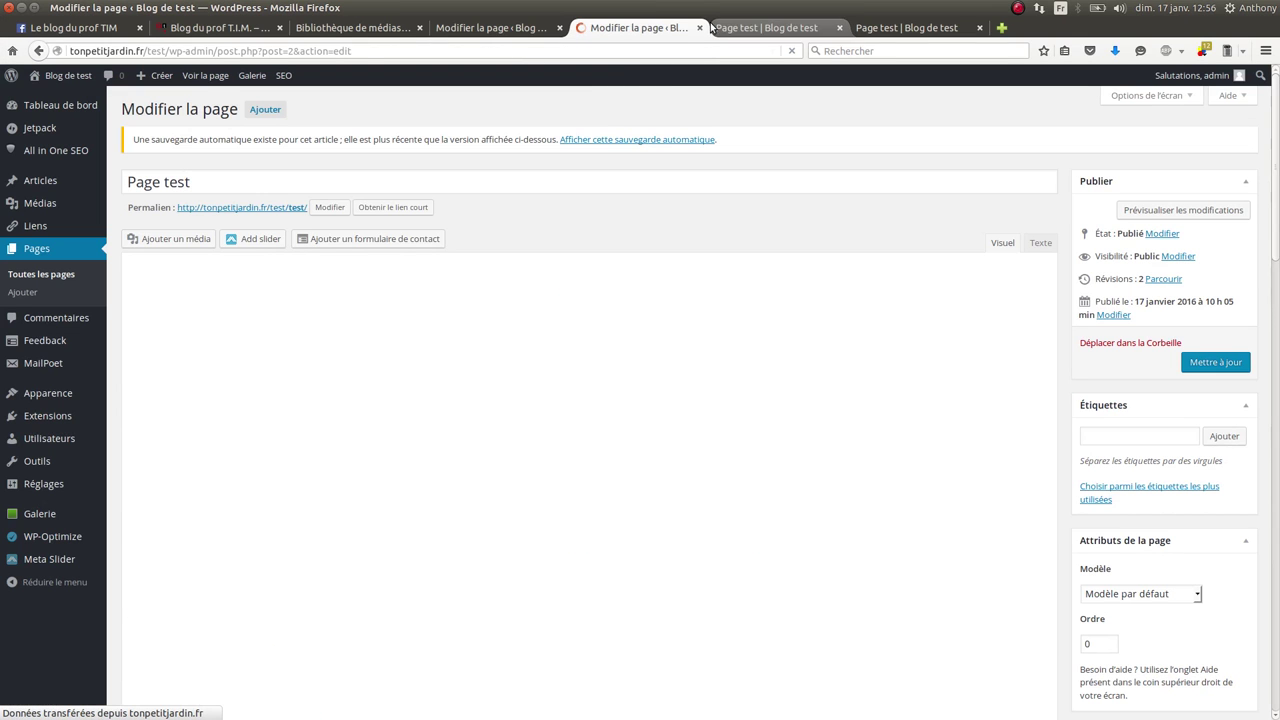
pyautogui.click(1199, 211)
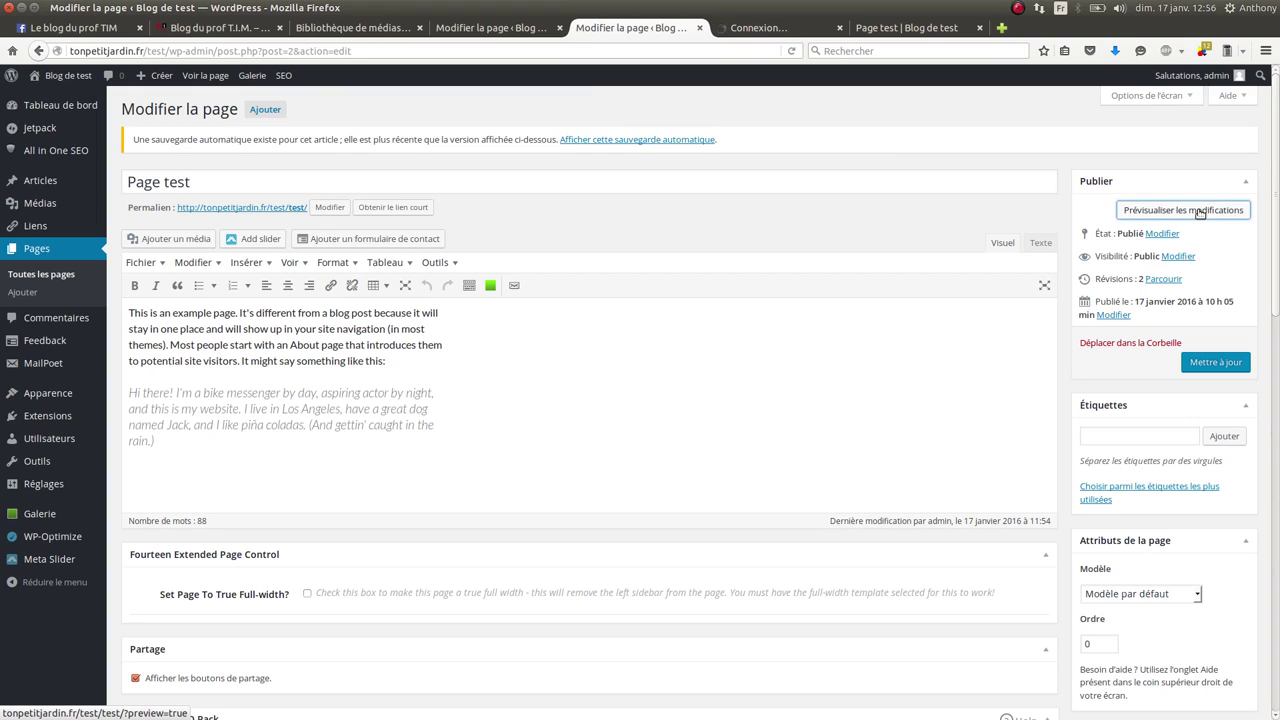
pyautogui.click(779, 36)
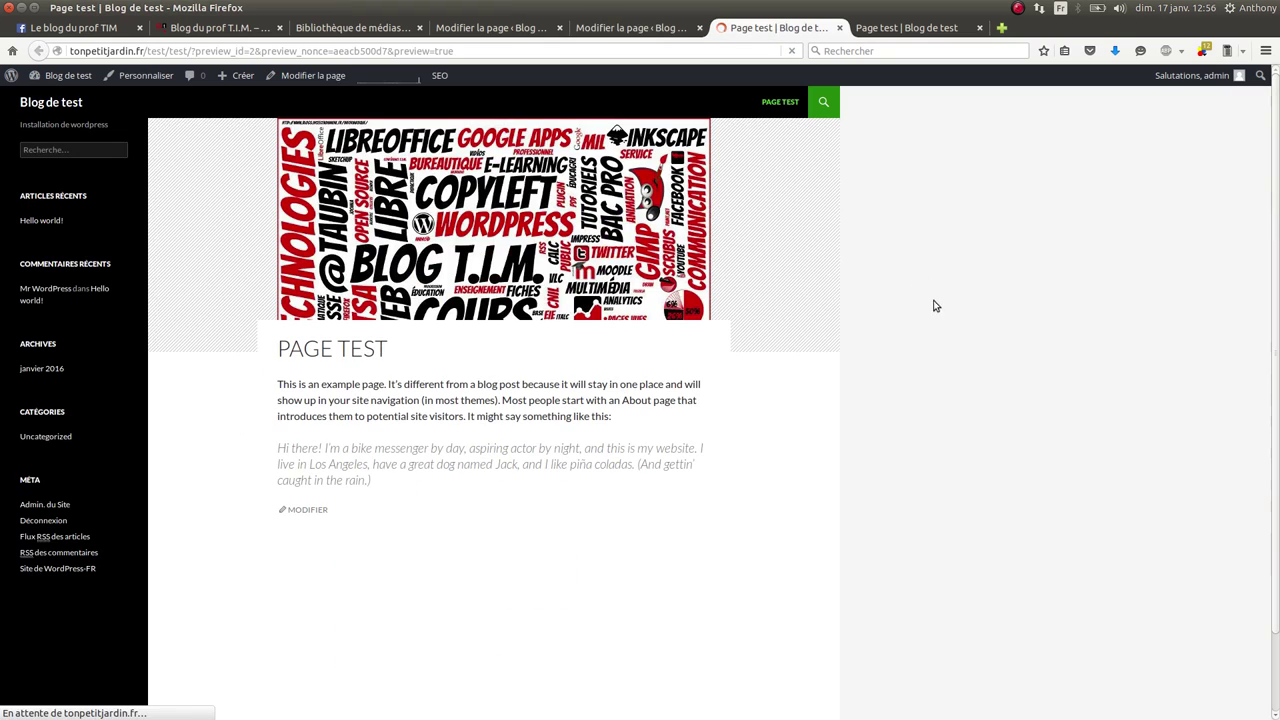
pyautogui.scroll(-2, 905, 345)
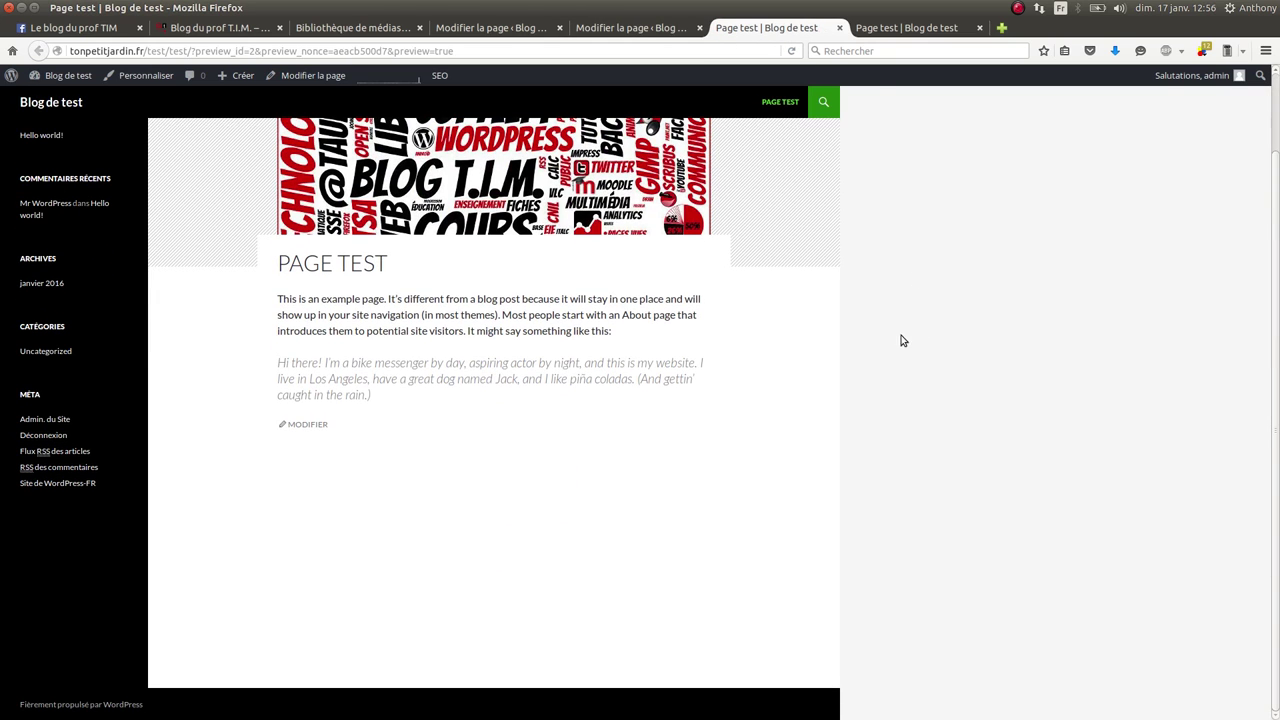
# Update the page containing the slideshow and gallery, preview its changes, and close the duplicate page-editing tab
pyautogui.click(490, 36)
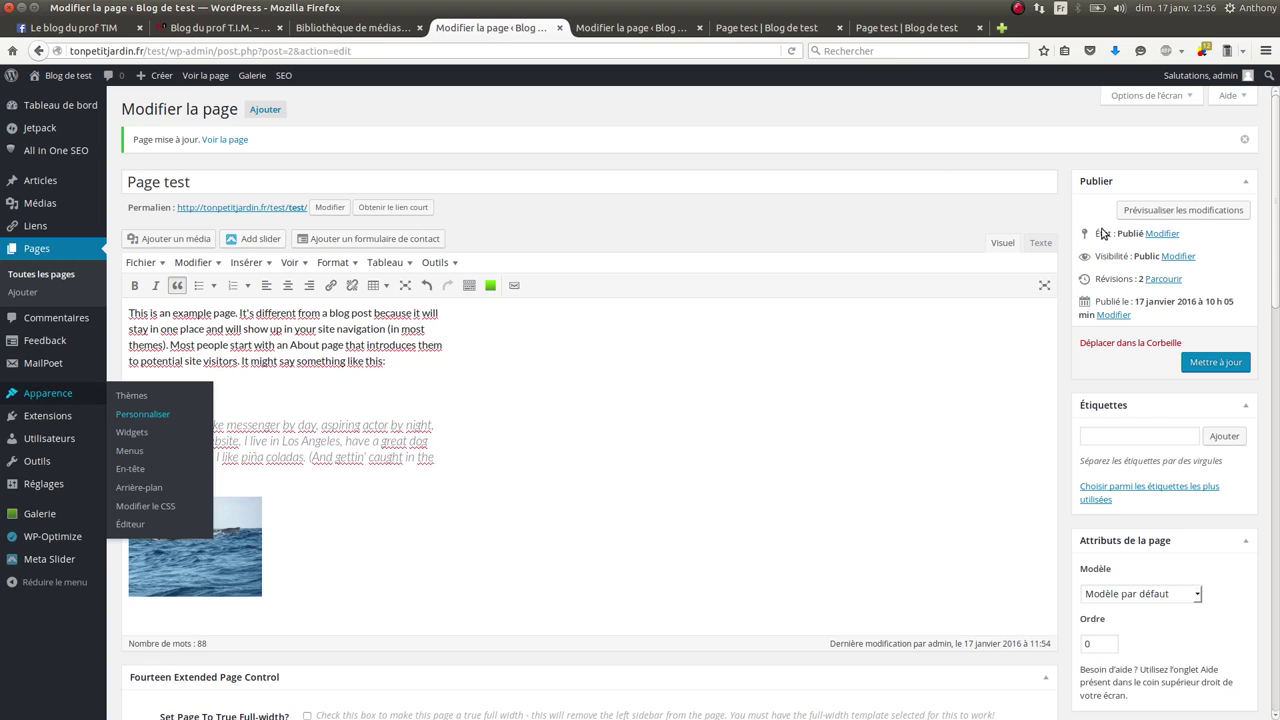
pyautogui.click(1216, 366)
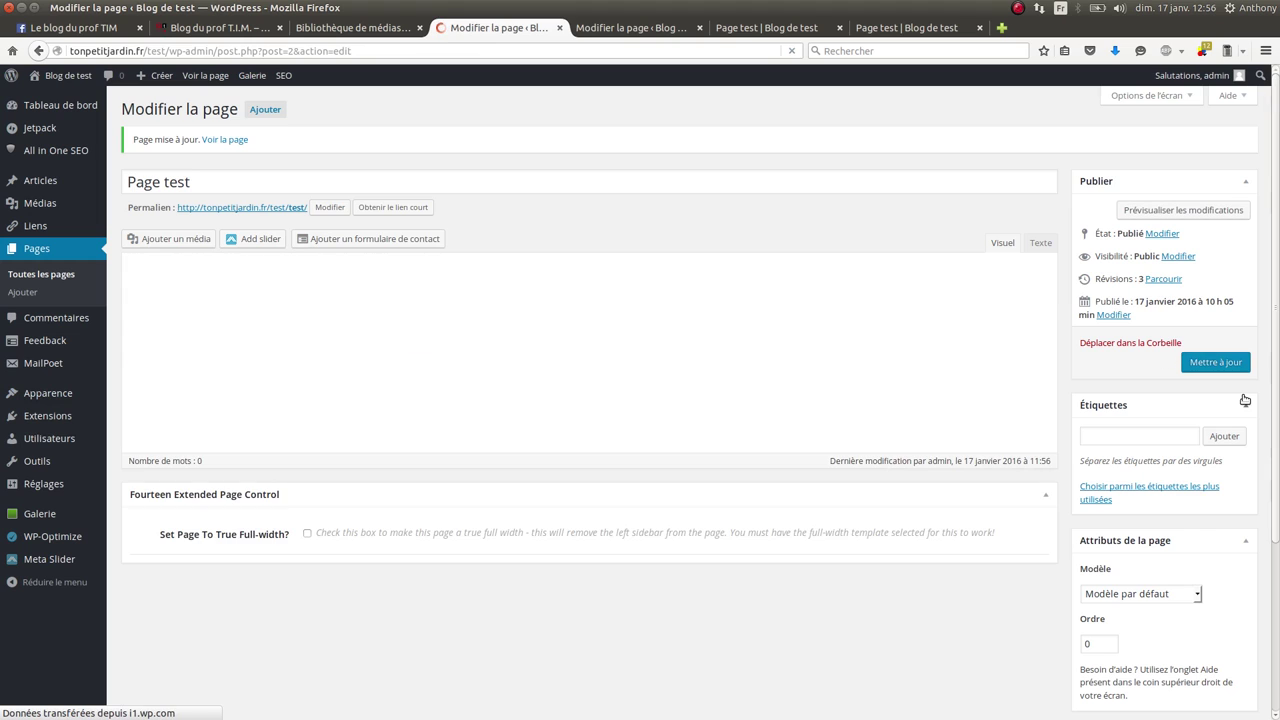
pyautogui.click(1180, 210)
pyautogui.click(699, 28)
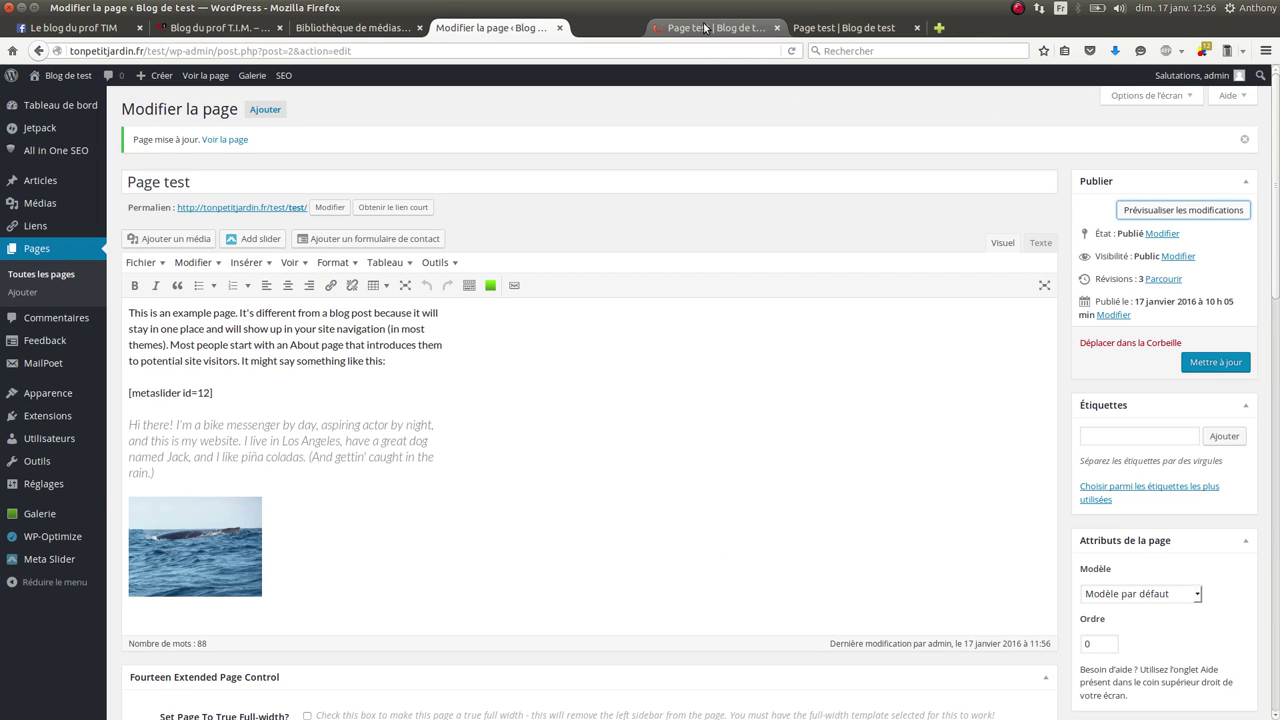
pyautogui.click(605, 28)
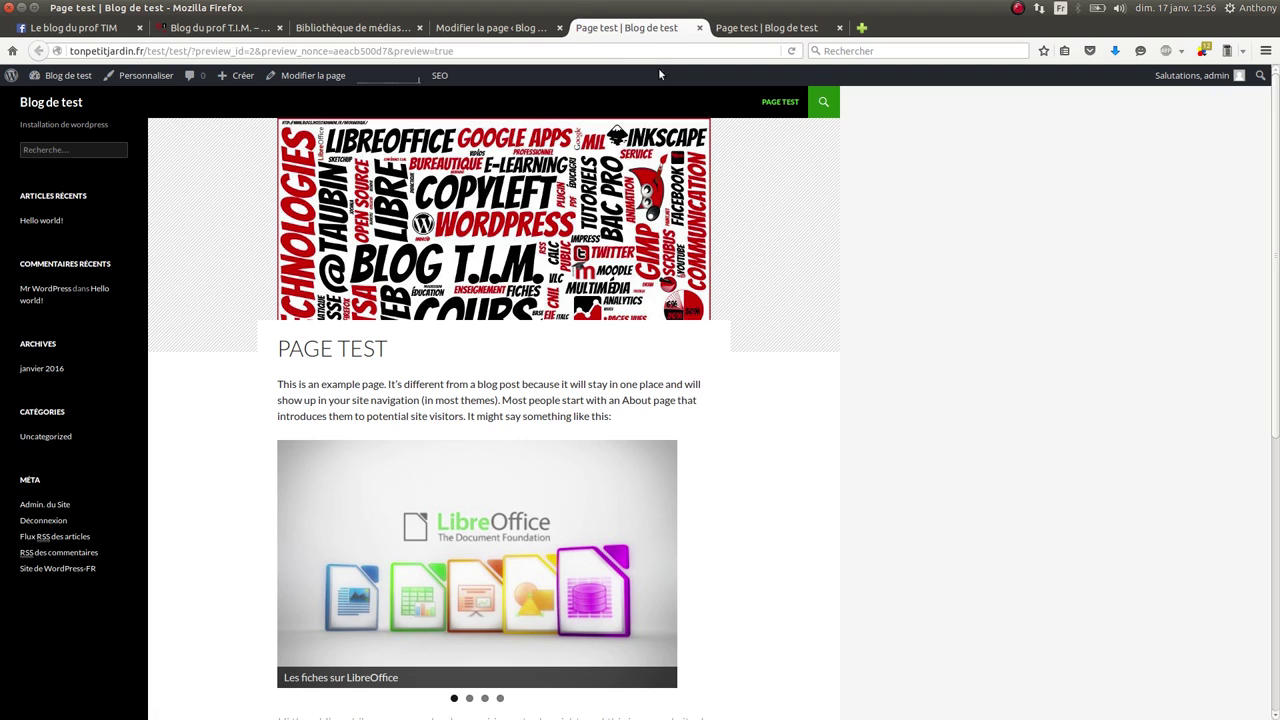
# Examine the previewed page's featured image, slideshow, photo gallery and sidebar within the widened content area
pyautogui.scroll(-5, 869, 319)
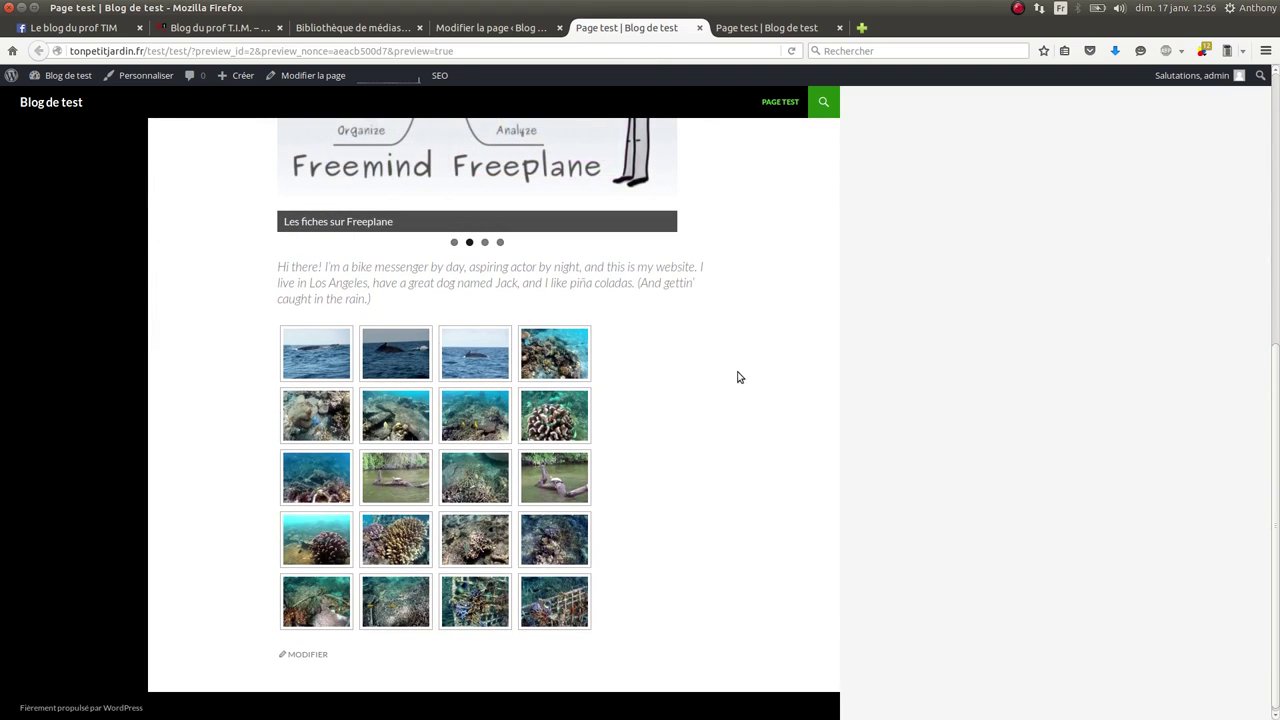
pyautogui.scroll(2, 718, 387)
pyautogui.scroll(6, 718, 387)
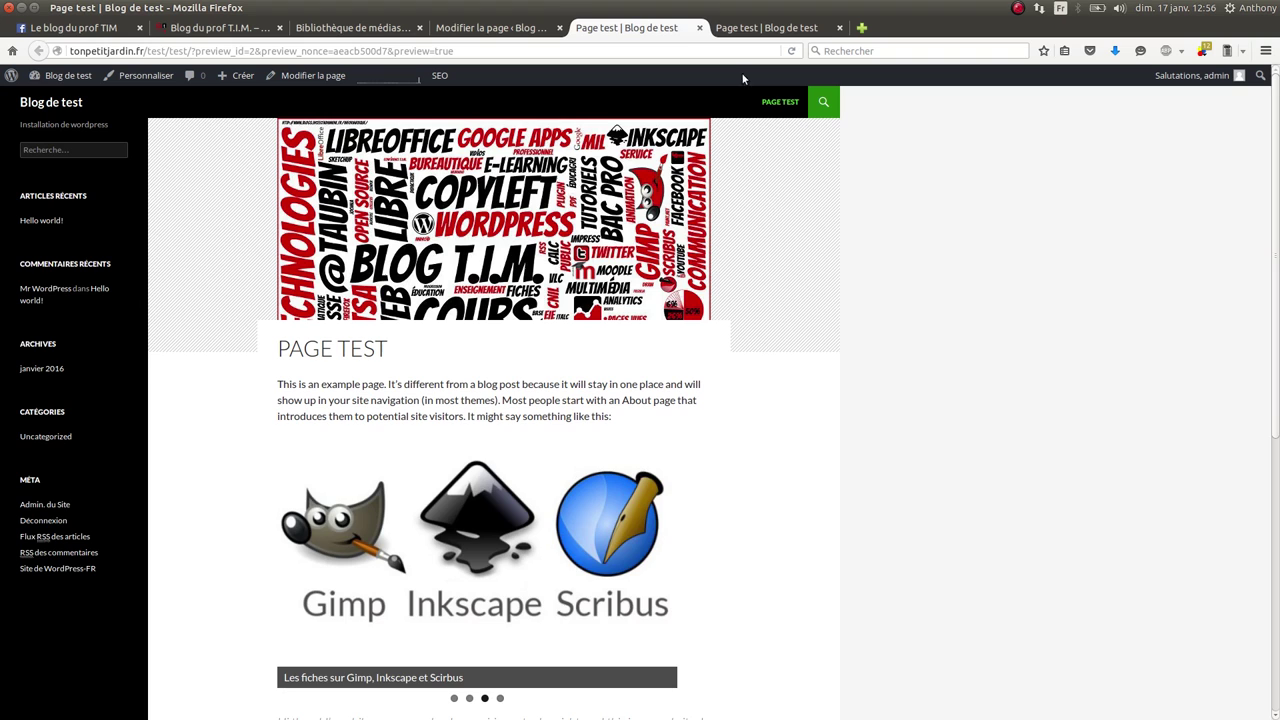
pyautogui.scroll(-5, 766, 580)
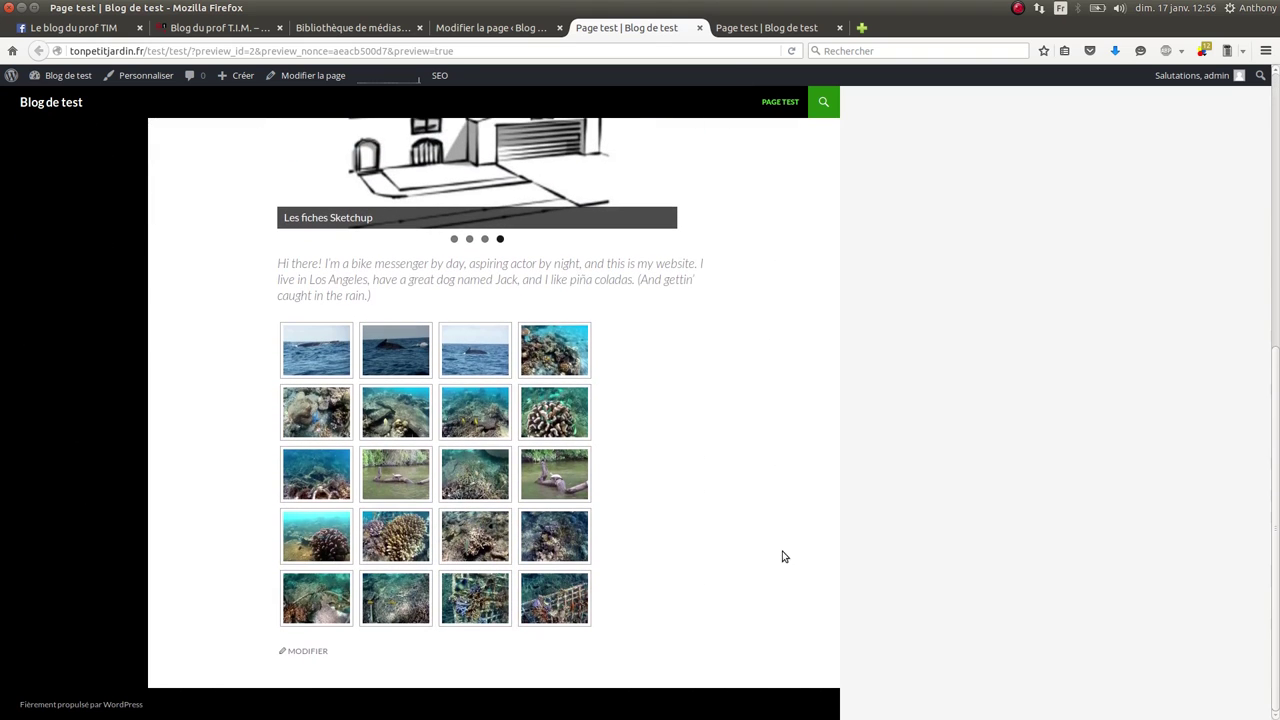
pyautogui.scroll(5, 75, 211)
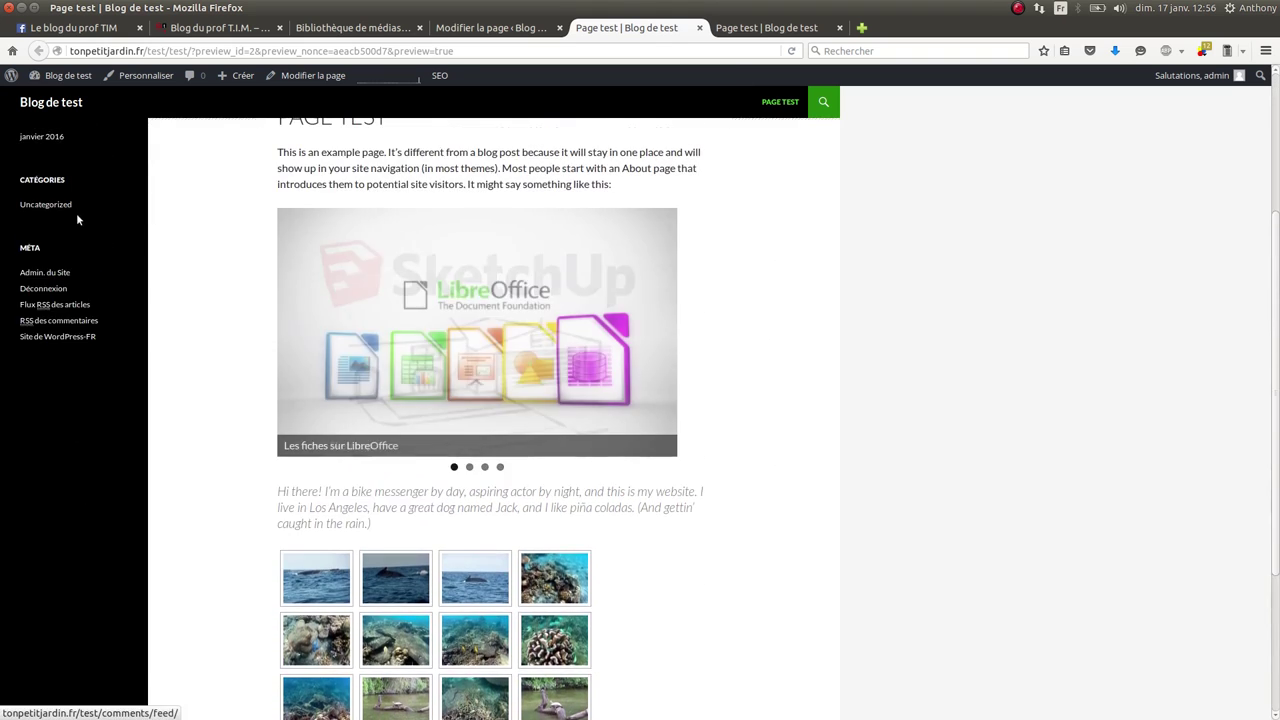
# Close the remaining page-editing tab and open the Widgets administration page in a new tab from the media library's admin page
pyautogui.click(474, 28)
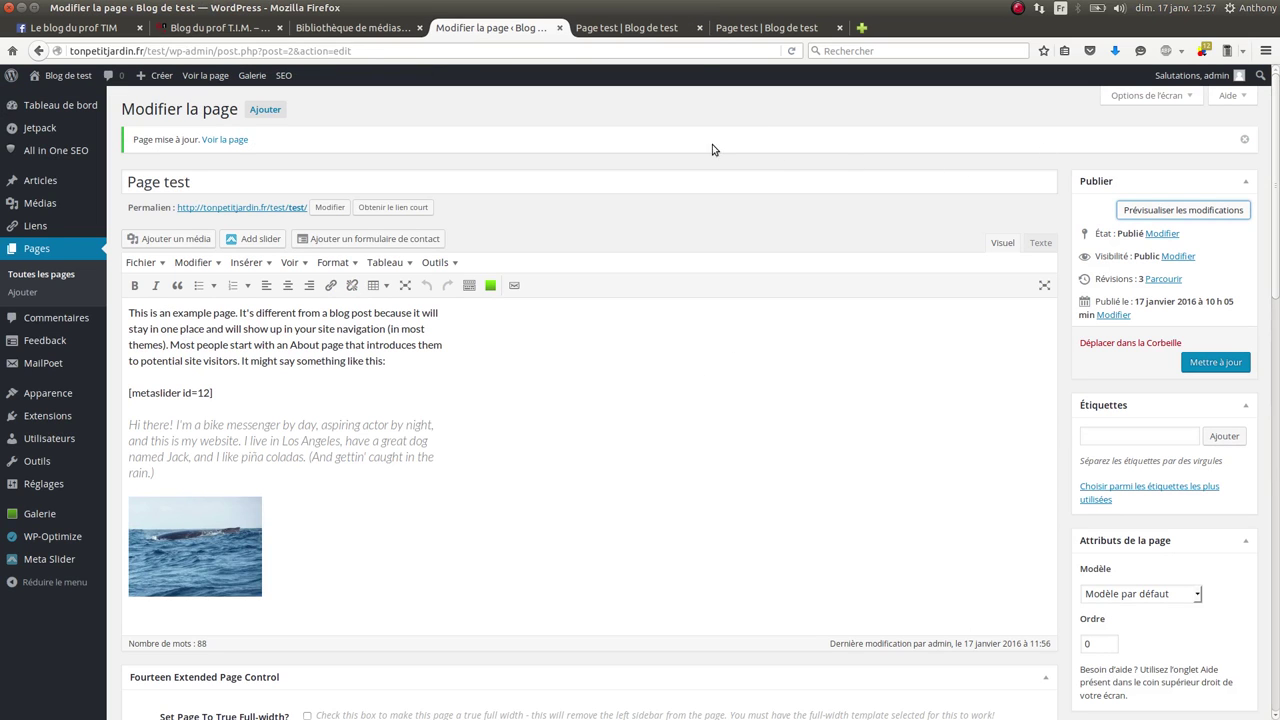
pyautogui.click(559, 28)
pyautogui.click(358, 30)
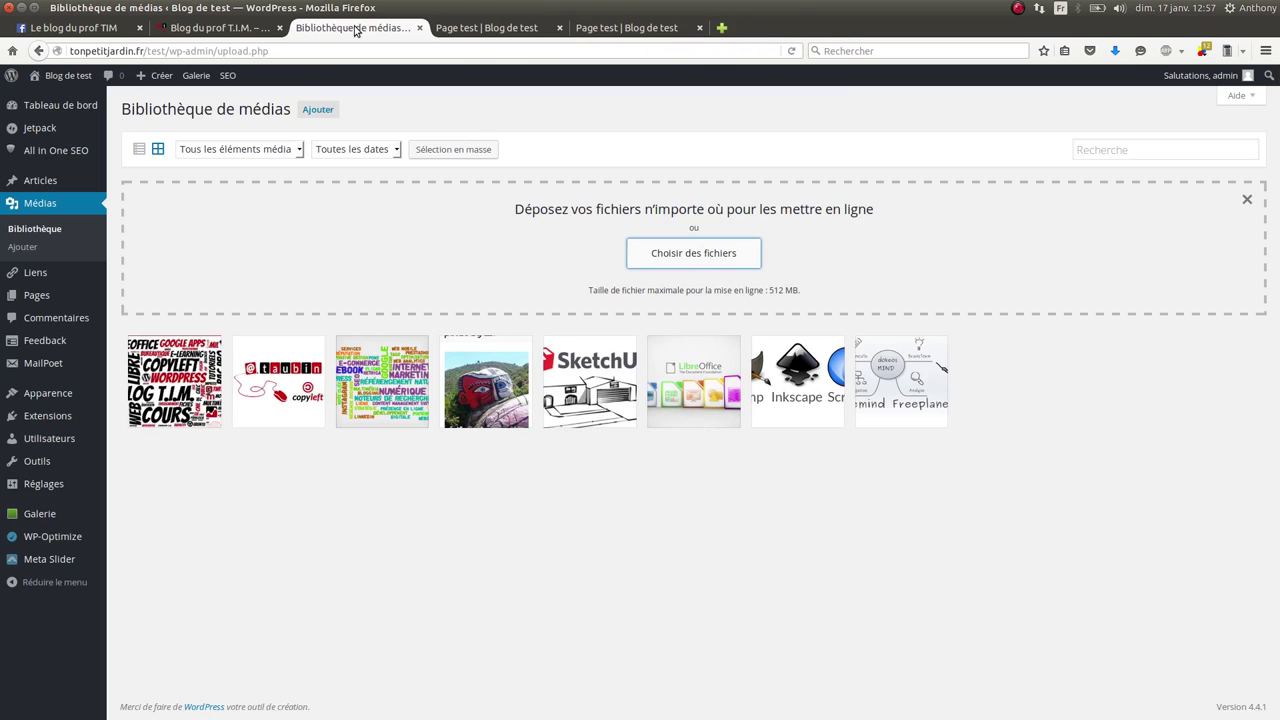
pyautogui.moveTo(45, 392)
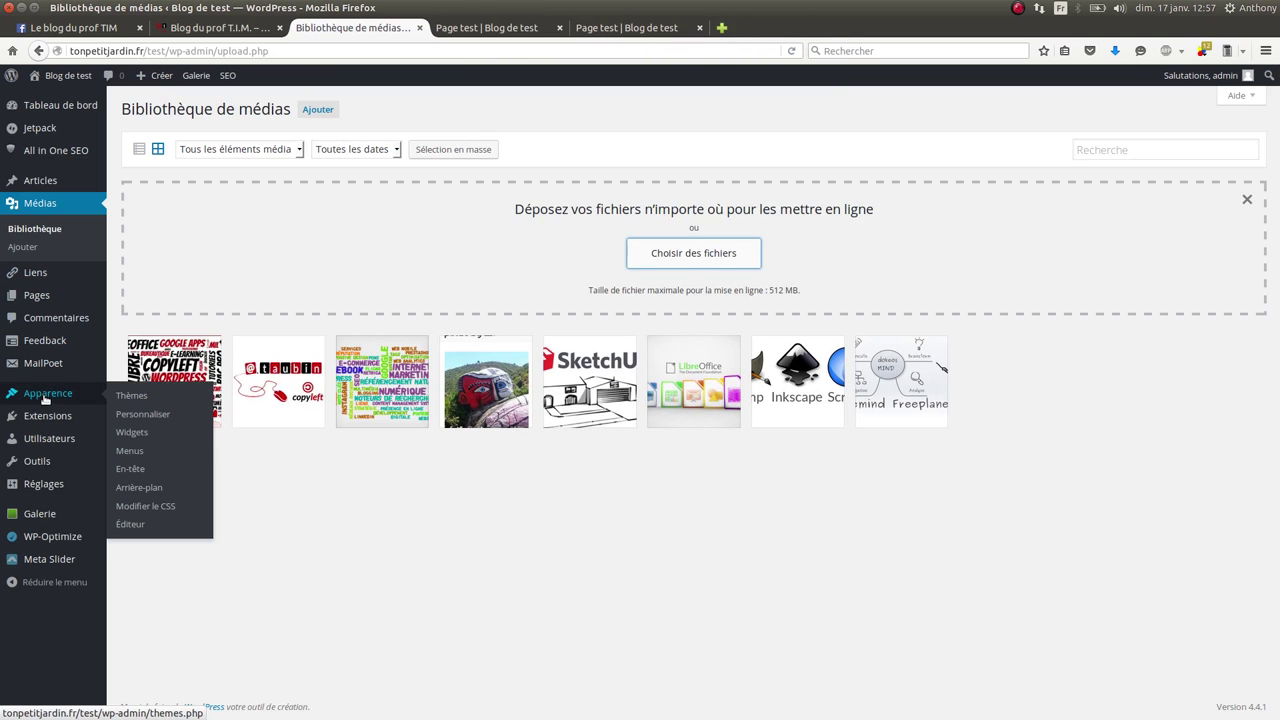
pyautogui.middleClick(135, 438)
pyautogui.click(505, 30)
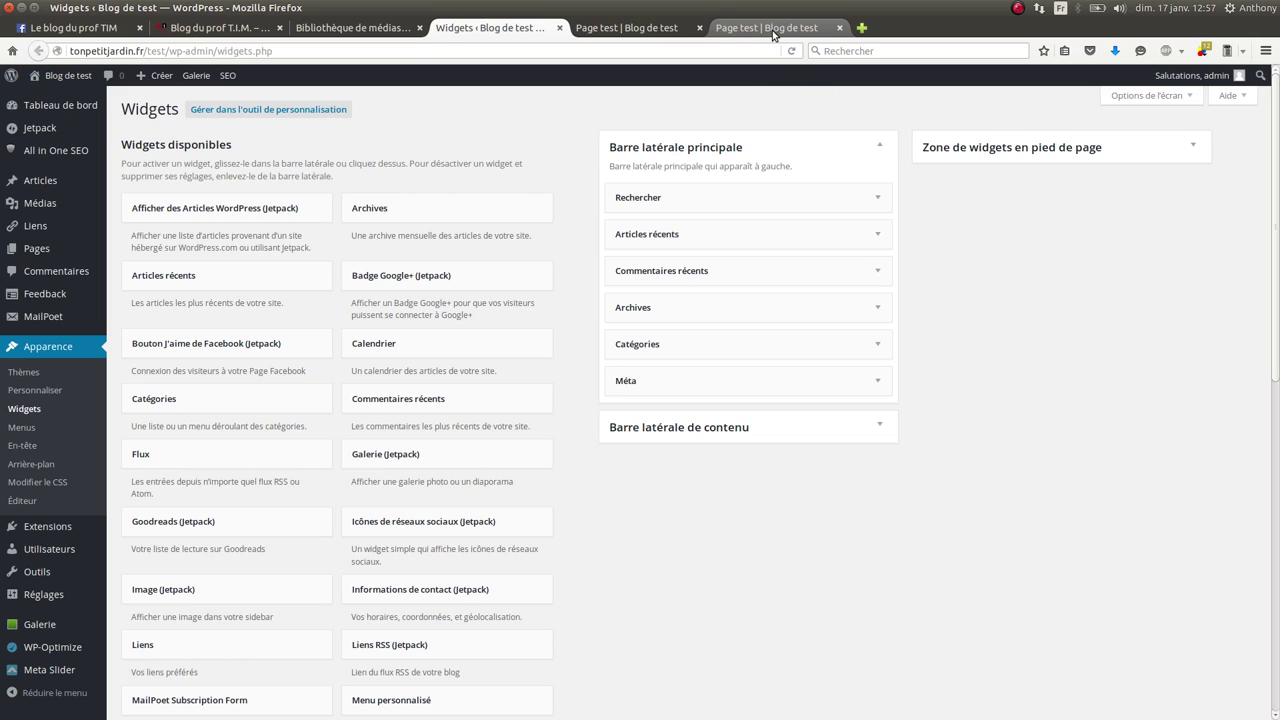
# Check the sidebar widgets on the previewed and published versions of Page test, and return to the Widgets page
pyautogui.click(675, 32)
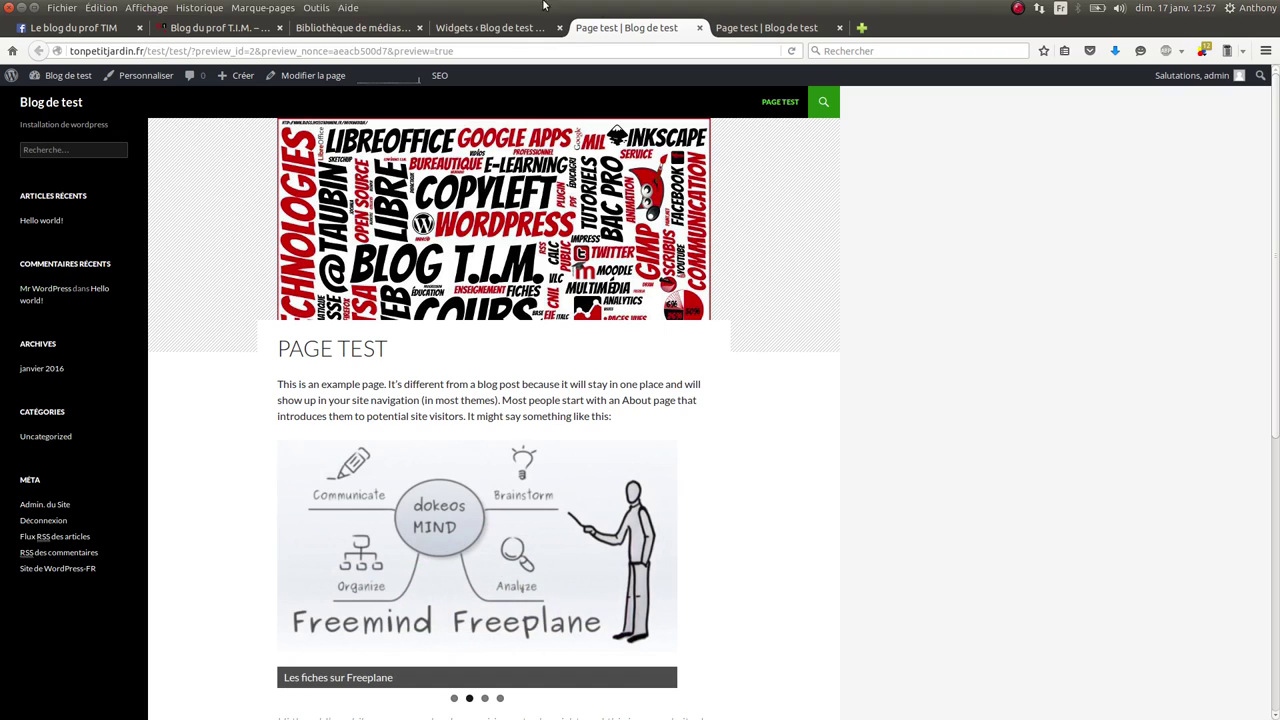
pyautogui.click(731, 30)
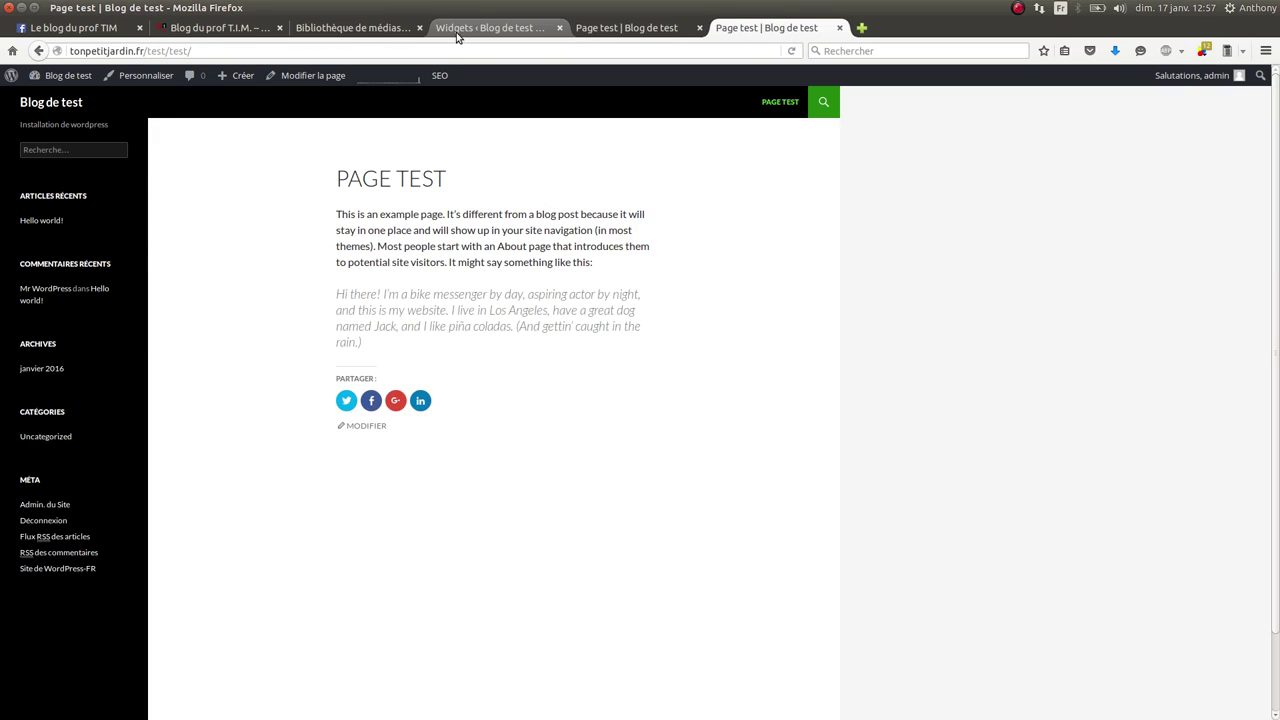
pyautogui.click(490, 28)
# Set the visibility of the main sidebar's Articles récents widget to Masquer if Page is Page test, and save it
pyautogui.click(878, 234)
pyautogui.click(797, 360)
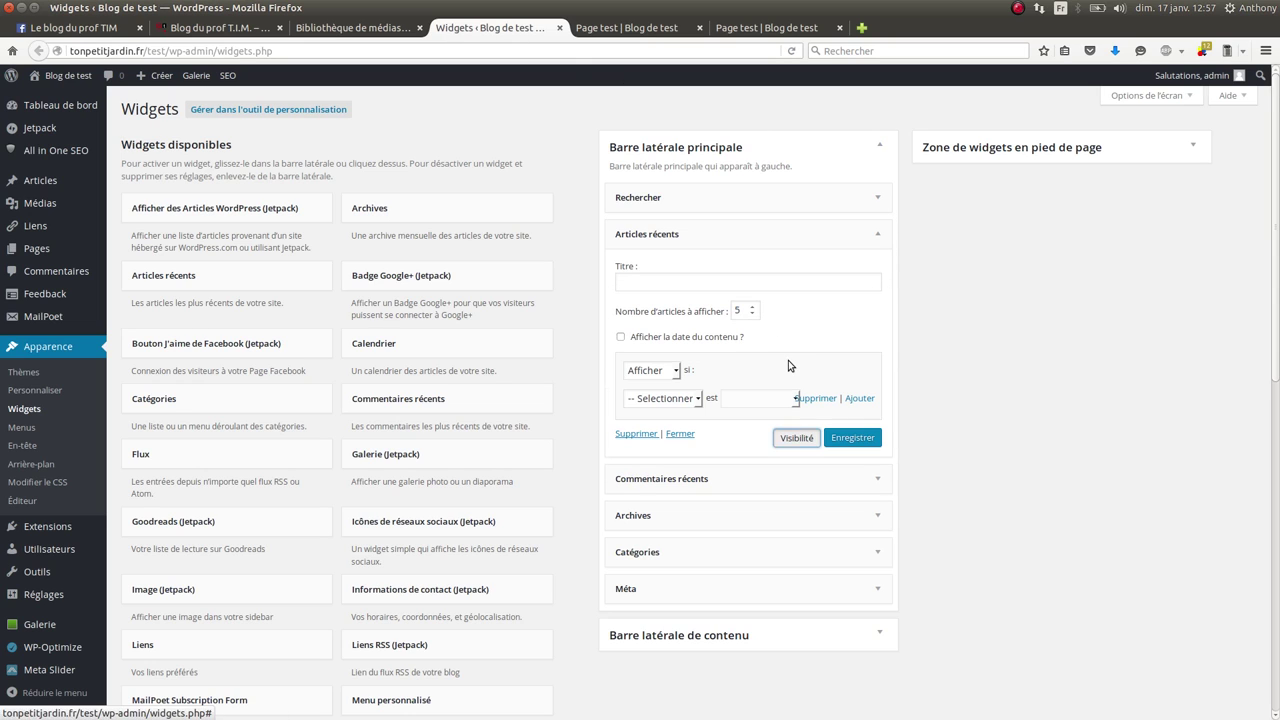
pyautogui.click(675, 371)
pyautogui.click(660, 401)
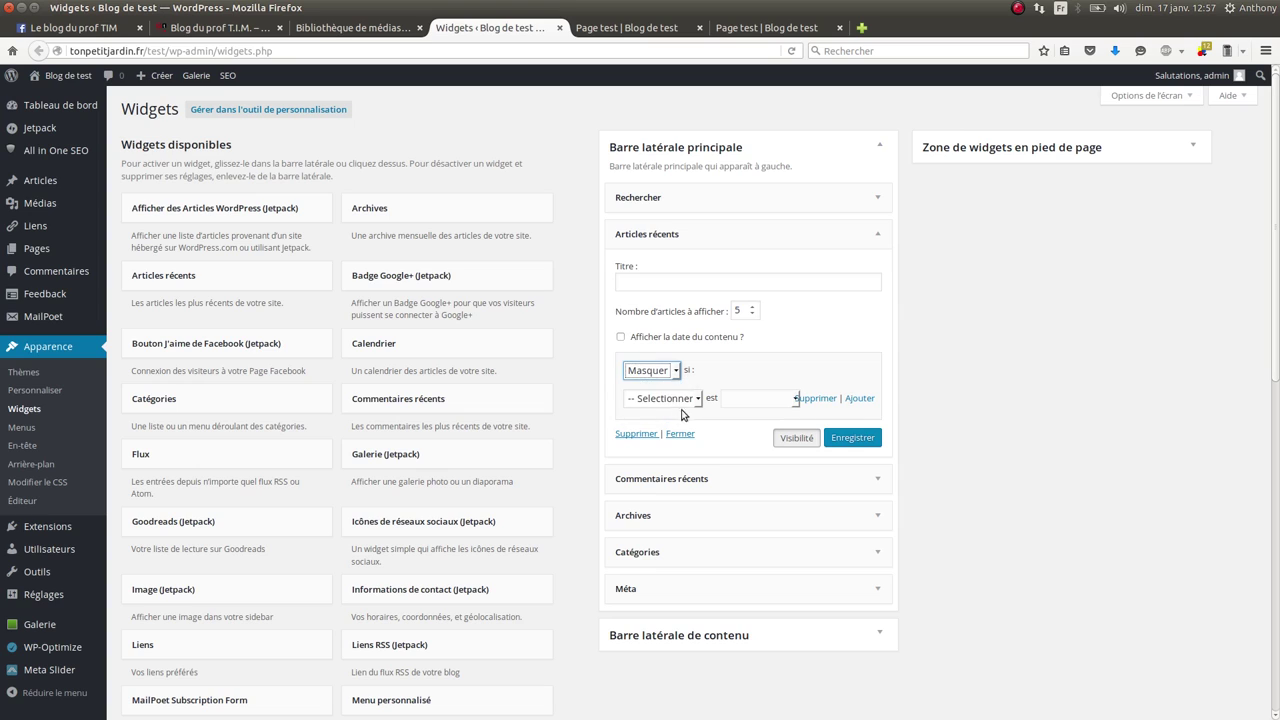
pyautogui.click(697, 398)
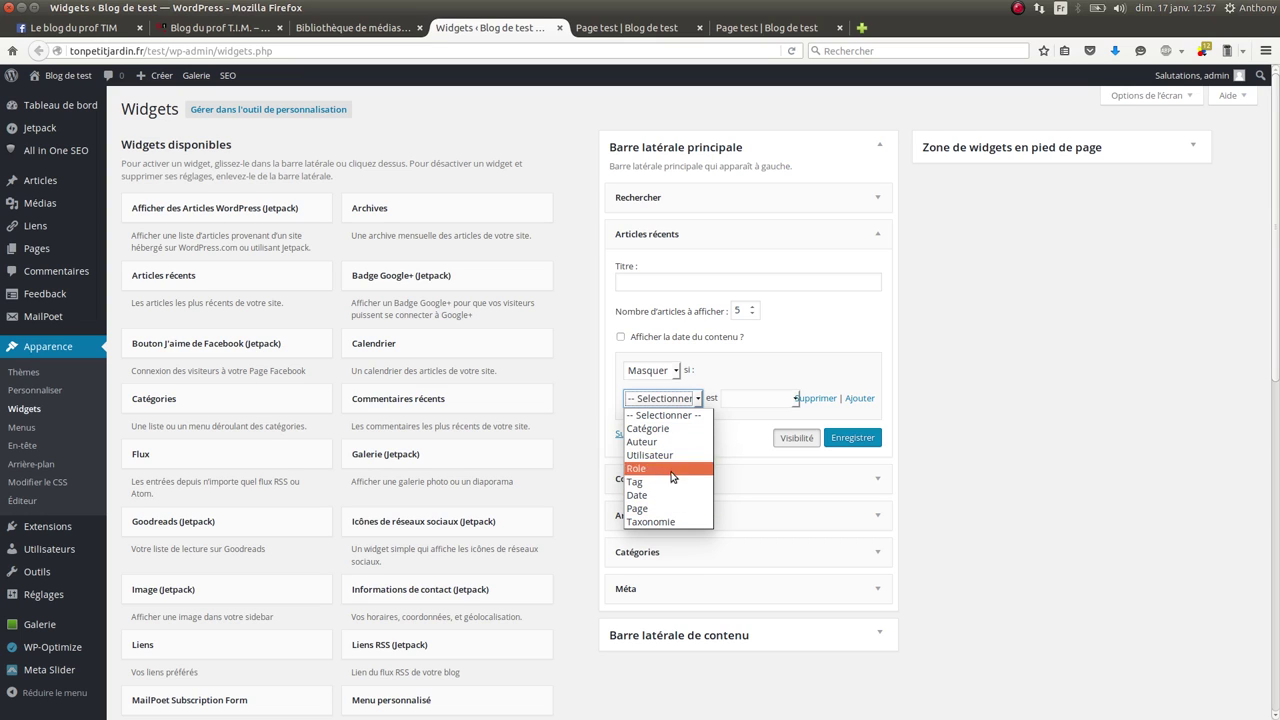
pyautogui.click(674, 513)
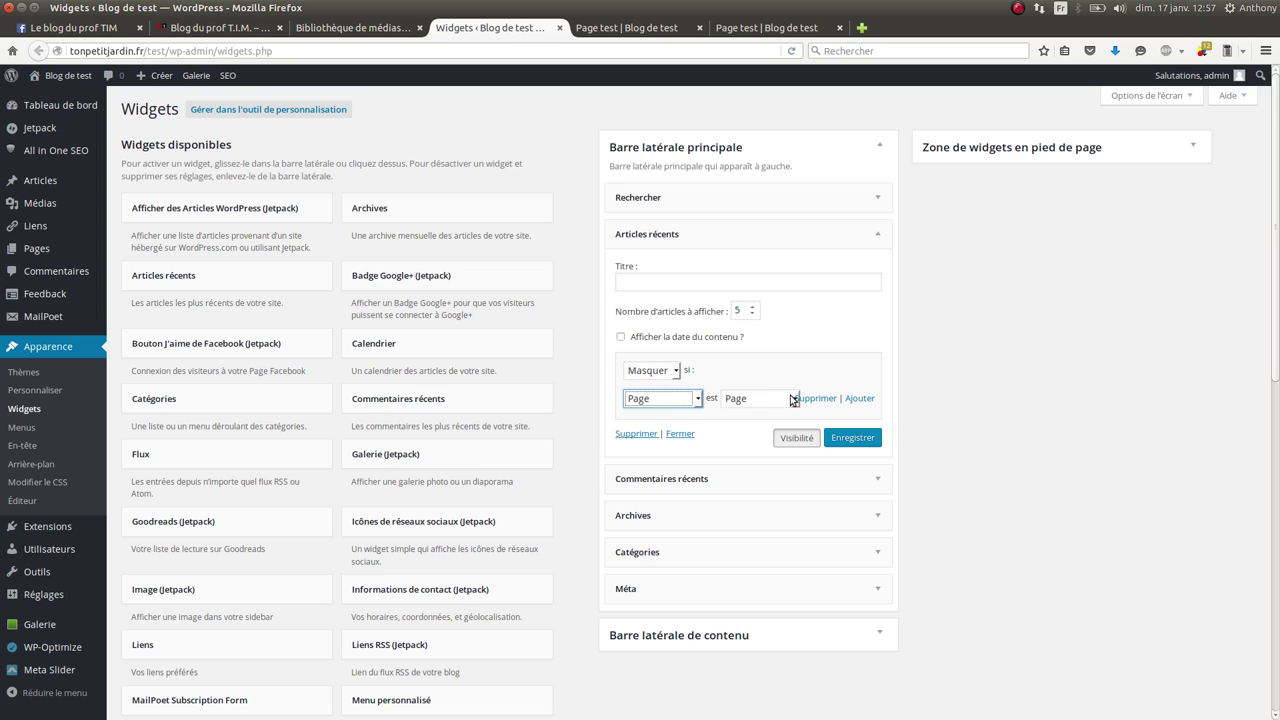
pyautogui.click(796, 400)
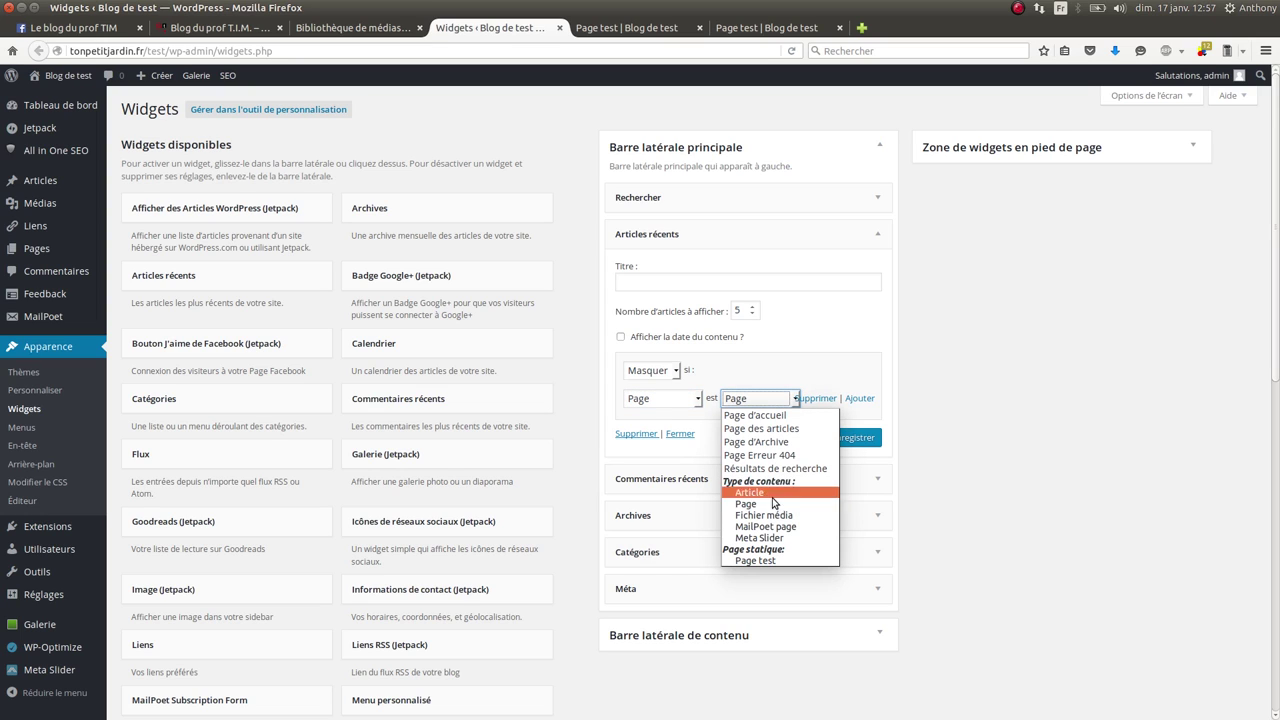
pyautogui.click(752, 561)
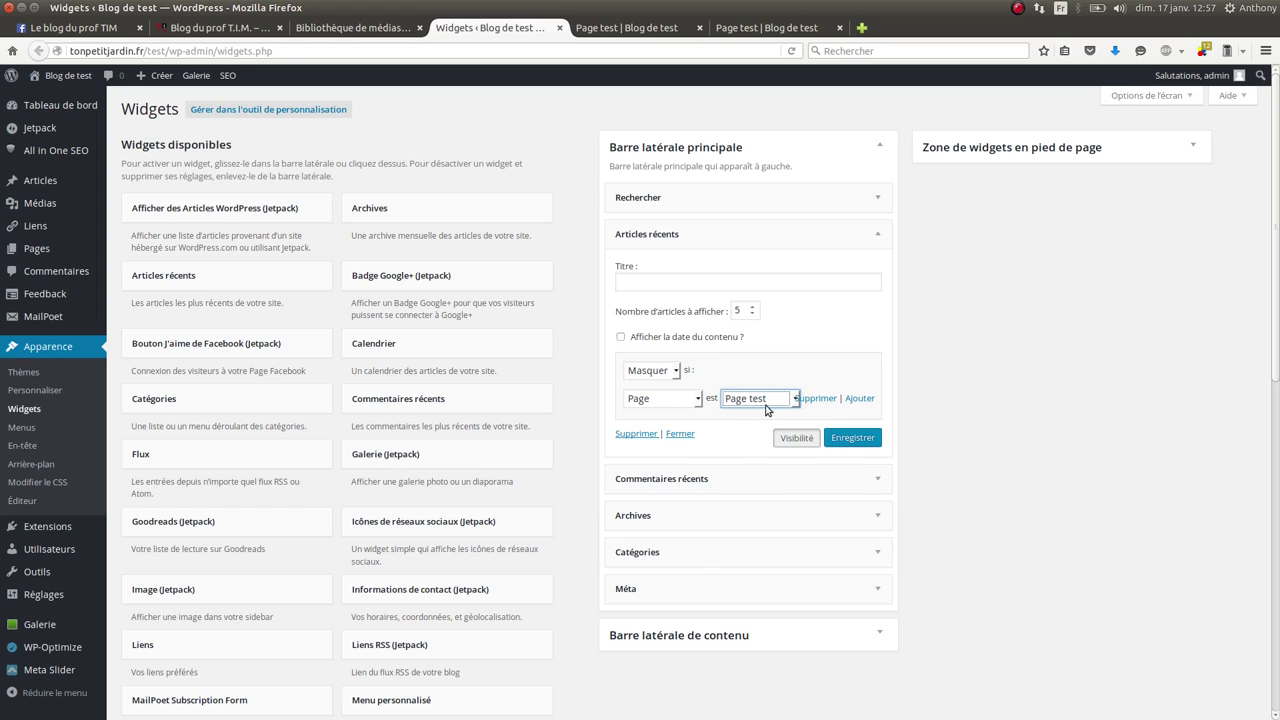
pyautogui.click(848, 440)
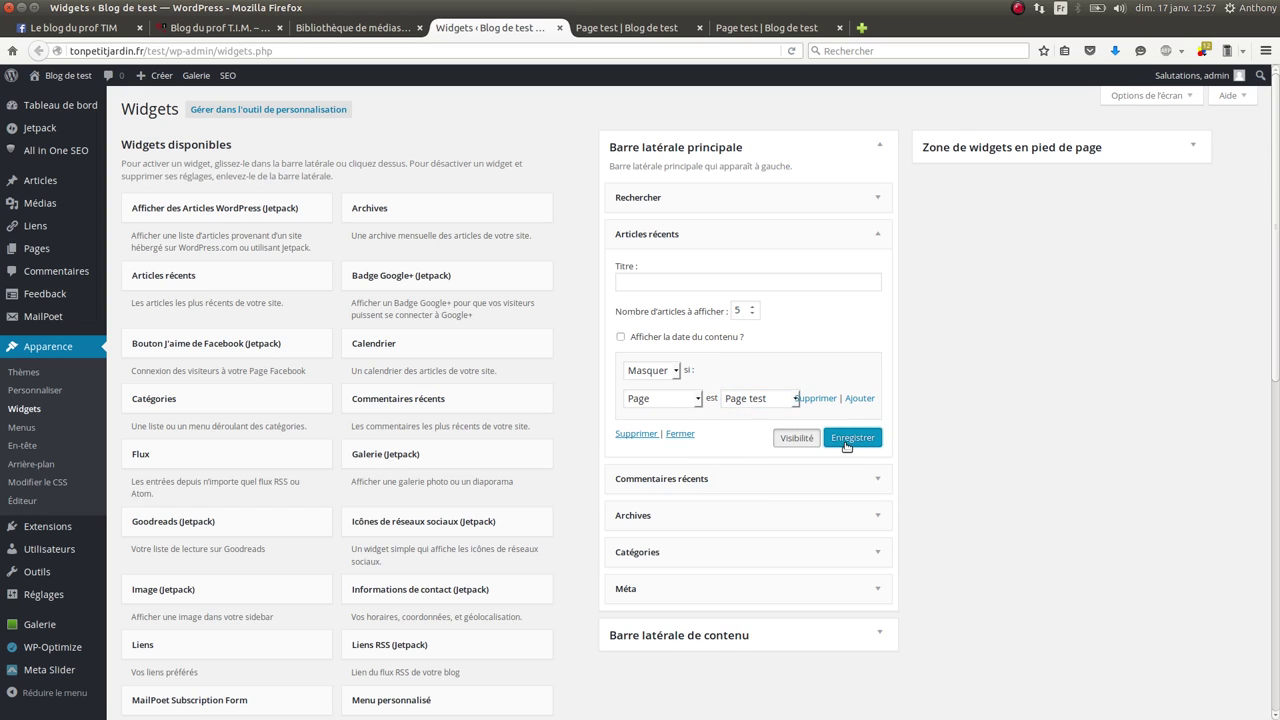
# Set the visibility of the main sidebar's Commentaires récents widget to Masquer if Page is Page test, and save it
pyautogui.click(879, 478)
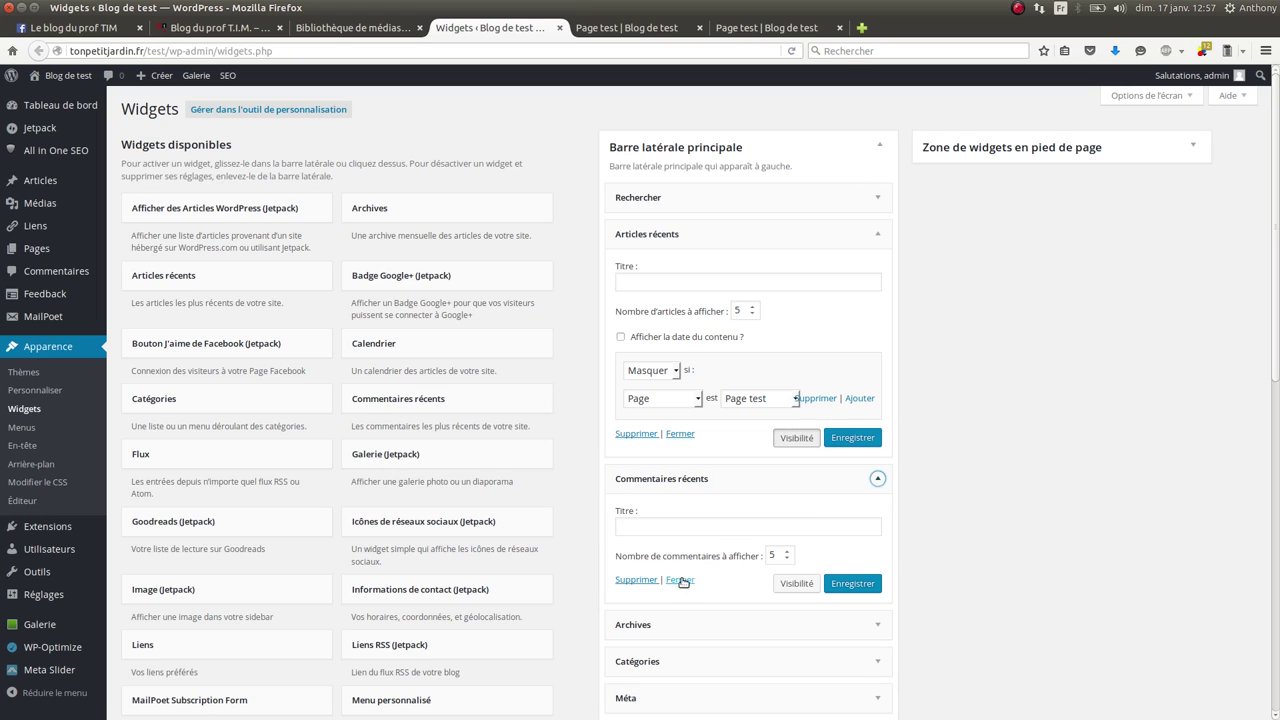
pyautogui.click(797, 584)
pyautogui.click(669, 598)
pyautogui.click(643, 612)
pyautogui.click(660, 620)
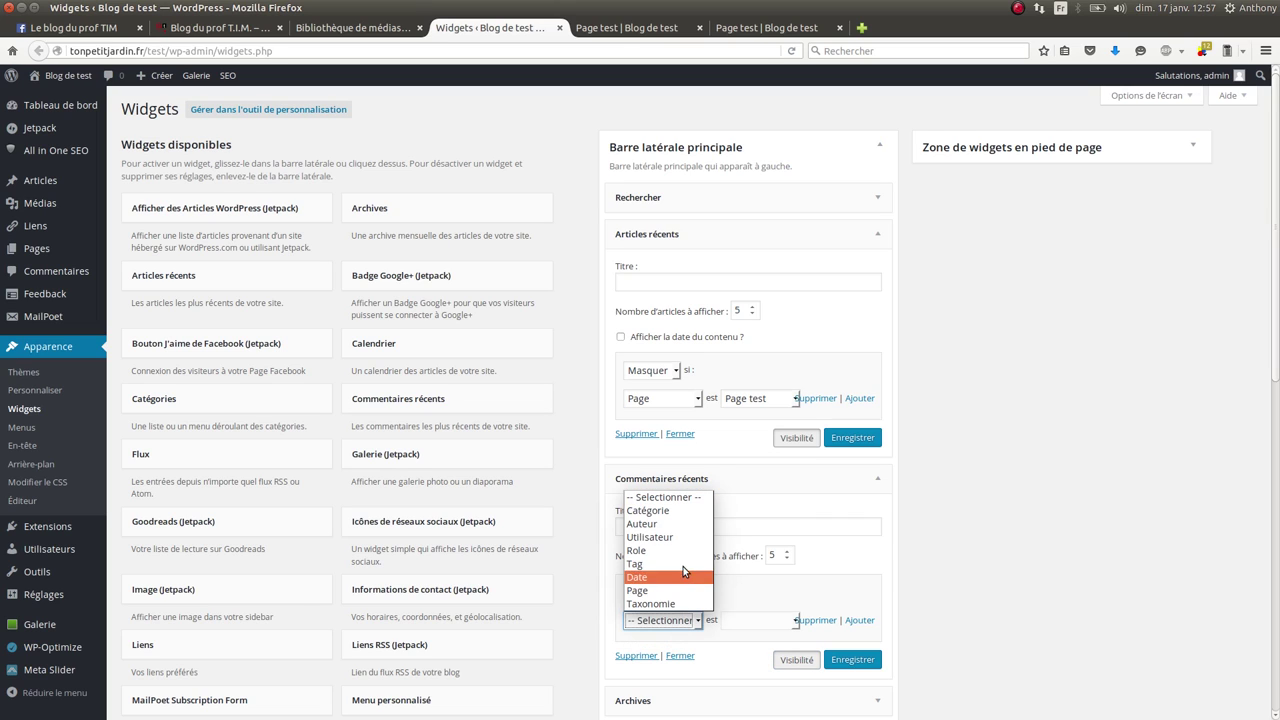
pyautogui.click(638, 590)
pyautogui.click(730, 619)
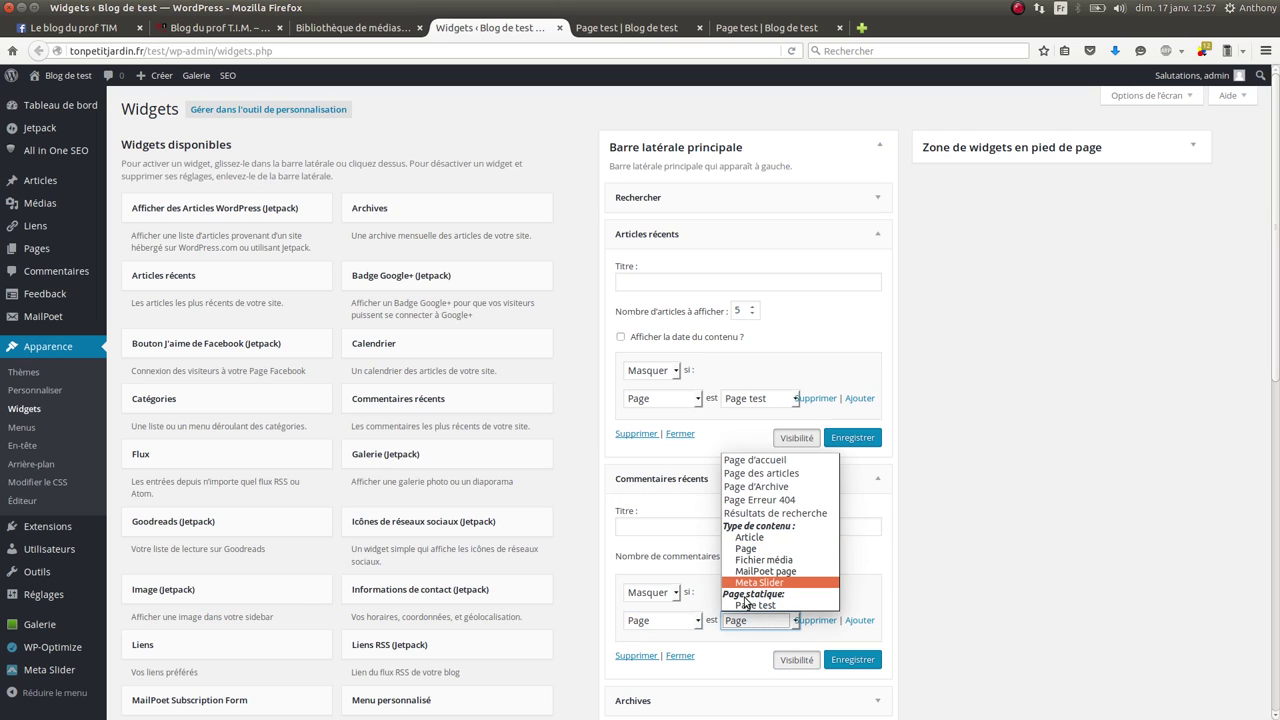
pyautogui.click(745, 603)
pyautogui.click(851, 660)
# Set the visibility of the main sidebar's Archives widget to Masquer if Page is Page test, and save it
pyautogui.scroll(-4, 1020, 478)
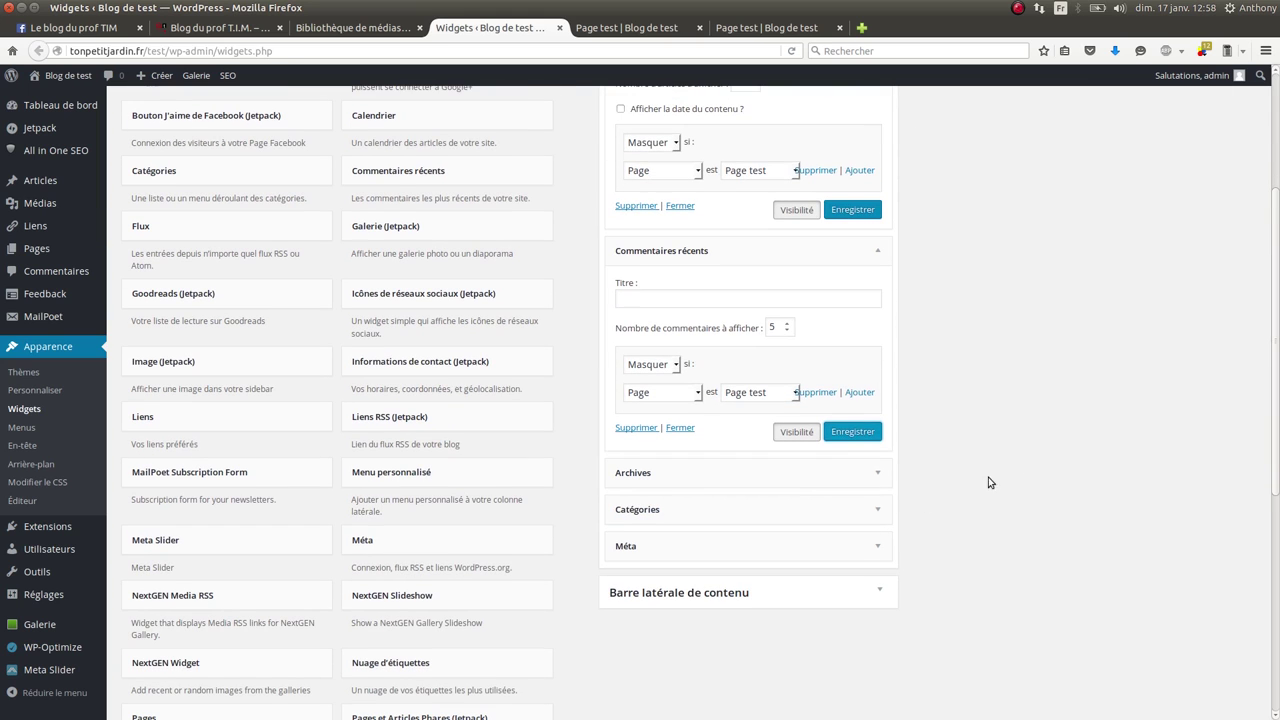
pyautogui.click(877, 475)
pyautogui.scroll(-3, 688, 527)
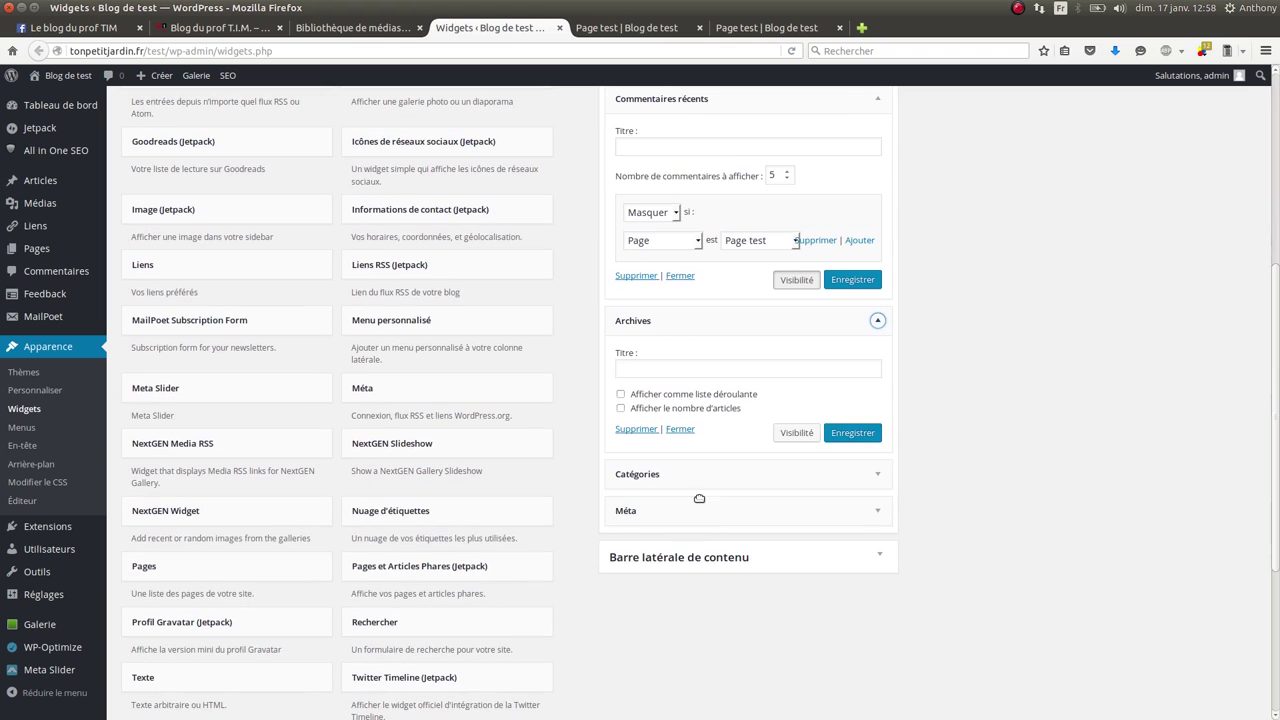
pyautogui.click(797, 433)
pyautogui.click(667, 470)
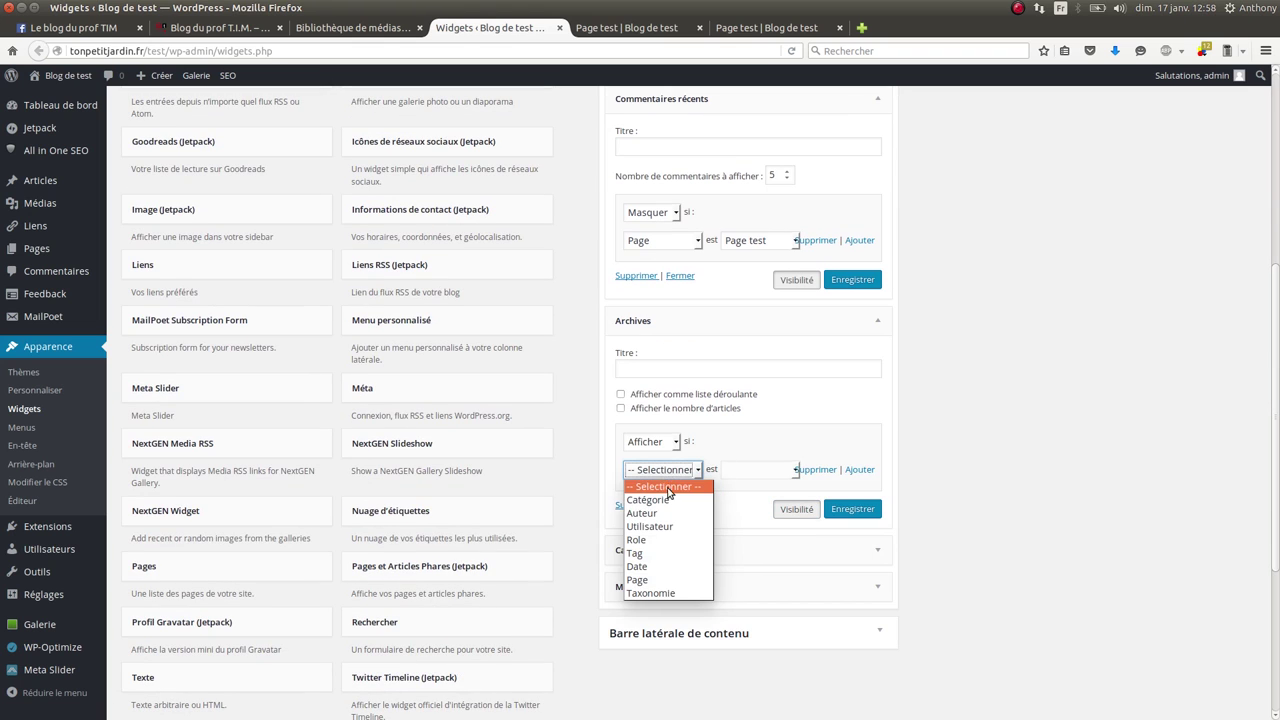
pyautogui.click(652, 441)
pyautogui.click(645, 468)
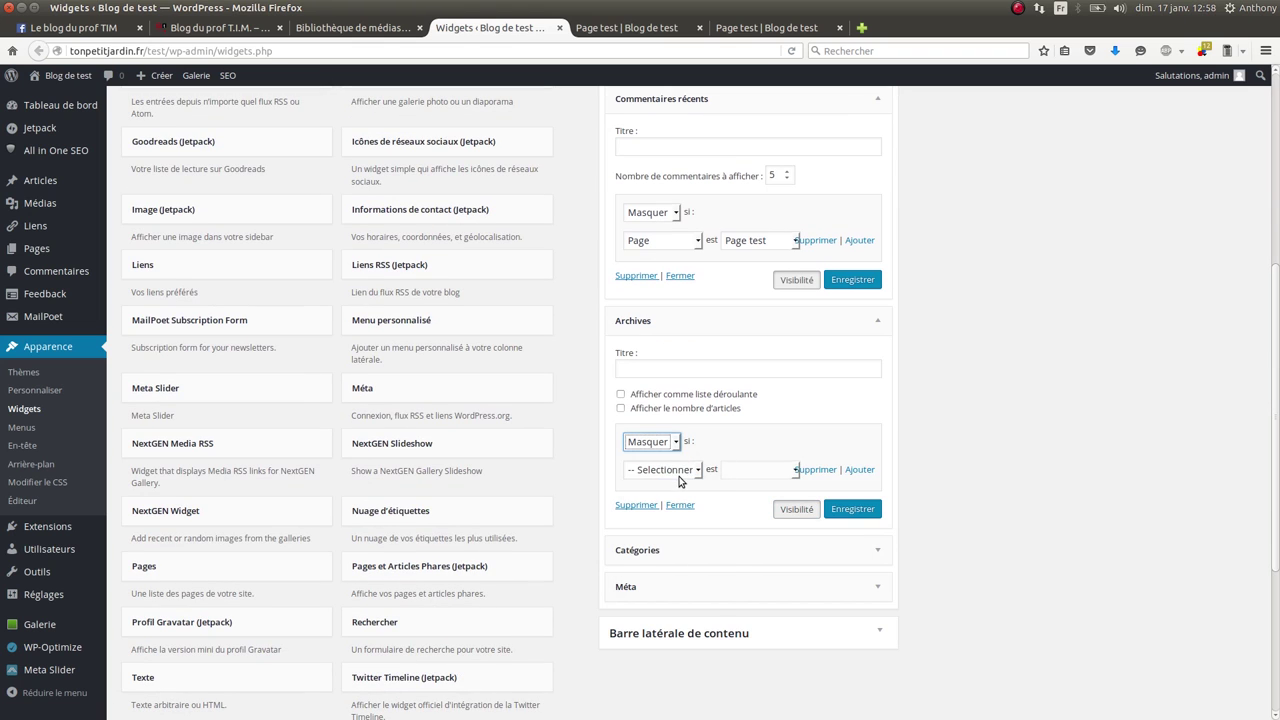
pyautogui.click(663, 470)
pyautogui.click(684, 580)
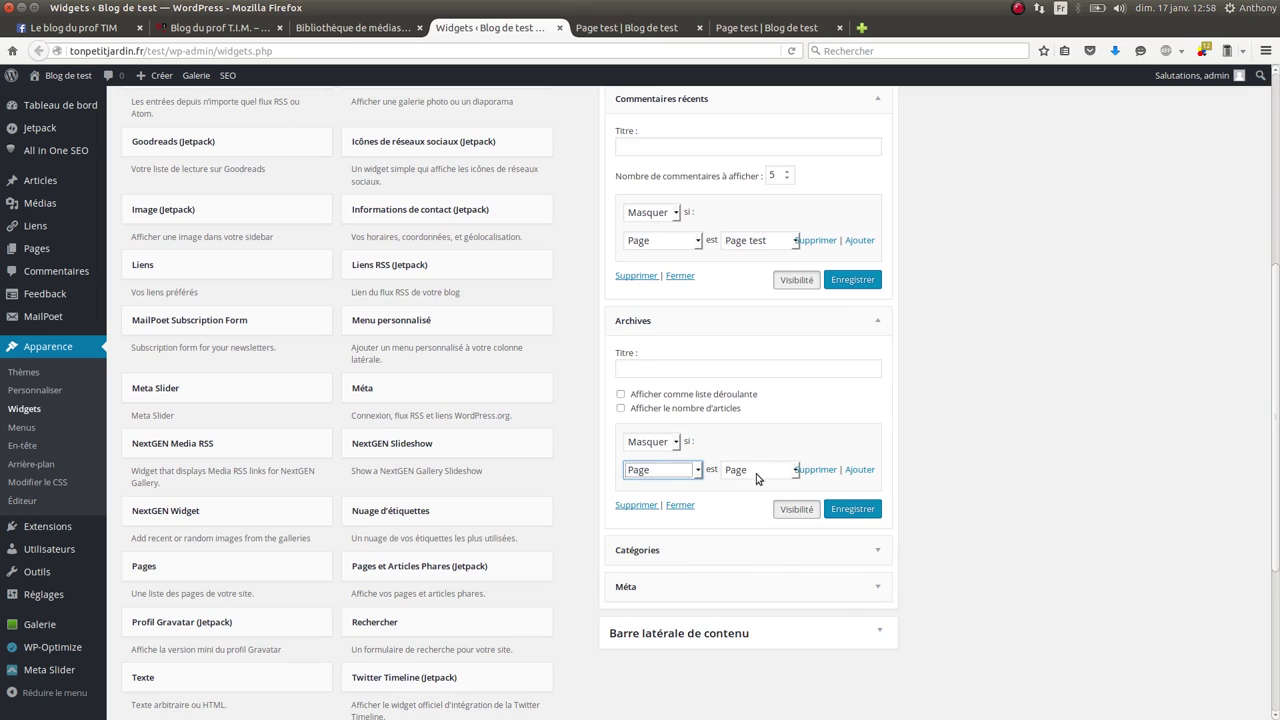
pyautogui.click(757, 472)
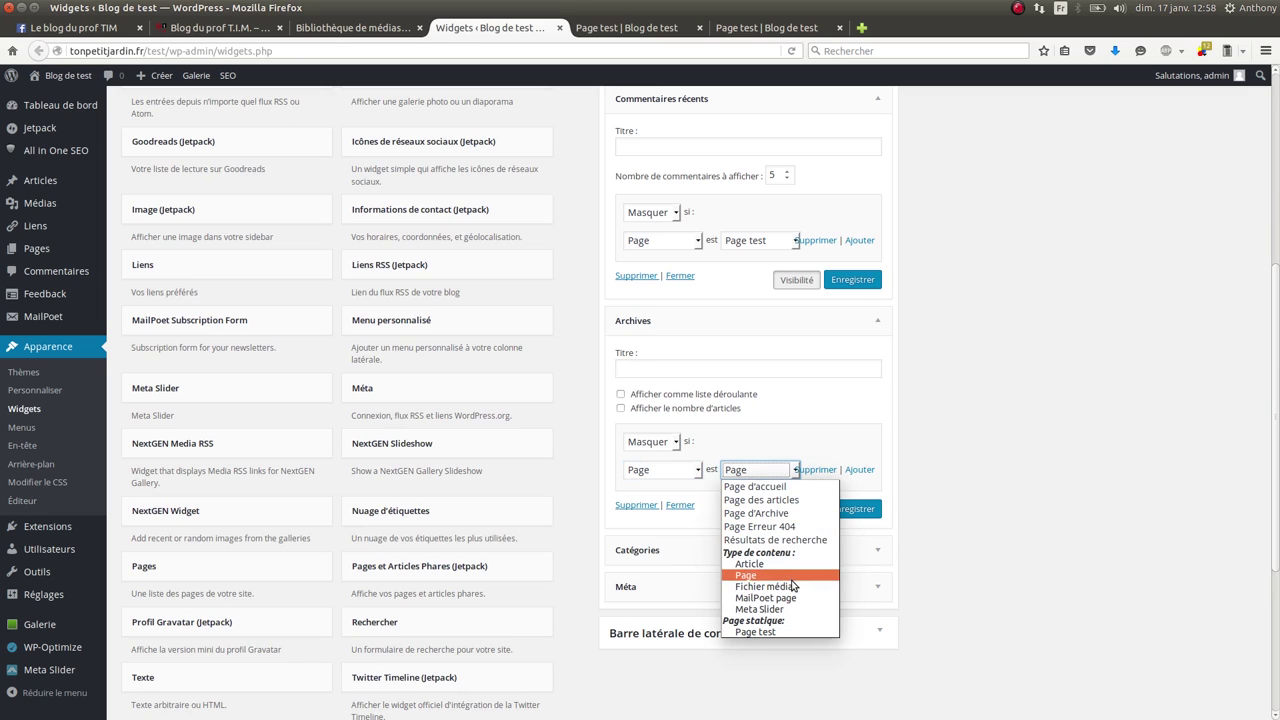
pyautogui.click(793, 632)
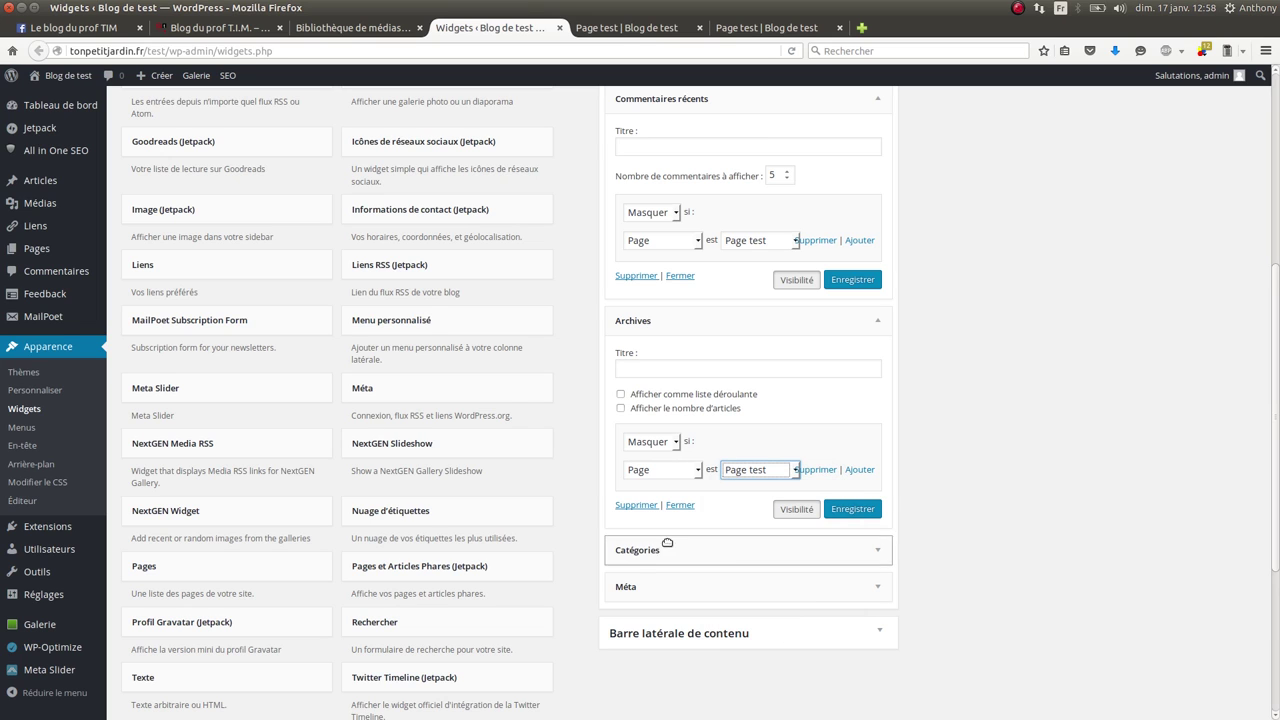
pyautogui.click(852, 509)
# Set the visibility of the main sidebar's Catégories widget to Masquer if Page is Page test, and save it
pyautogui.scroll(-3, 980, 474)
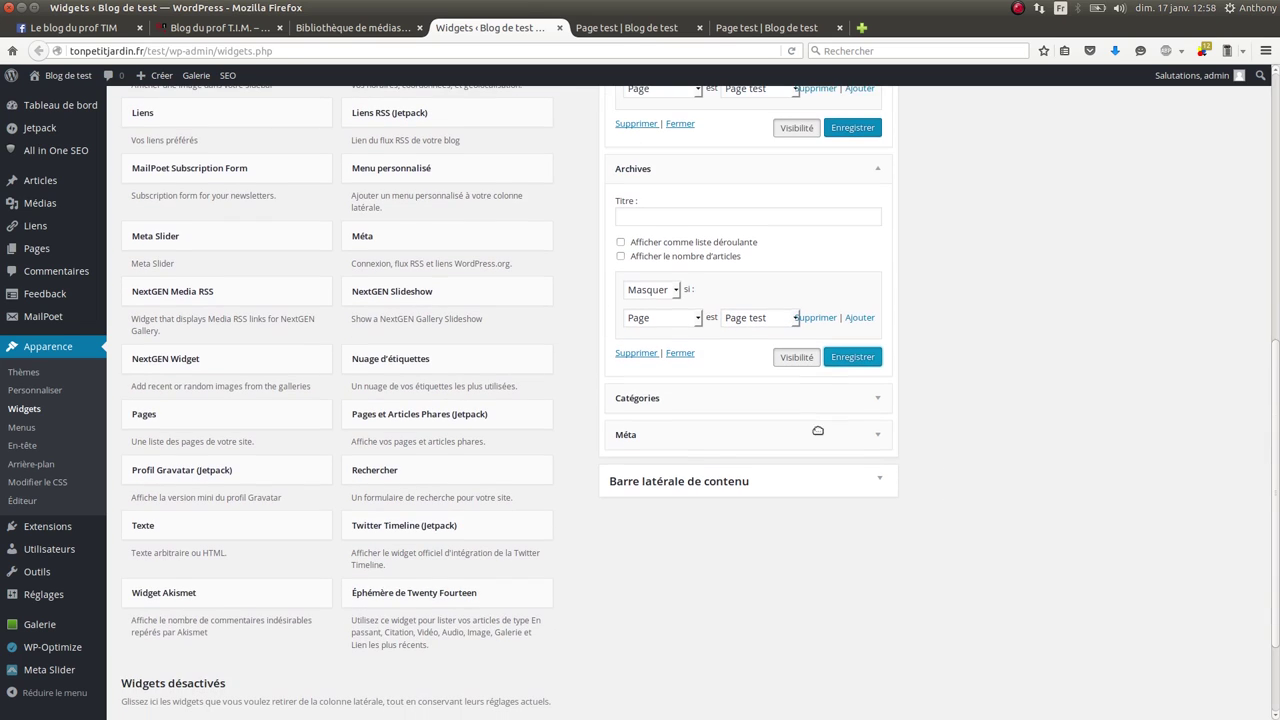
pyautogui.click(879, 400)
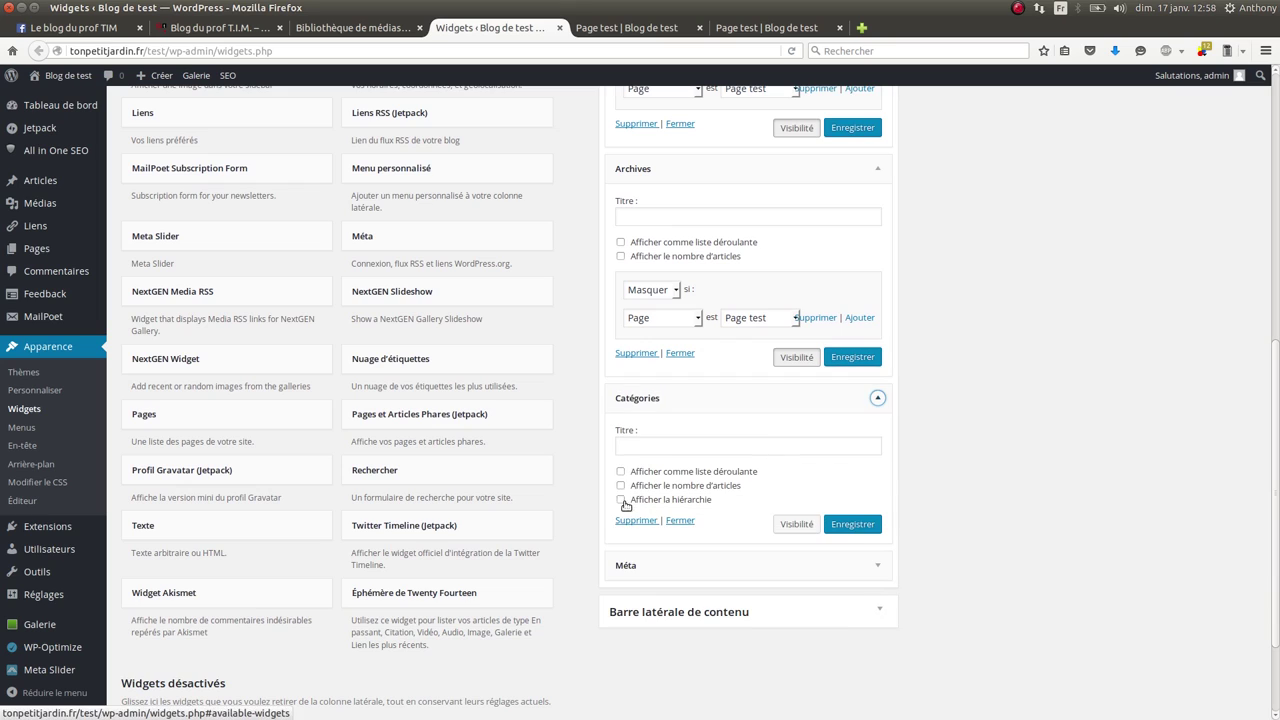
pyautogui.click(792, 523)
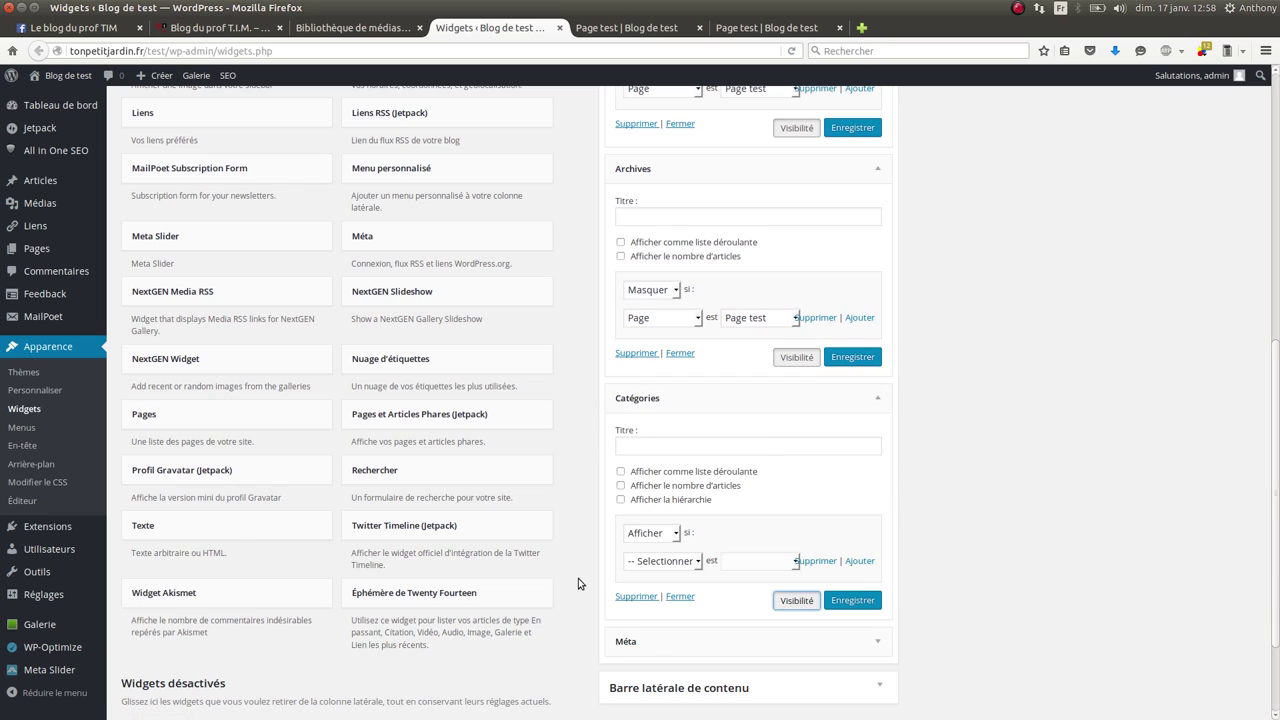
pyautogui.click(650, 532)
pyautogui.click(645, 559)
pyautogui.click(660, 561)
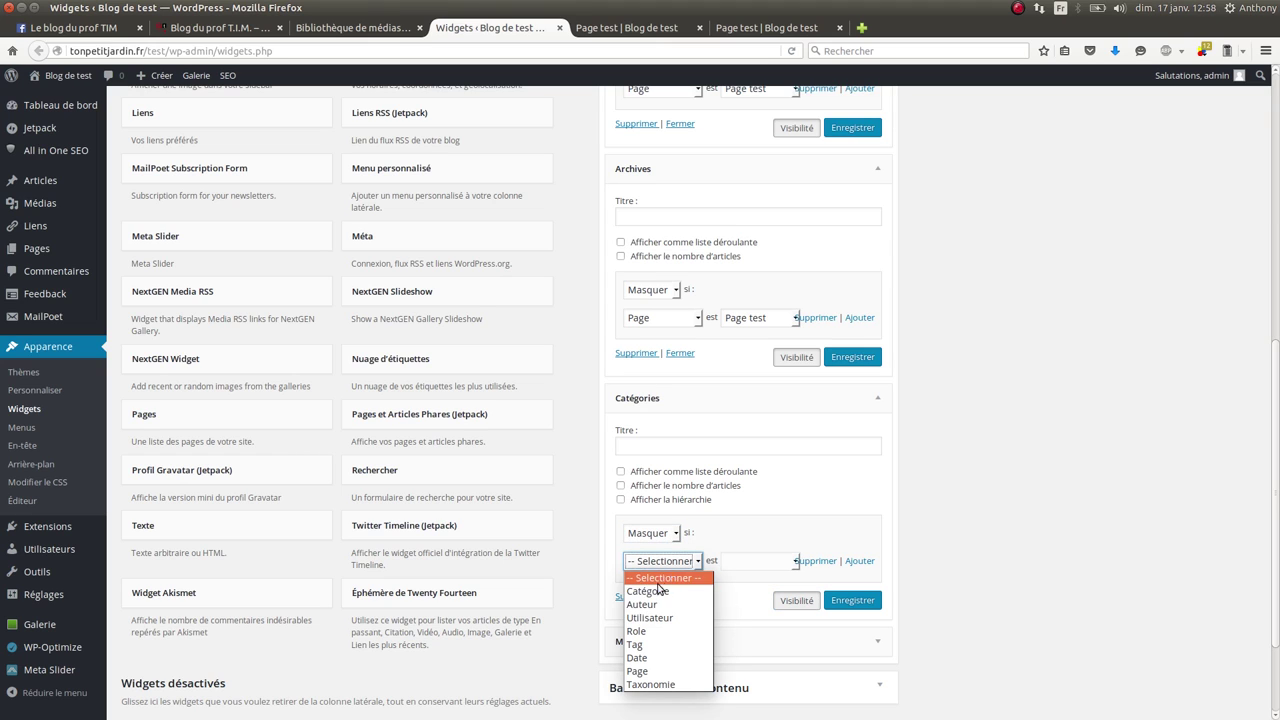
pyautogui.click(645, 671)
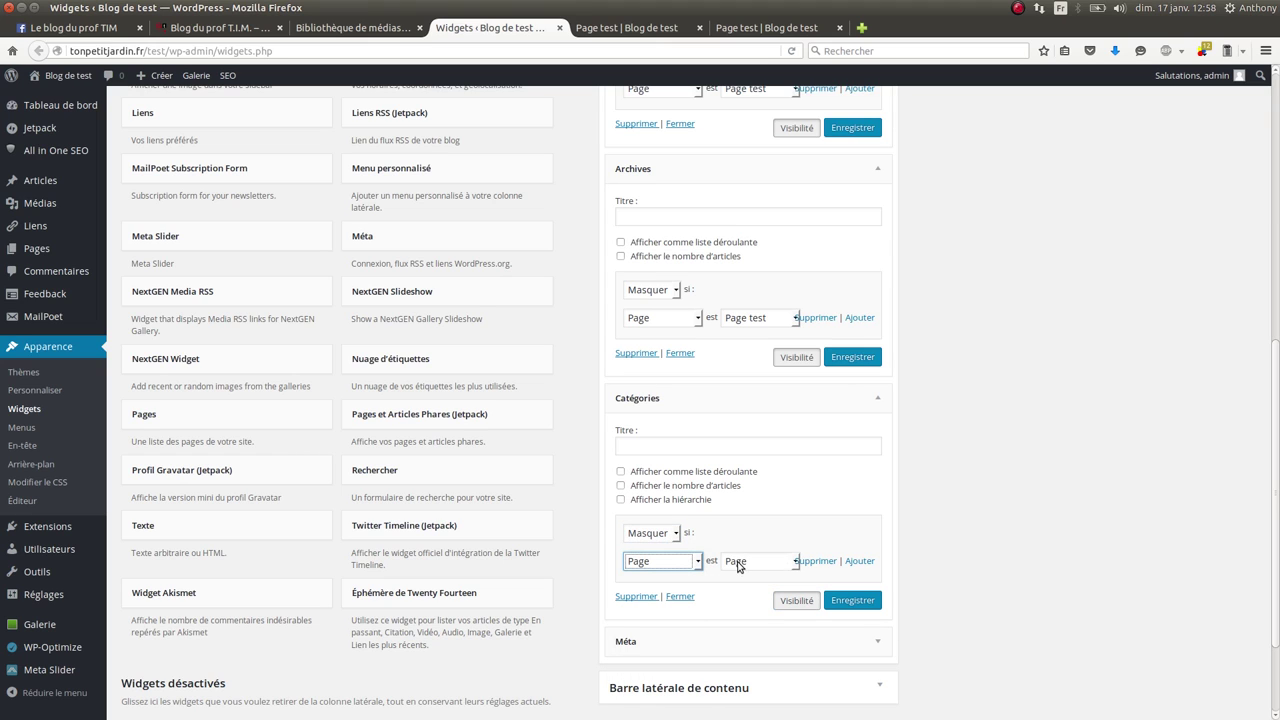
pyautogui.click(740, 564)
pyautogui.click(755, 546)
pyautogui.click(852, 600)
# Reload the published Page test to check its sidebar widgets, and return to the Widgets page
pyautogui.scroll(5, 1012, 366)
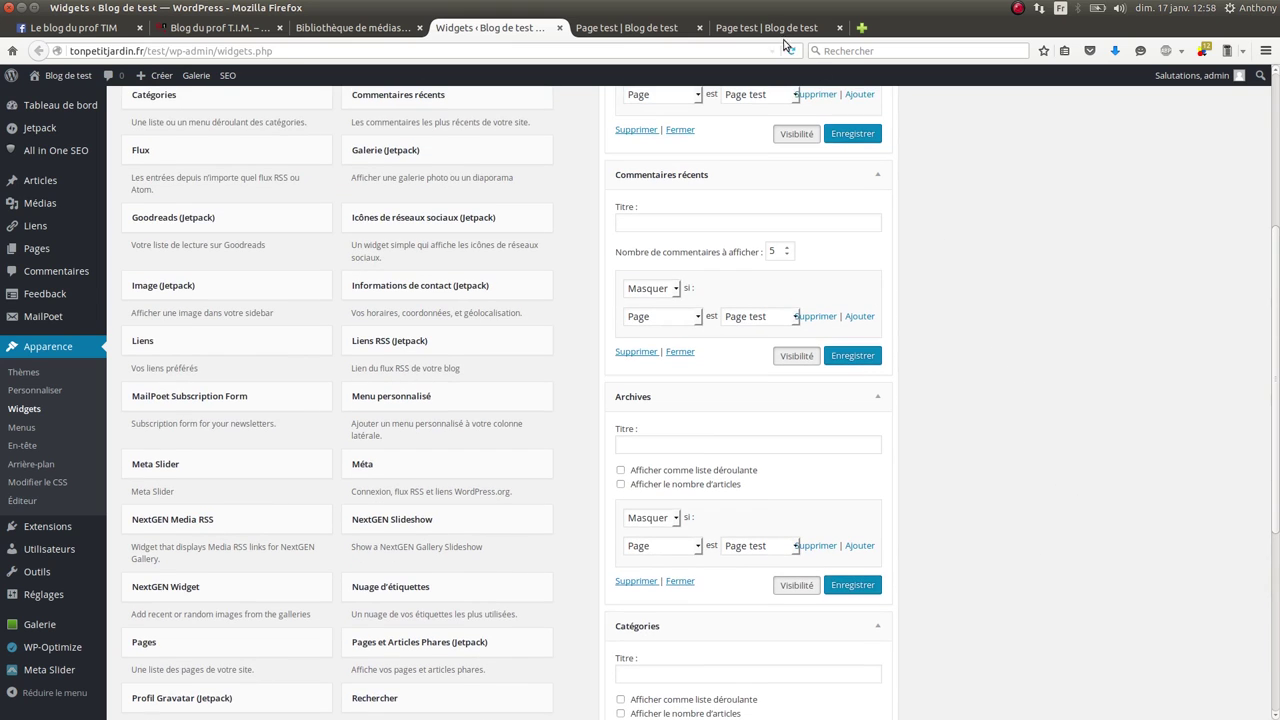
pyautogui.click(766, 27)
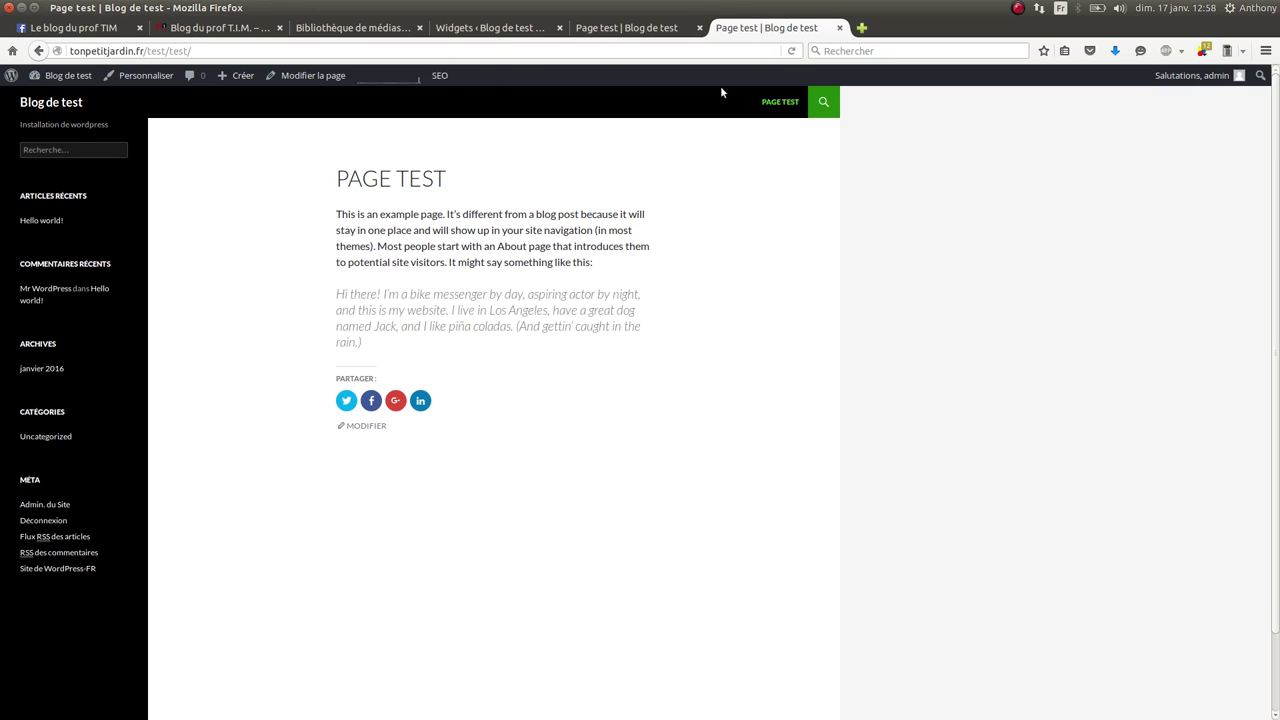
pyautogui.click(788, 52)
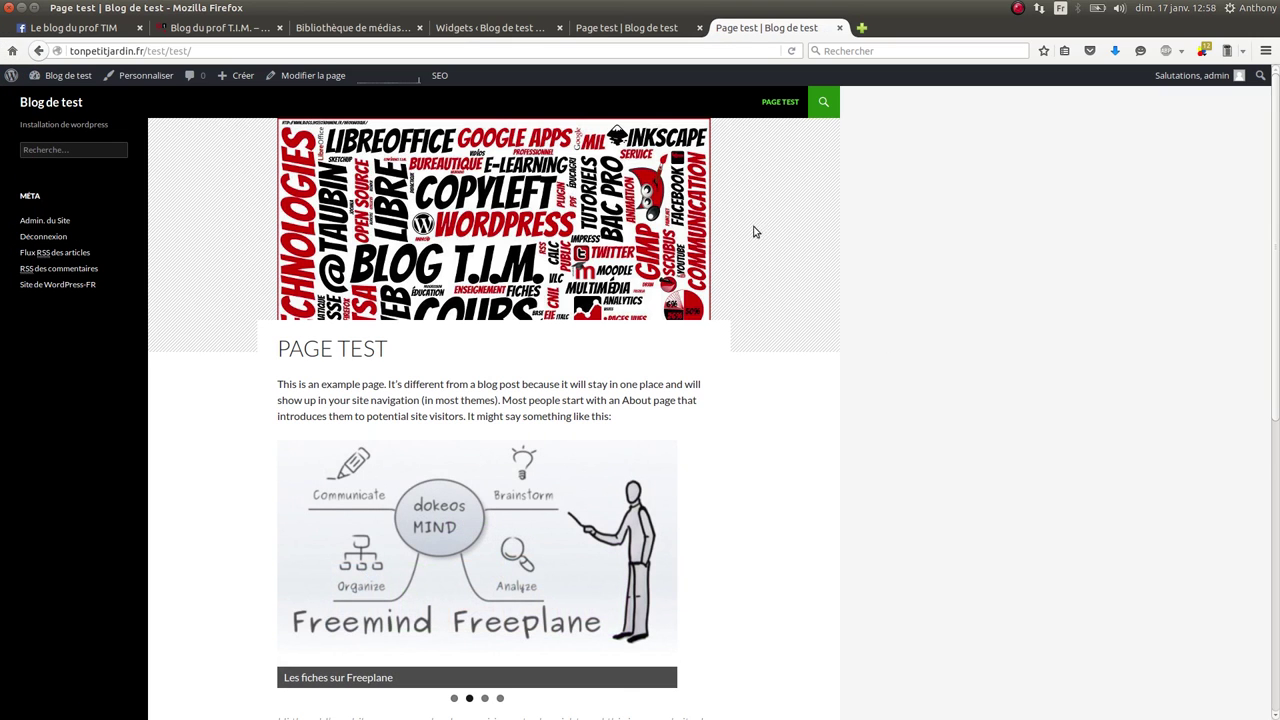
pyautogui.click(475, 30)
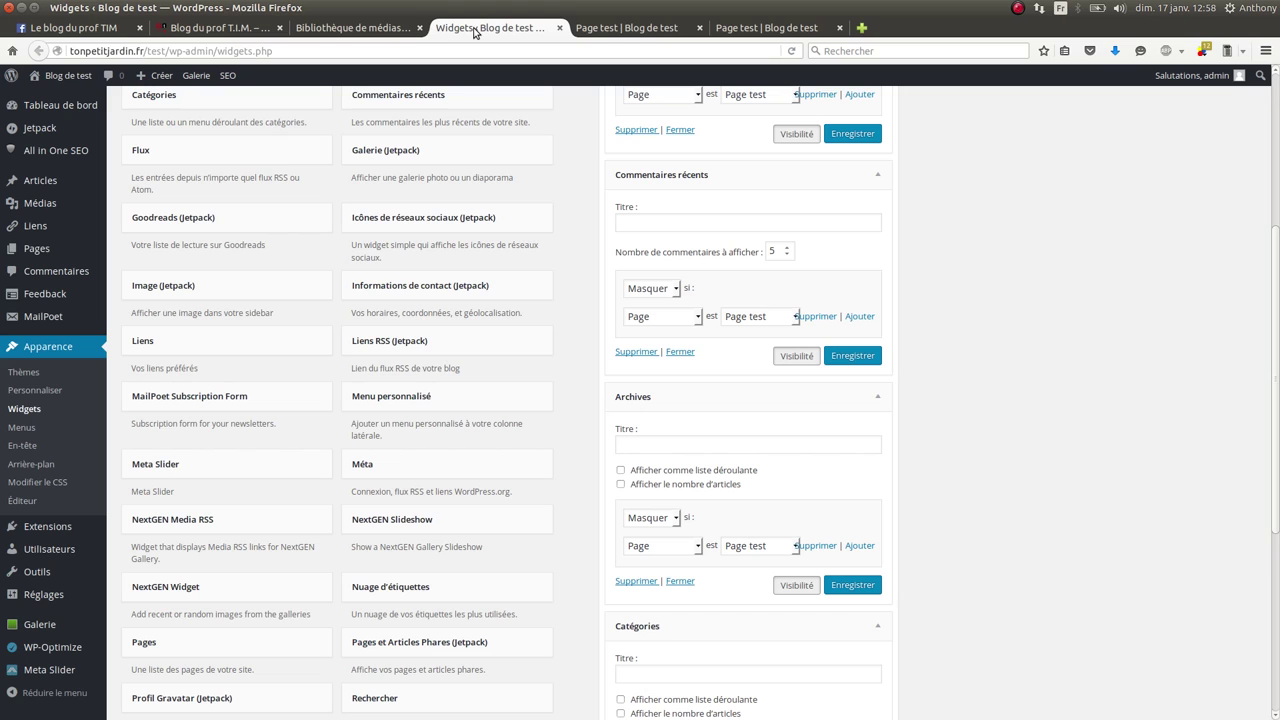
# Collapse the open widgets in the main sidebar and expand the Barre latérale de contenu area
pyautogui.click(878, 175)
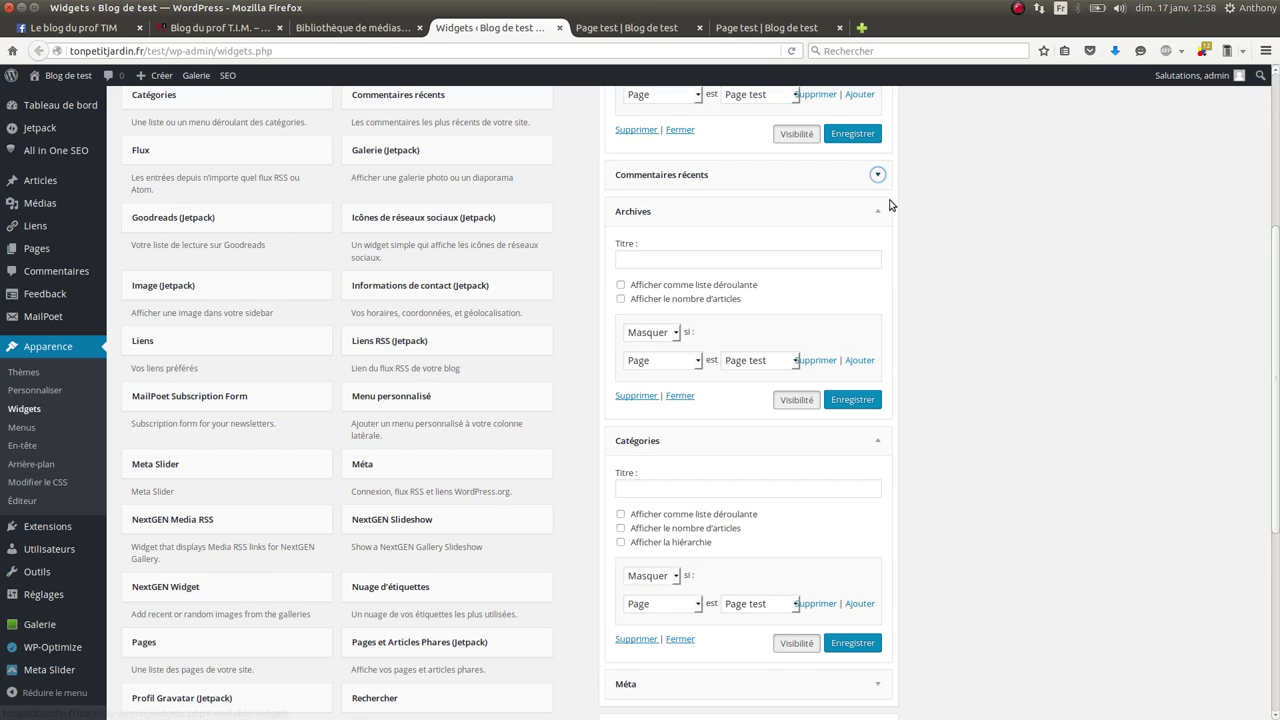
pyautogui.scroll(3, 893, 190)
pyautogui.scroll(2, 896, 186)
pyautogui.click(878, 196)
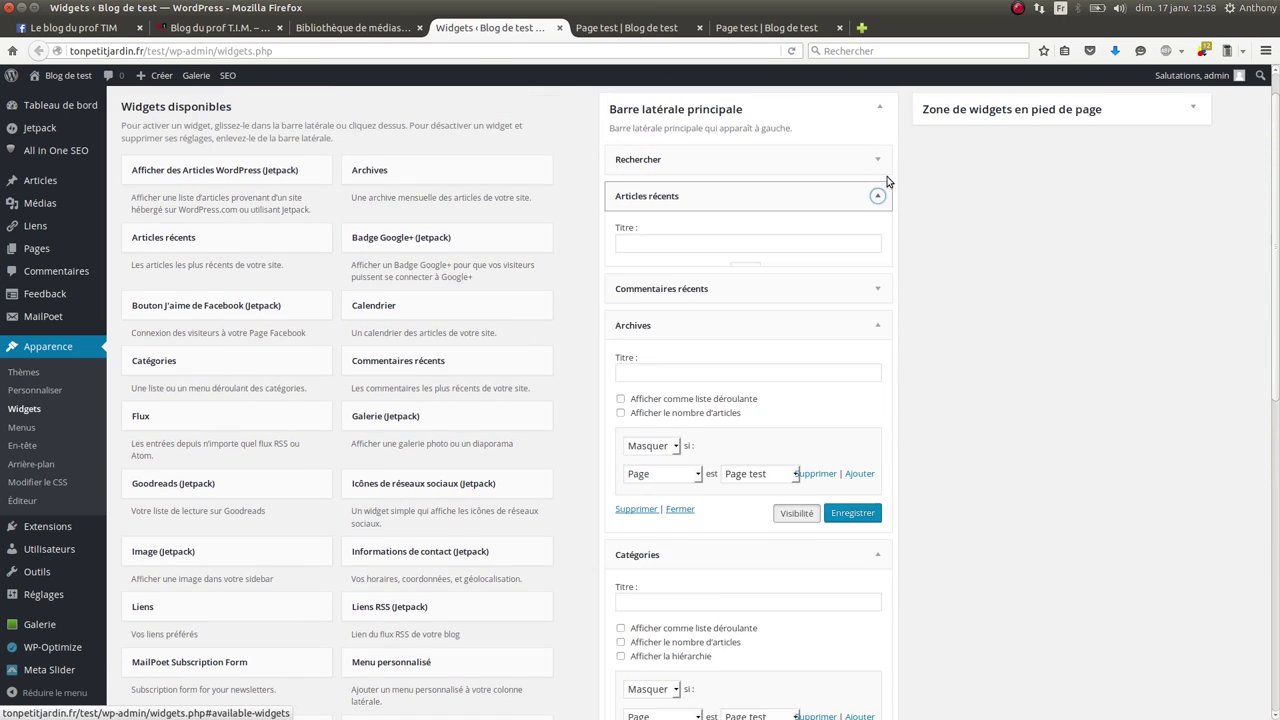
pyautogui.click(878, 498)
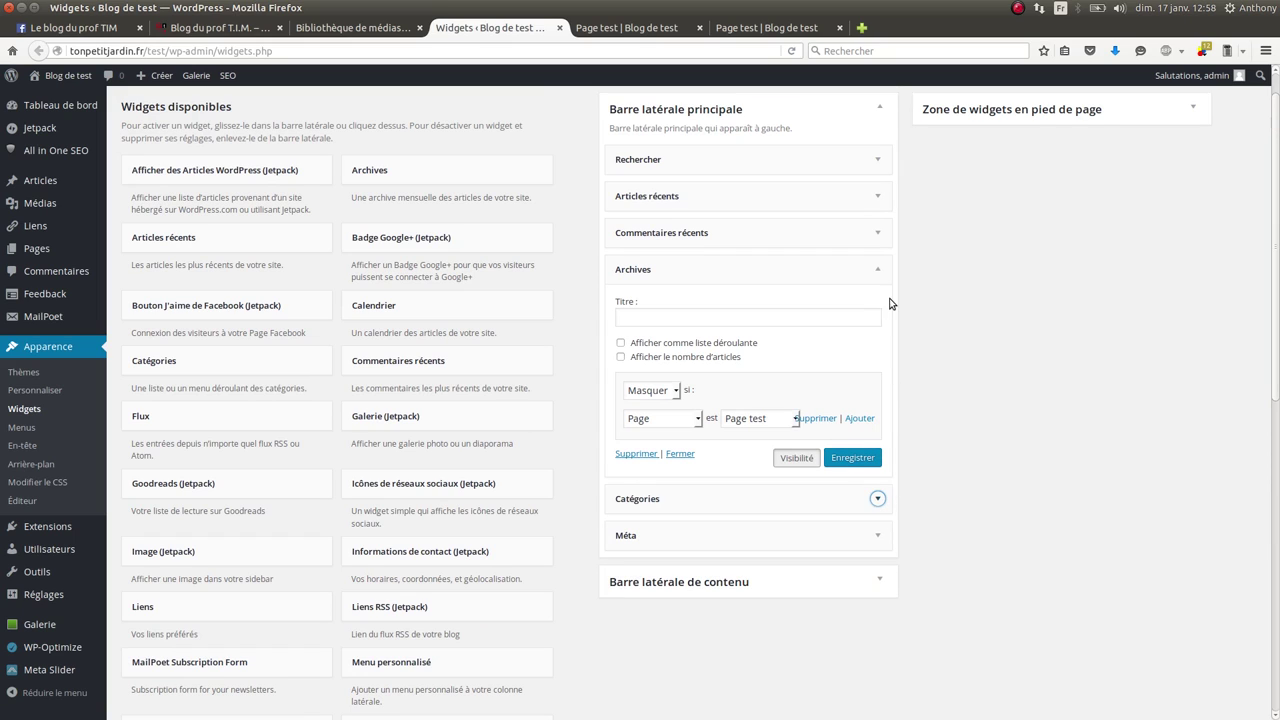
pyautogui.click(879, 268)
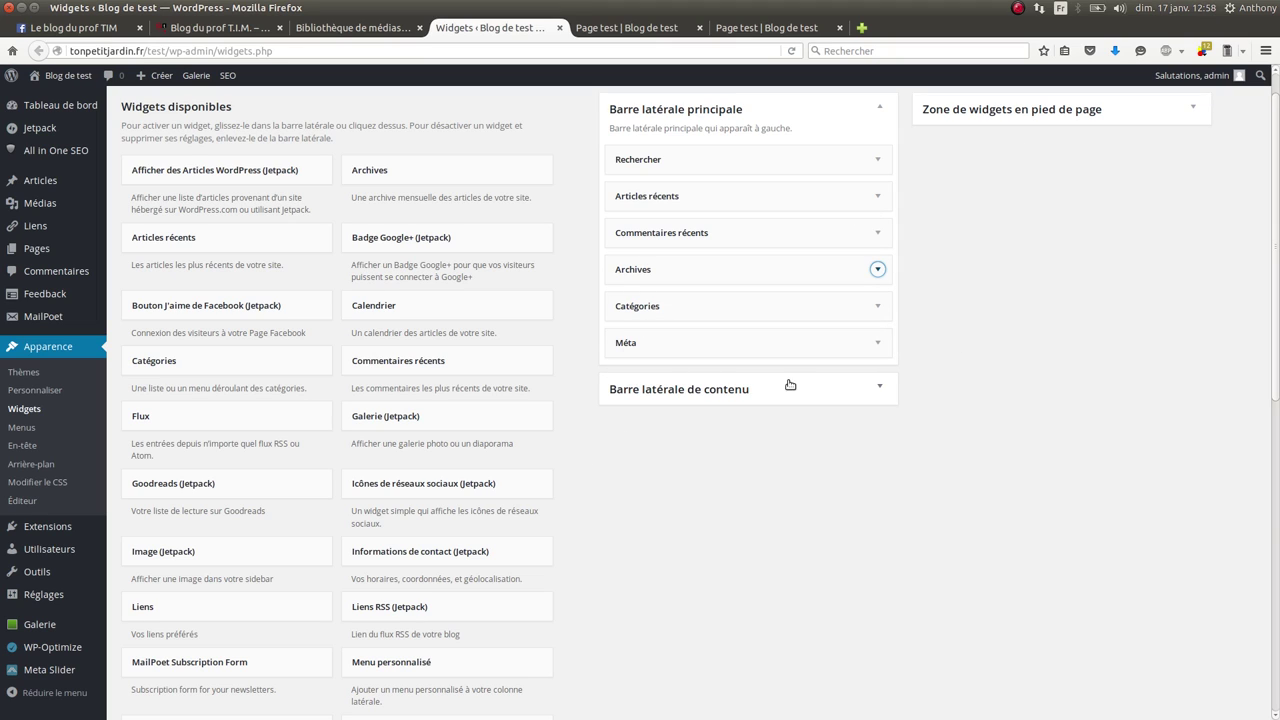
pyautogui.click(877, 391)
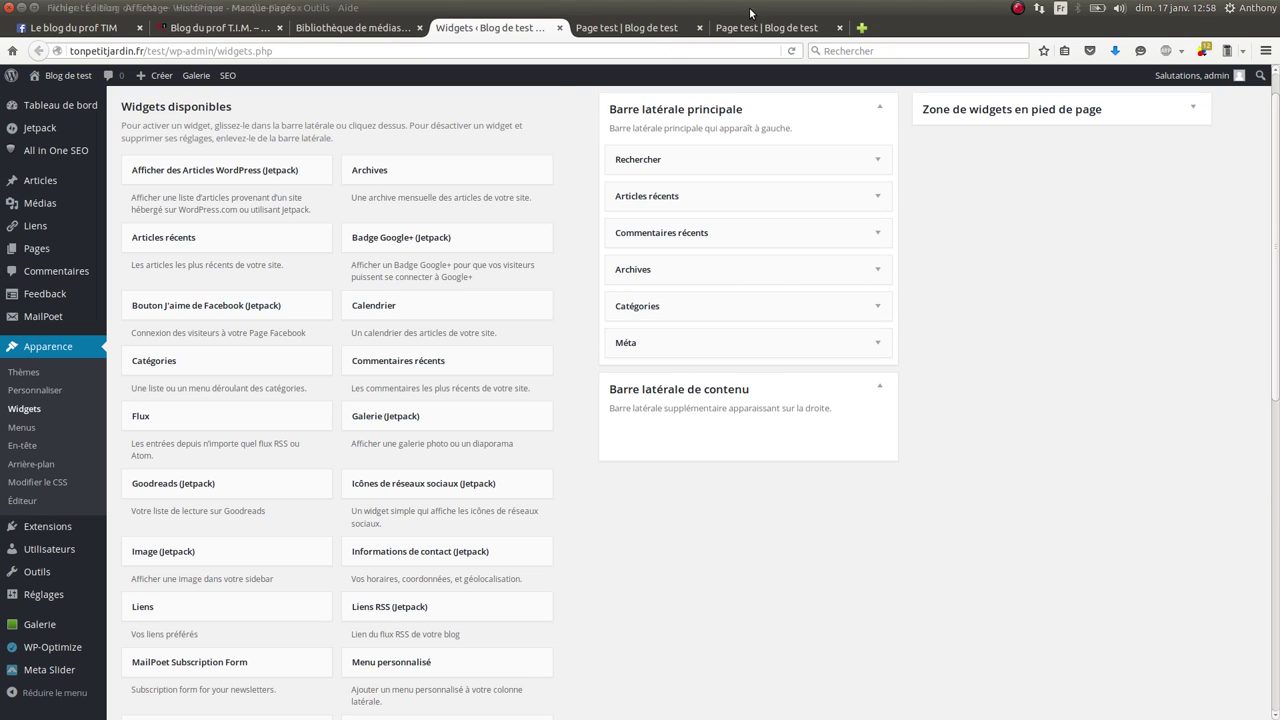
# View the Page test layout and add an Image (Jetpack) widget to the Barre latérale de contenu
pyautogui.click(779, 30)
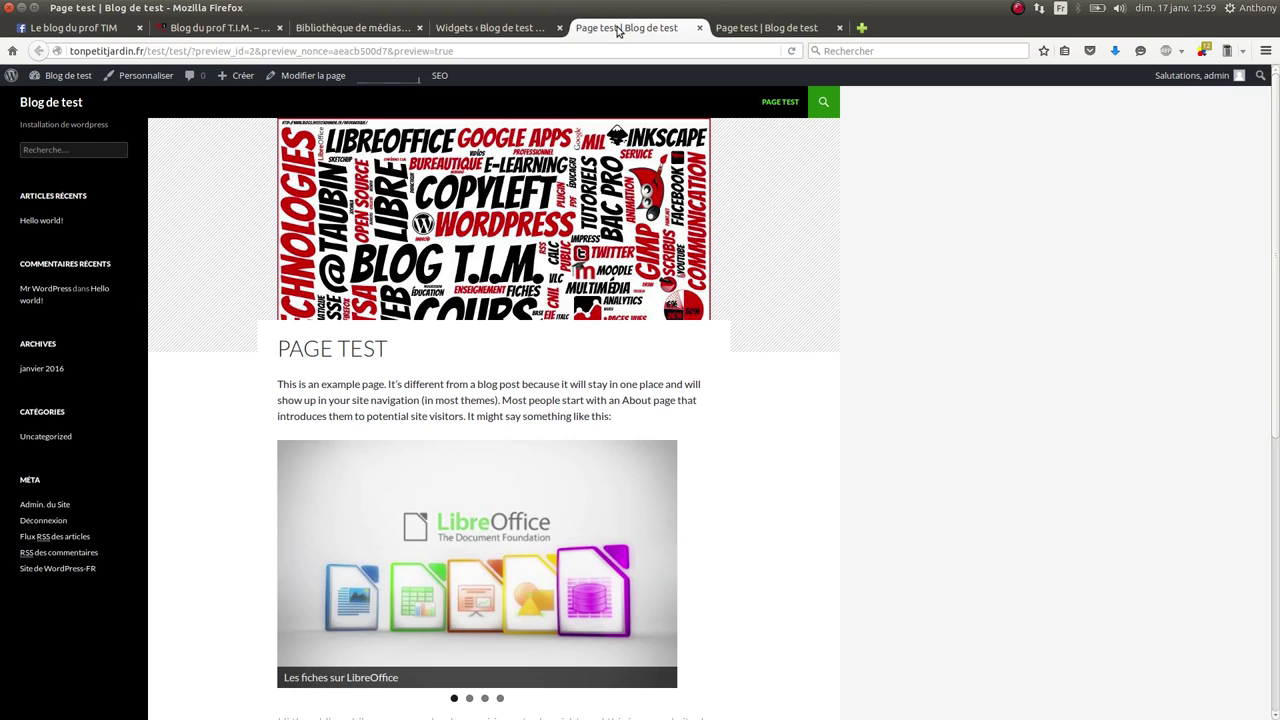
pyautogui.click(508, 28)
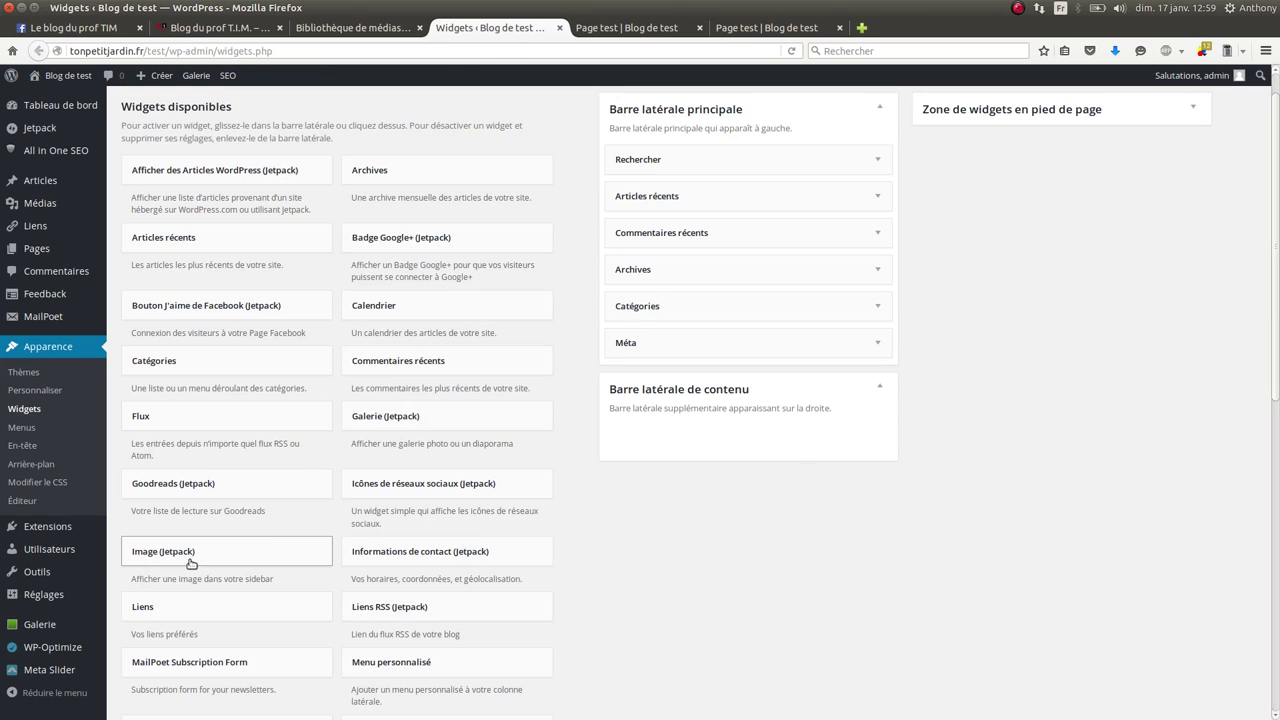
pyautogui.moveTo(142, 553); pyautogui.dragTo(655, 425)
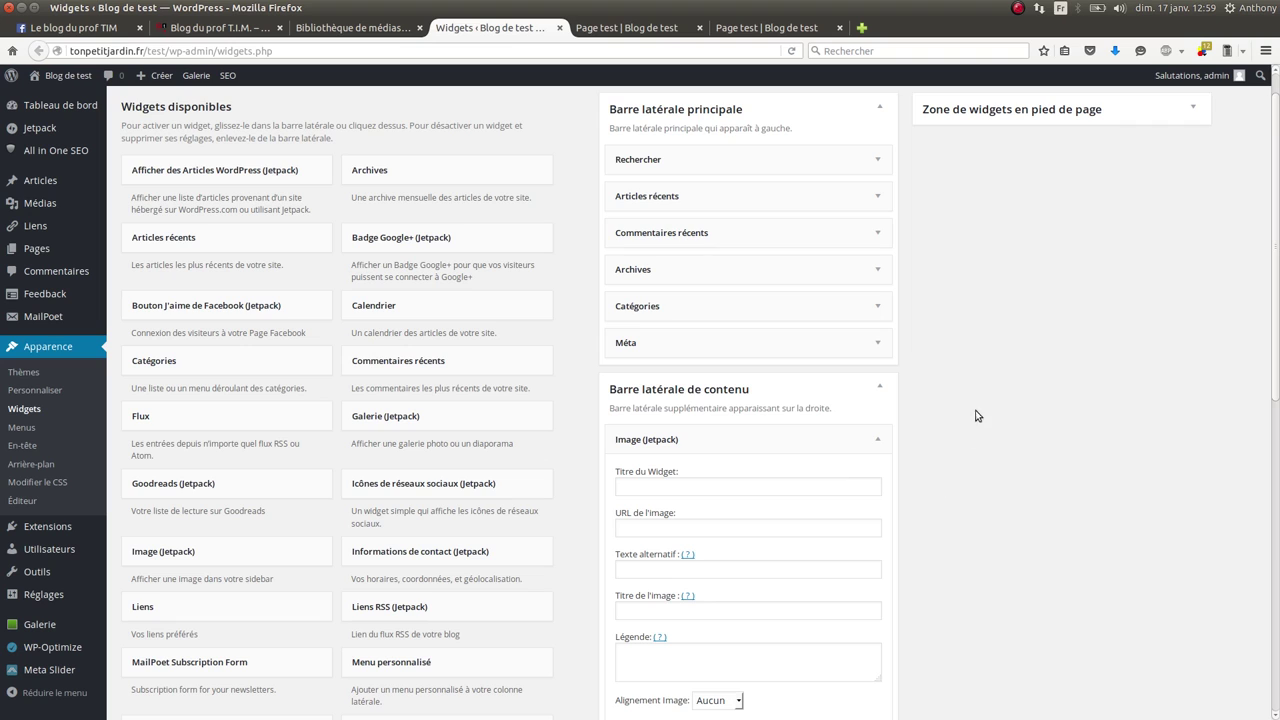
pyautogui.scroll(-3, 975, 420)
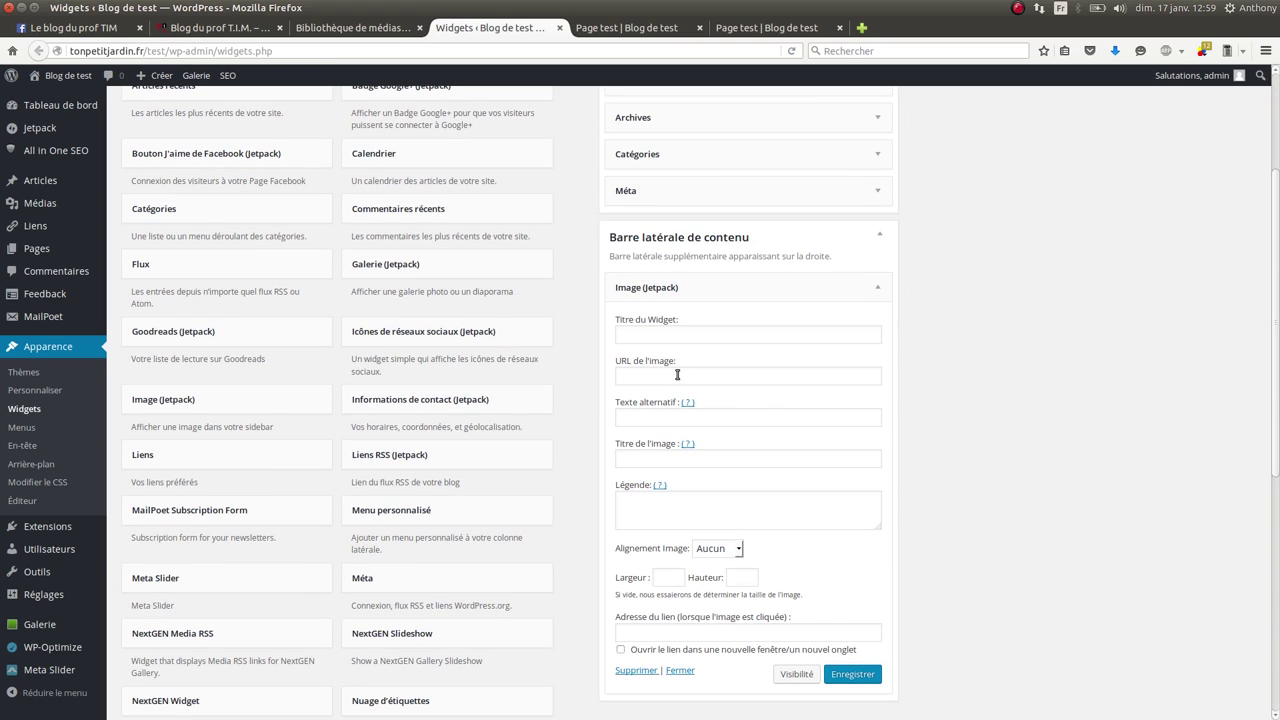
# Copy the web address of tags.png from its attachment details in the media library, and close the details
pyautogui.click(353, 28)
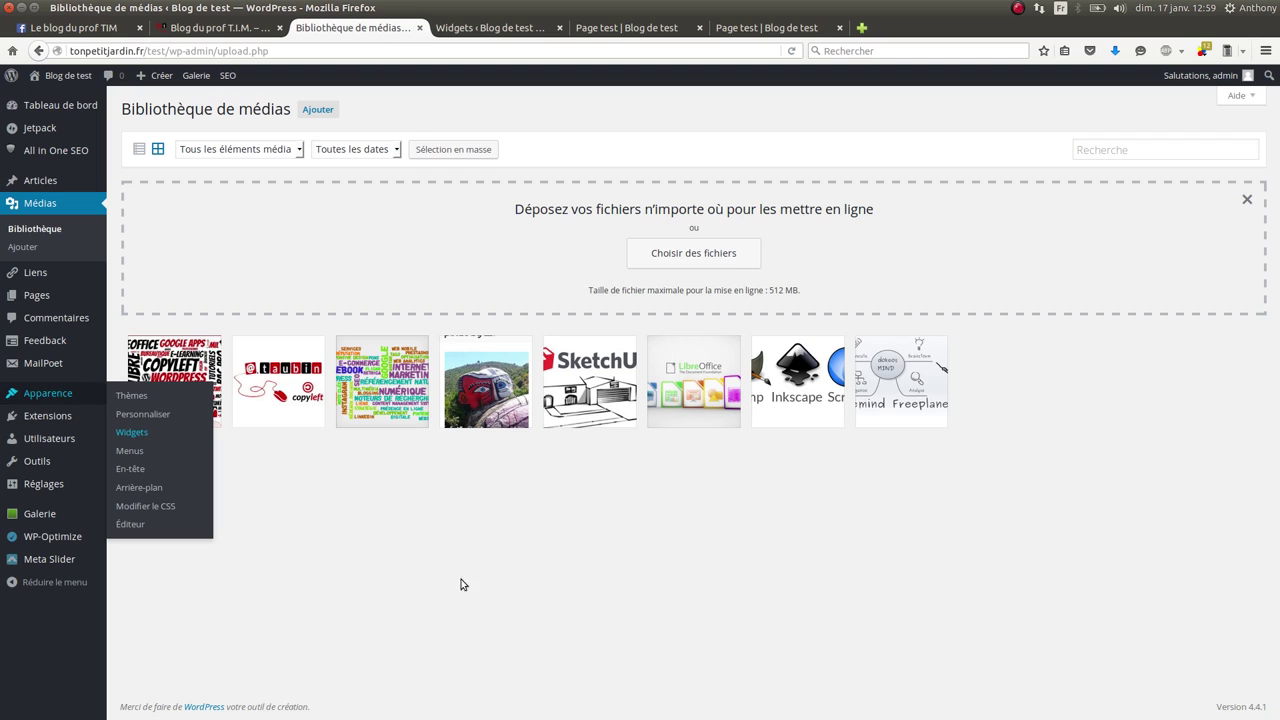
pyautogui.click(397, 382)
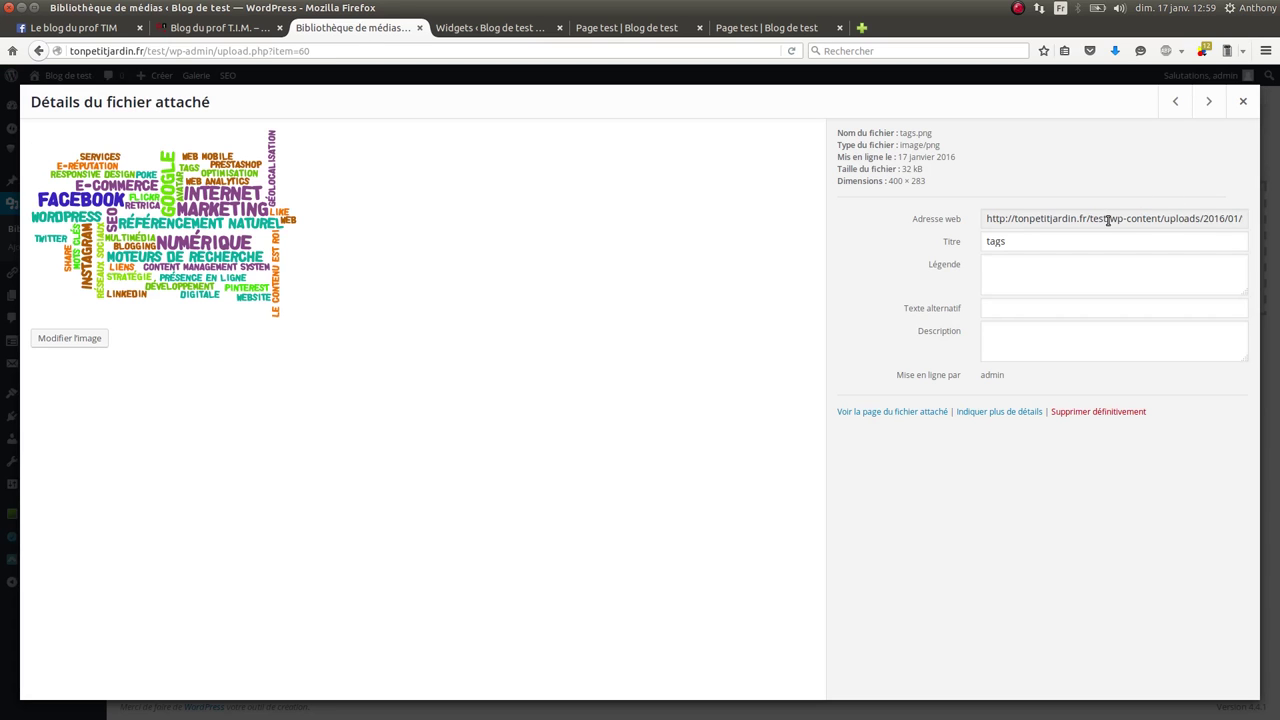
pyautogui.click(1006, 222)
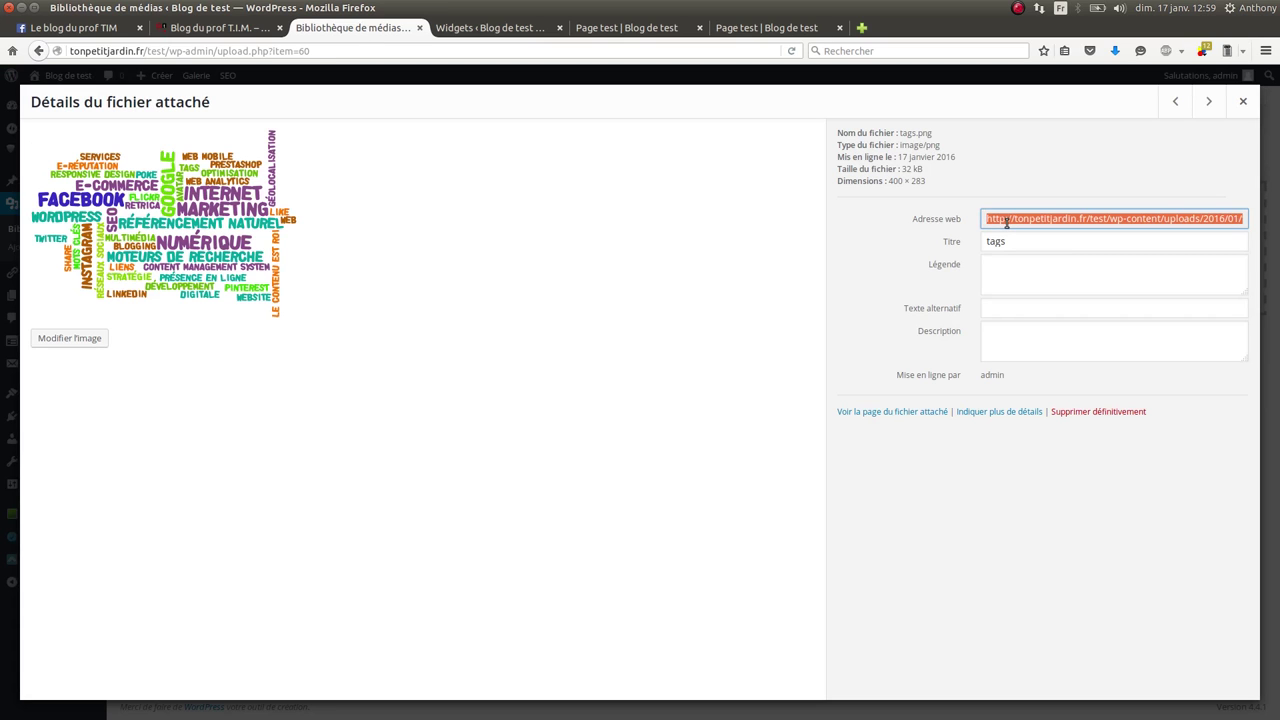
pyautogui.click(1245, 102)
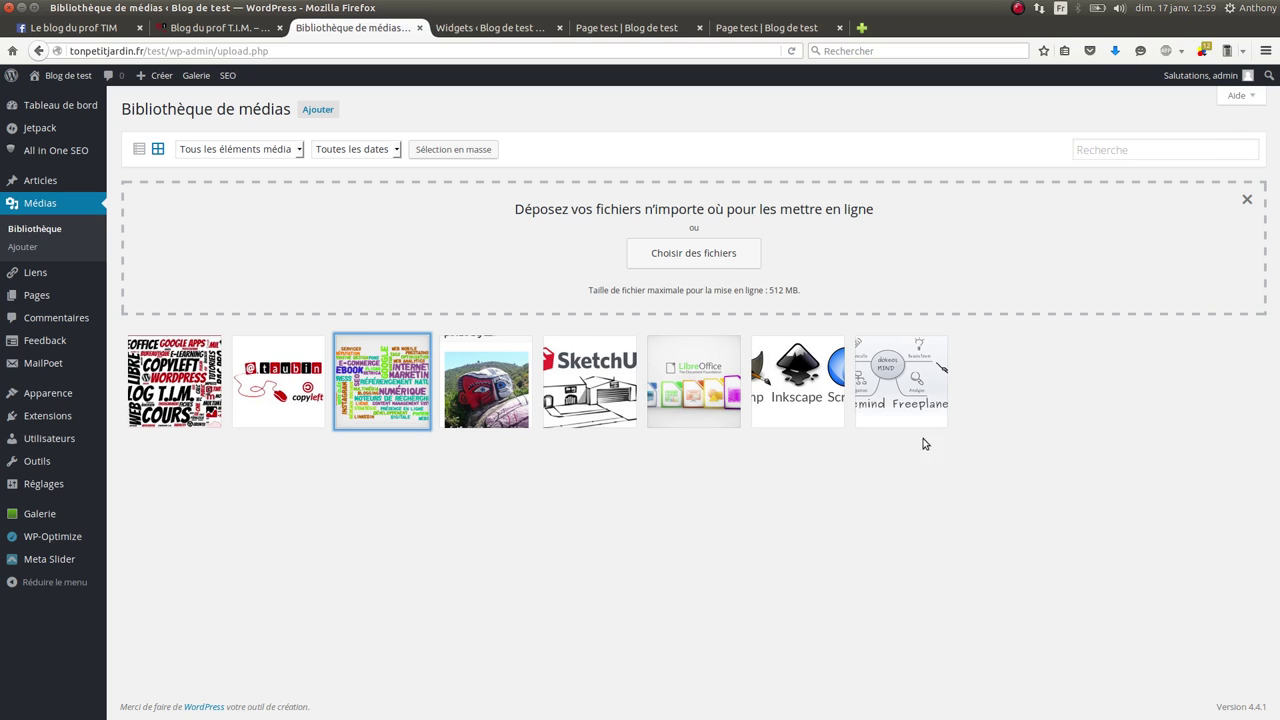
pyautogui.click(505, 30)
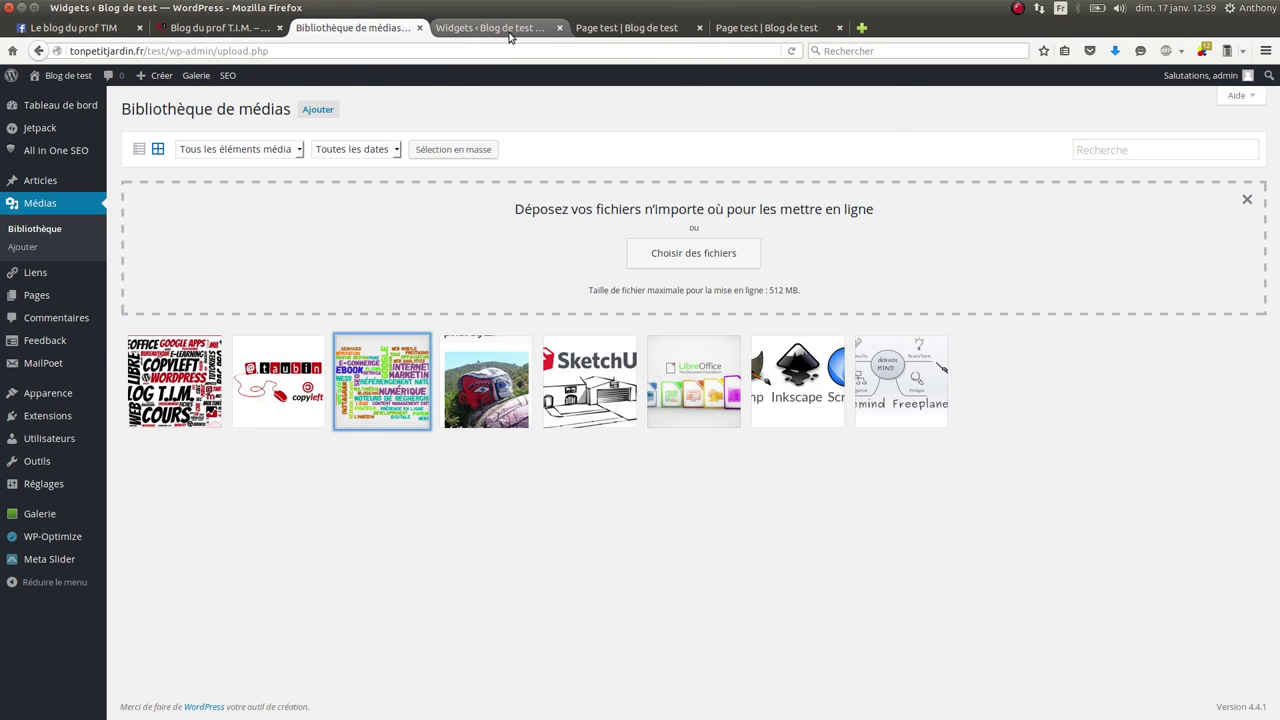
pyautogui.click(668, 374)
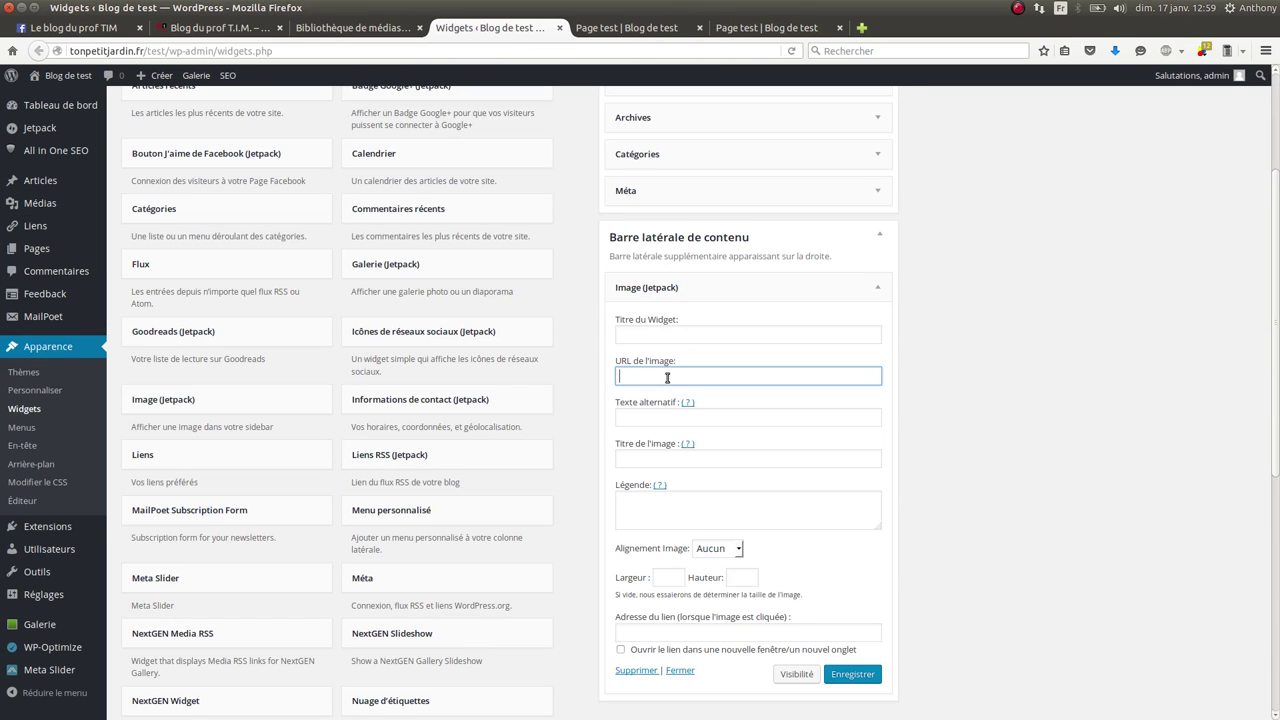
pyautogui.write('http://tonpetitjardin.fr/test/wp-content/uploads/2016/01/tags.png')
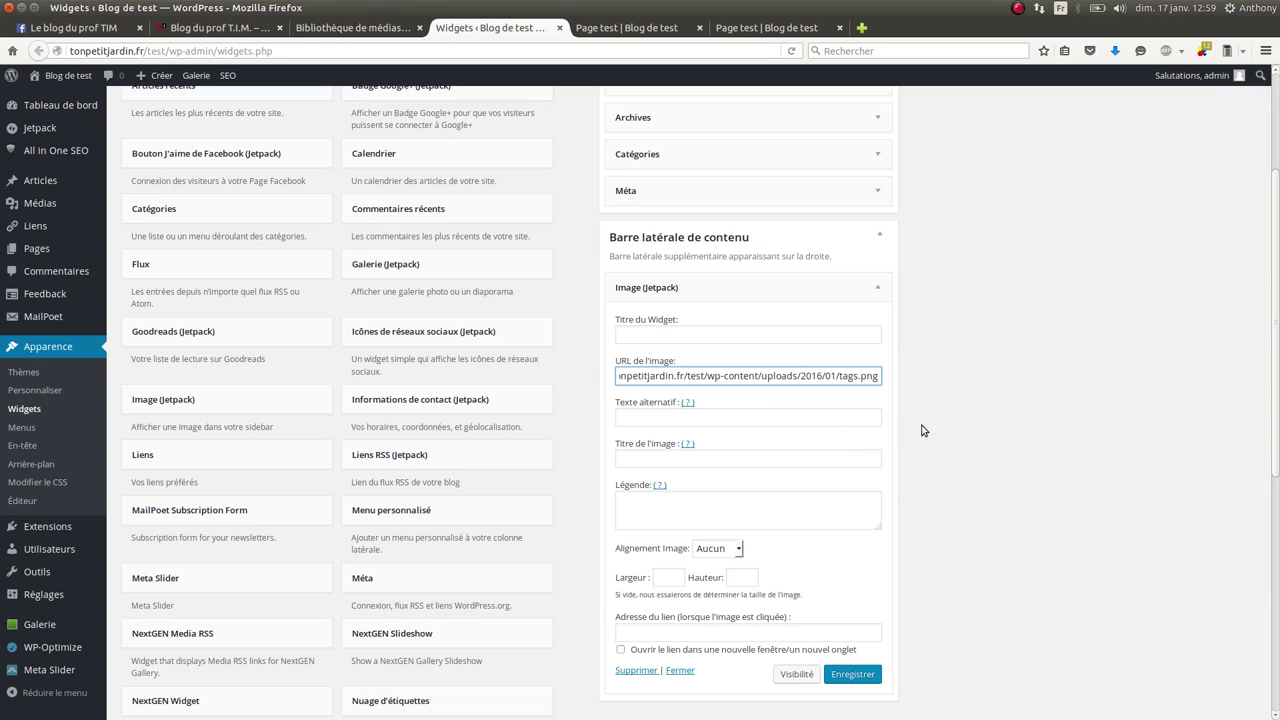
pyautogui.click(853, 674)
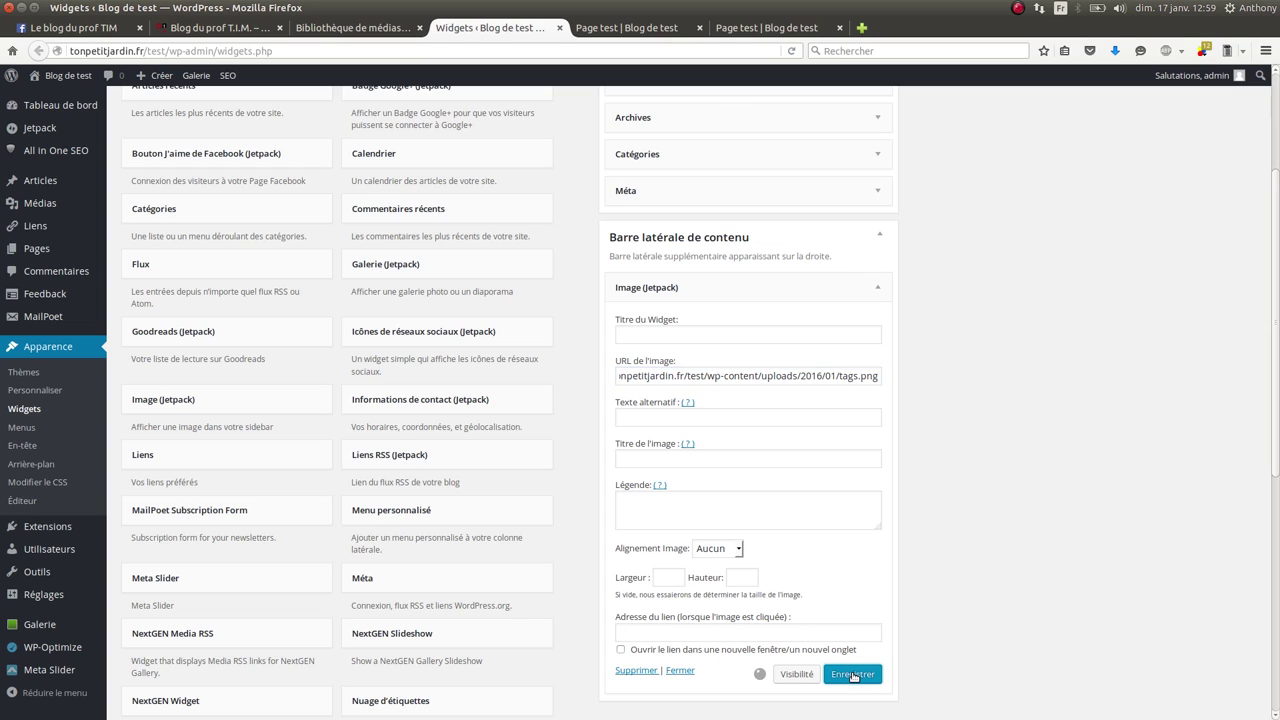
# Set the Image (Jetpack) widget's visibility to Afficher if Page est Page test
pyautogui.click(796, 674)
pyautogui.scroll(-3, 714, 568)
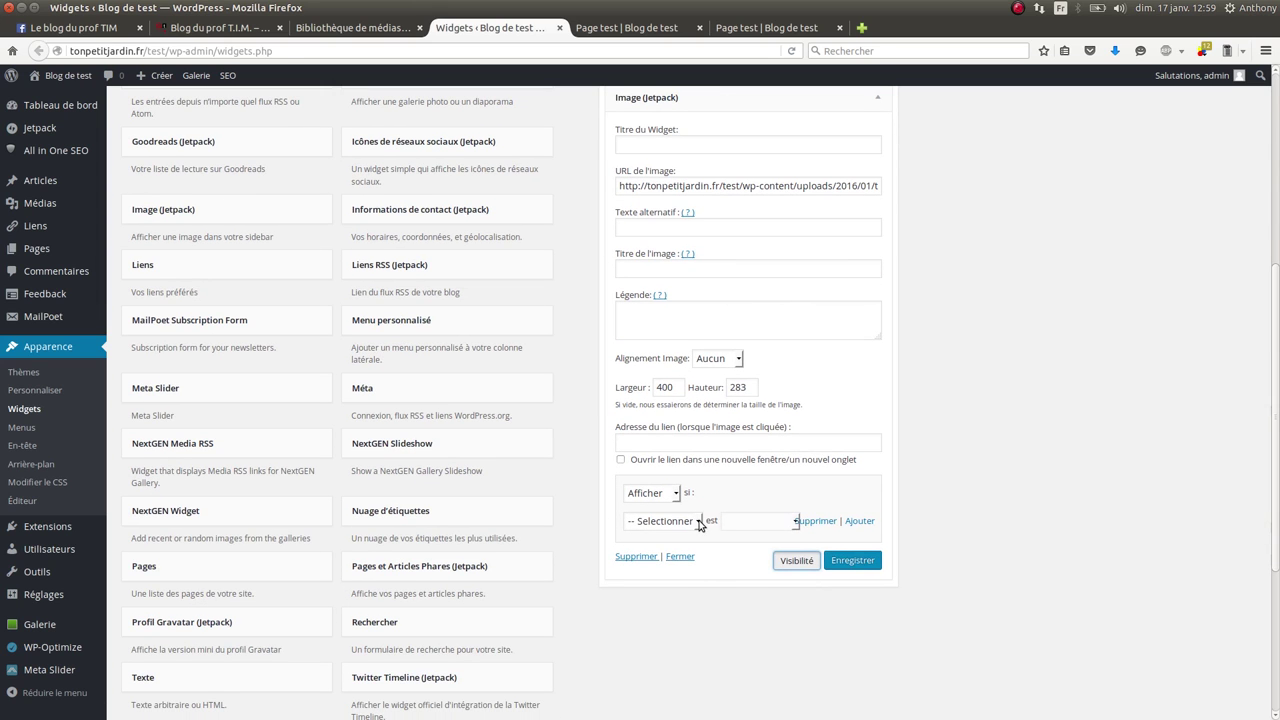
pyautogui.click(677, 494)
pyautogui.click(677, 494)
pyautogui.click(697, 521)
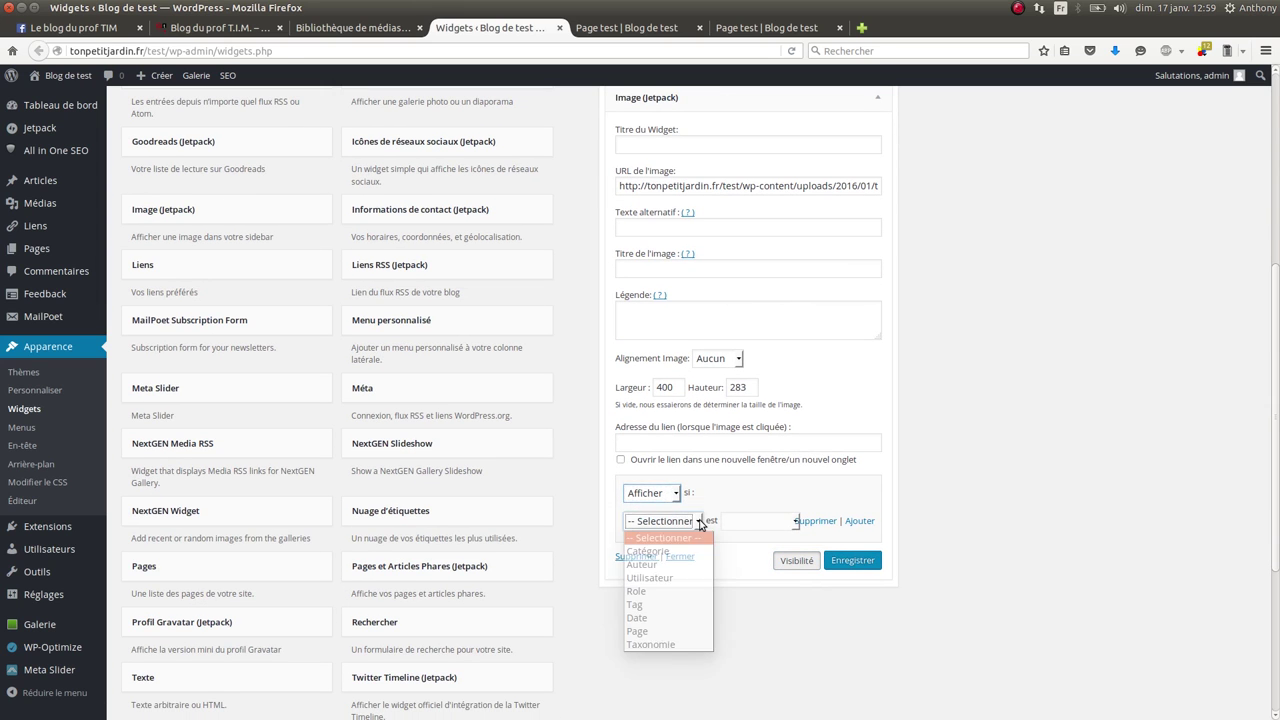
pyautogui.click(670, 631)
pyautogui.click(768, 521)
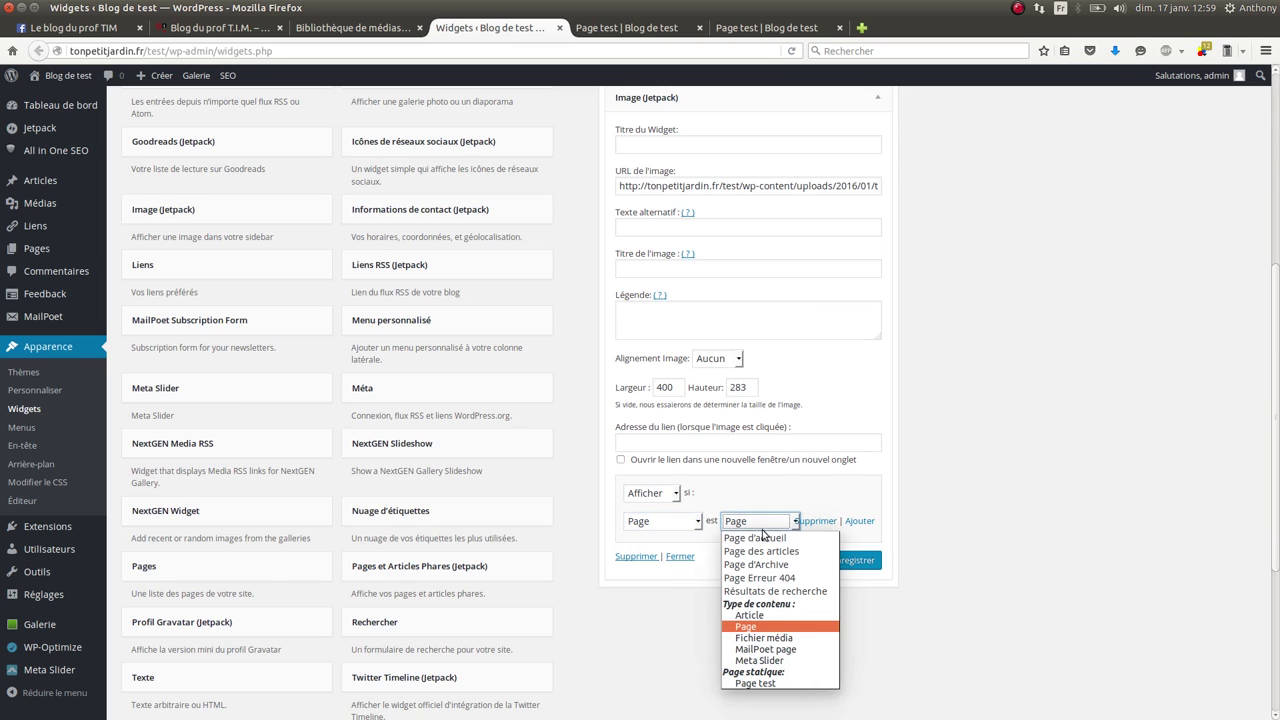
pyautogui.click(770, 684)
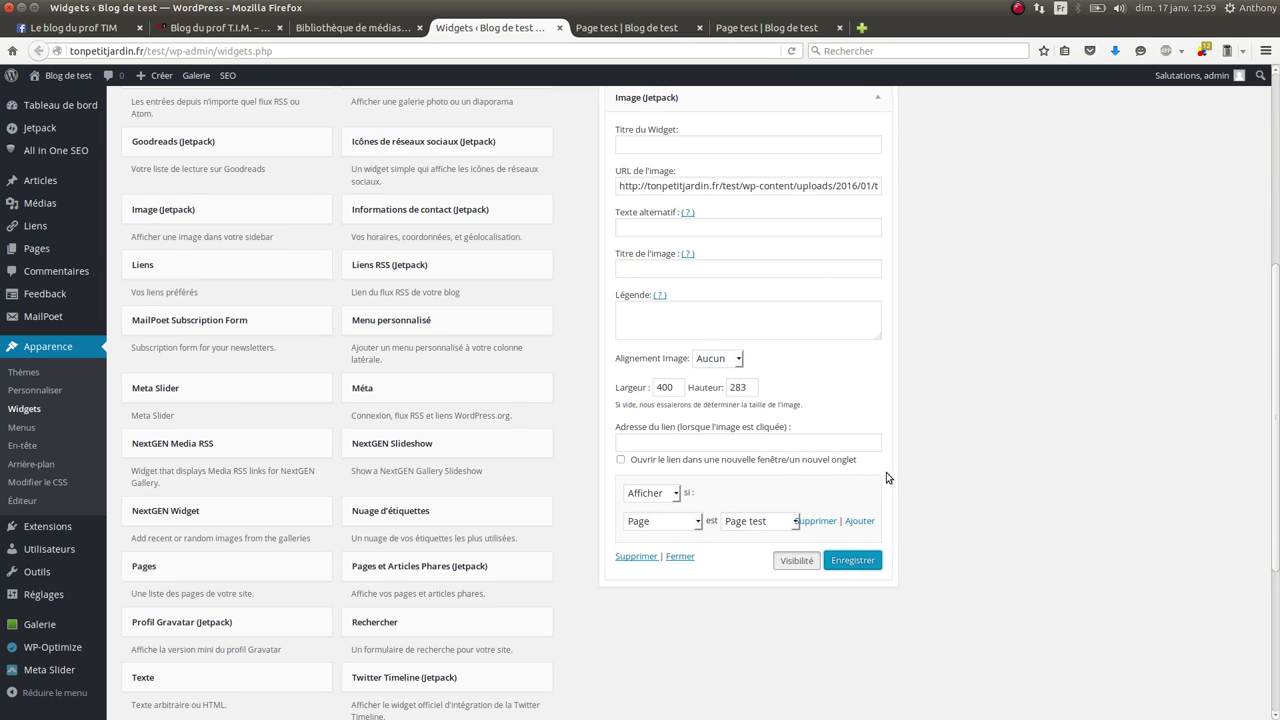
# Reload the published Page test and check the tags image in its content sidebar
pyautogui.click(761, 29)
pyautogui.click(790, 51)
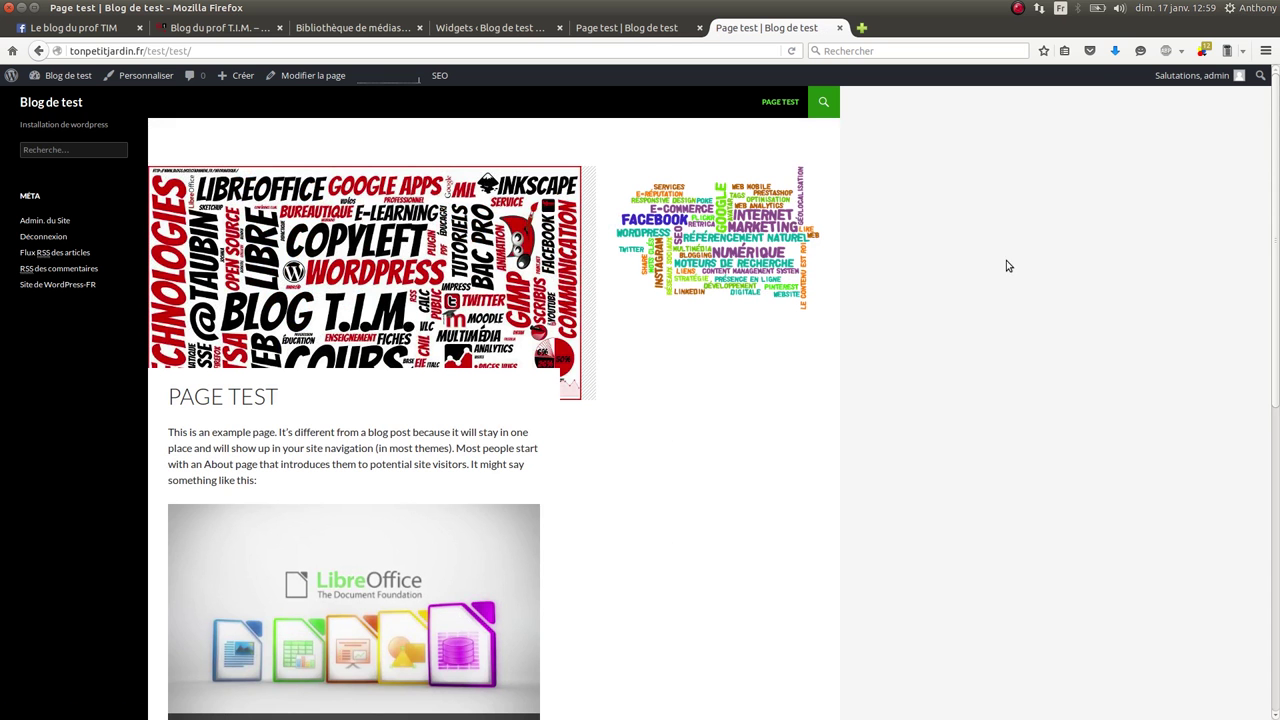
pyautogui.scroll(-4, 640, 306)
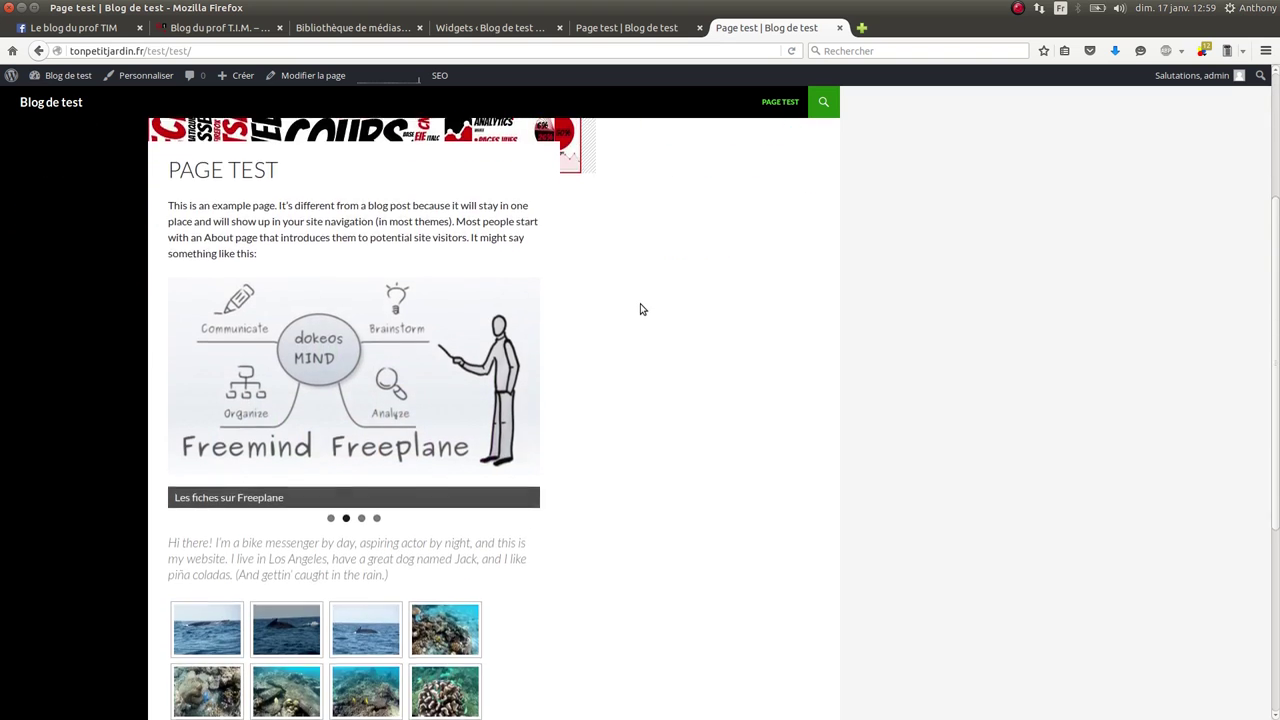
pyautogui.scroll(4, 809, 329)
pyautogui.scroll(1, 864, 330)
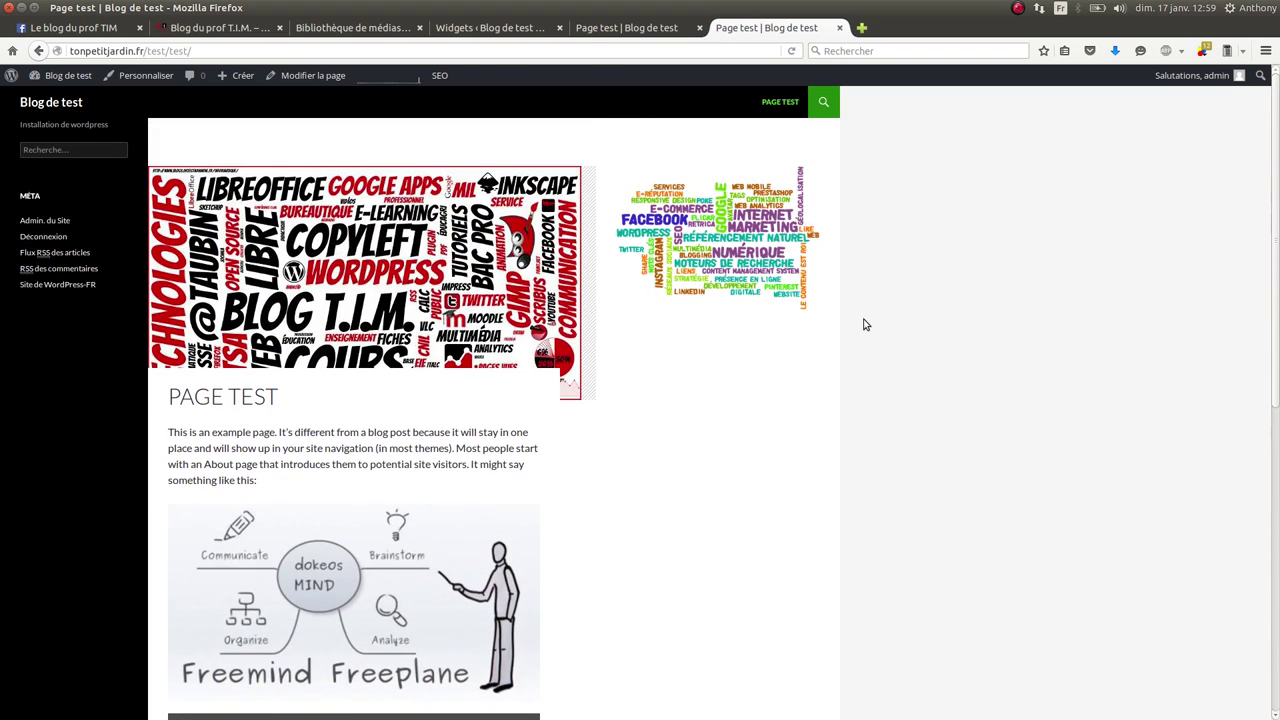
# Collapse the Image (Jetpack) widget, add a Galerie (Jetpack) widget below it in Barre latérale de contenu, and open its image selection
pyautogui.click(501, 37)
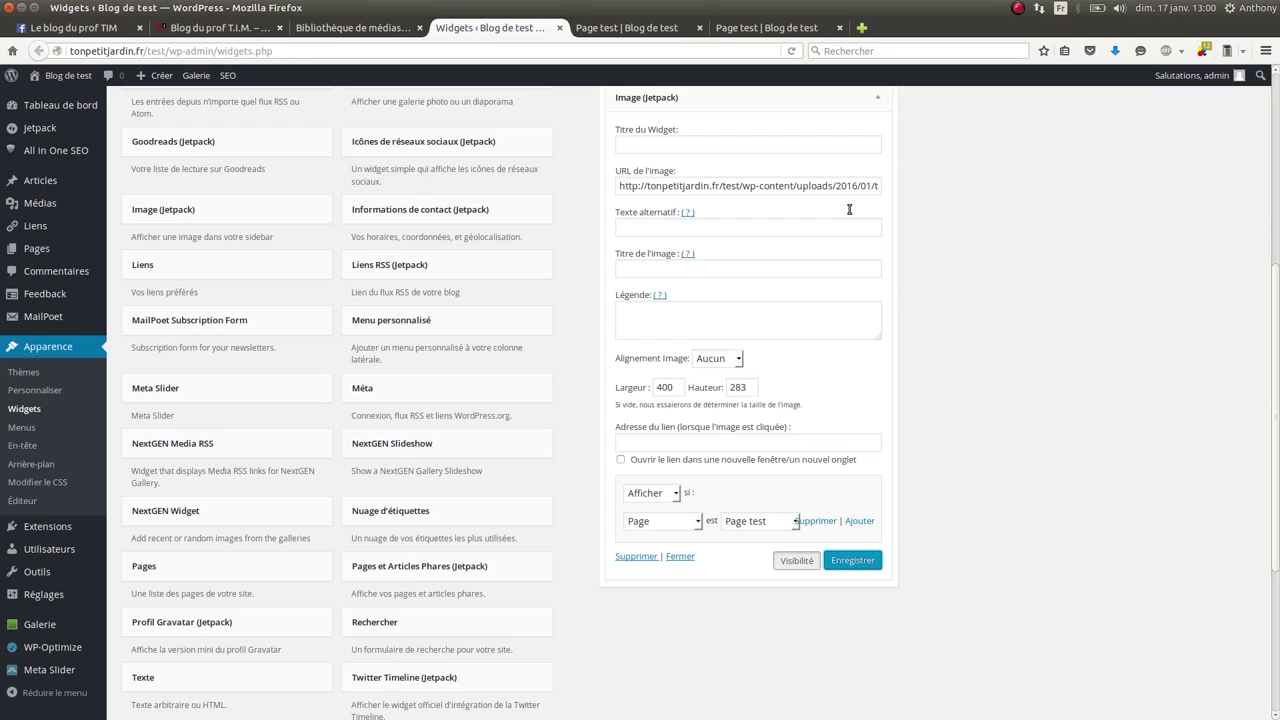
pyautogui.click(877, 97)
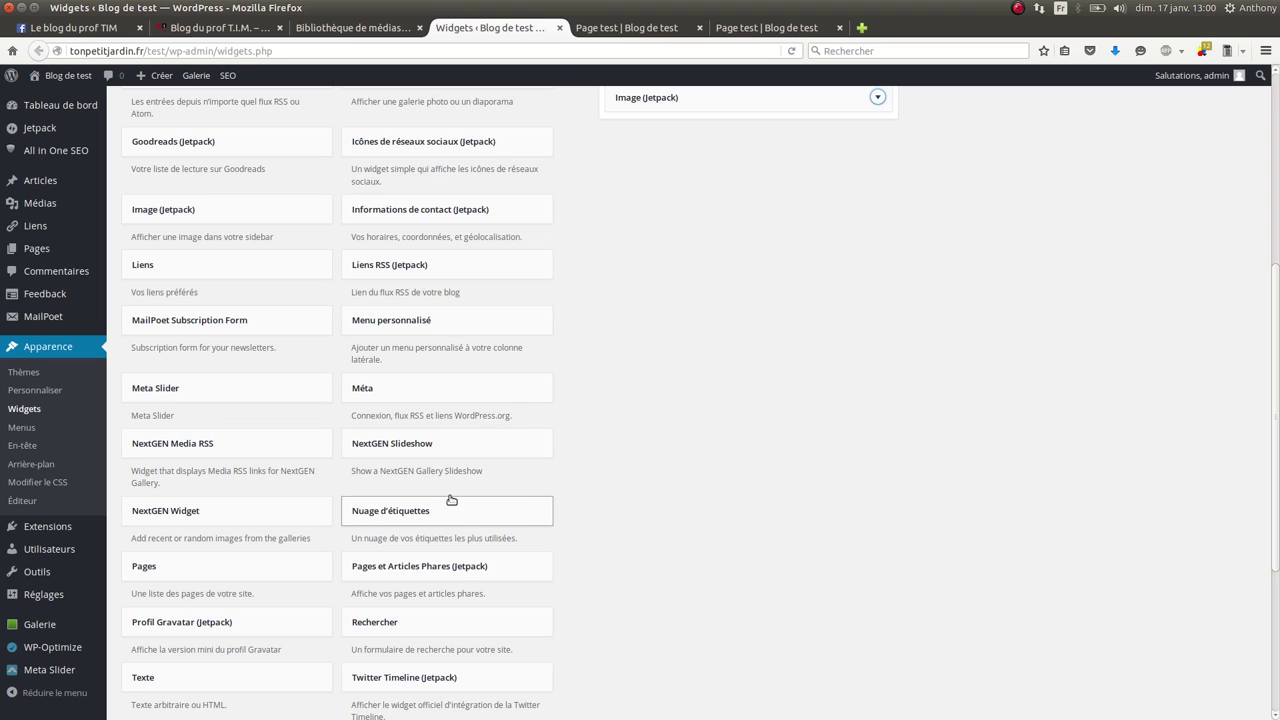
pyautogui.scroll(-3, 430, 475)
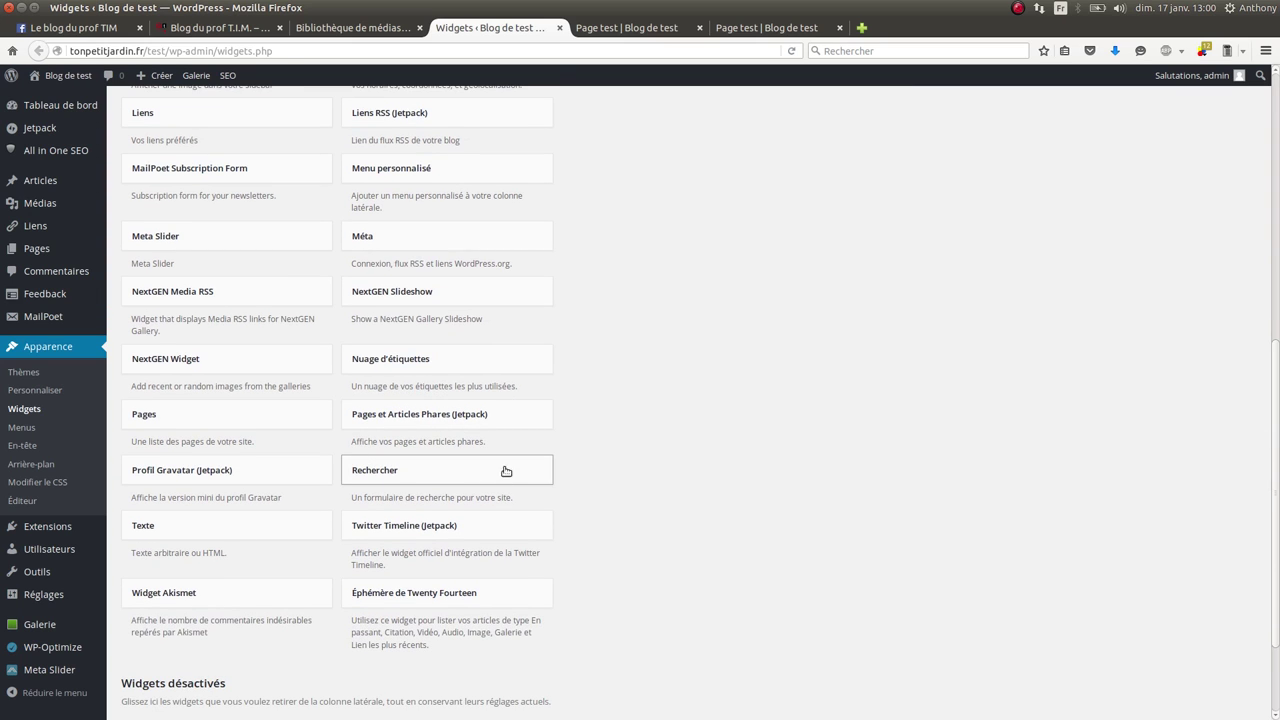
pyautogui.scroll(5, 498, 459)
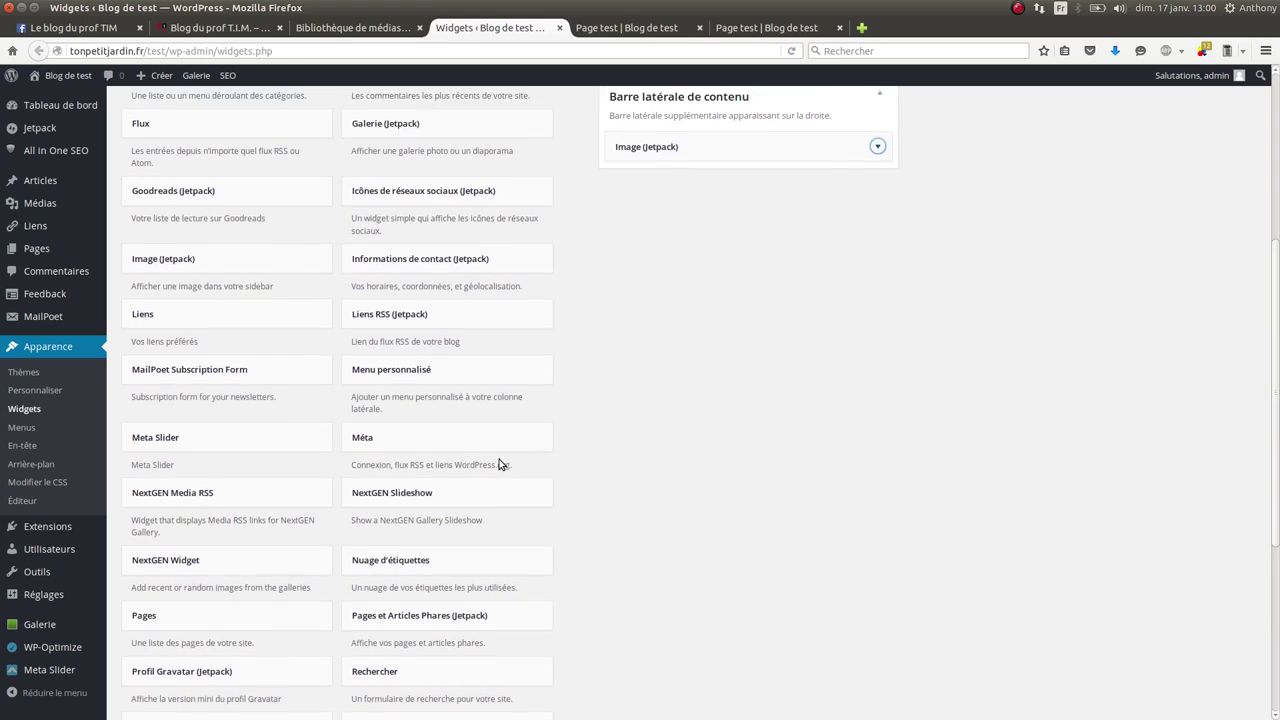
pyautogui.scroll(1, 430, 330)
pyautogui.moveTo(383, 267); pyautogui.dragTo(678, 323)
pyautogui.click(672, 420)
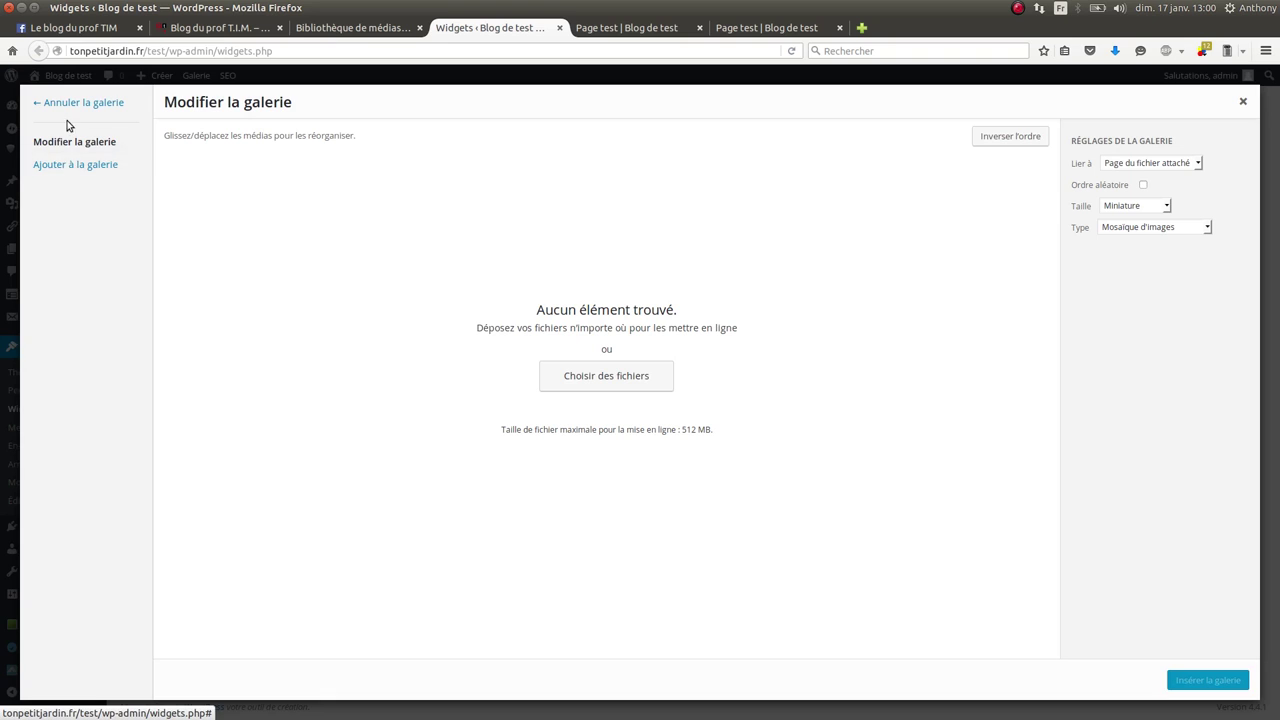
# Add informatique.jpg, the Pixabay photo, taubin2.jpg and SketchUp.jpg from the media library to the gallery
pyautogui.click(70, 166)
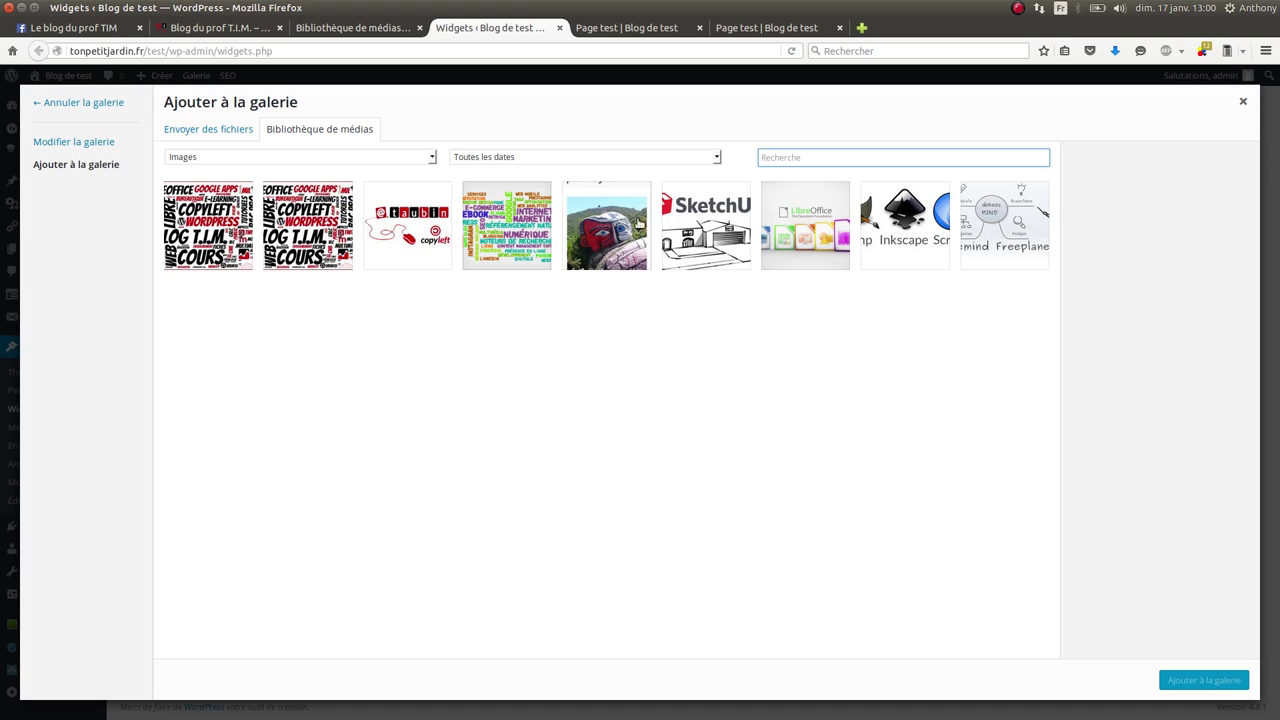
pyautogui.click(284, 237)
pyautogui.click(580, 222)
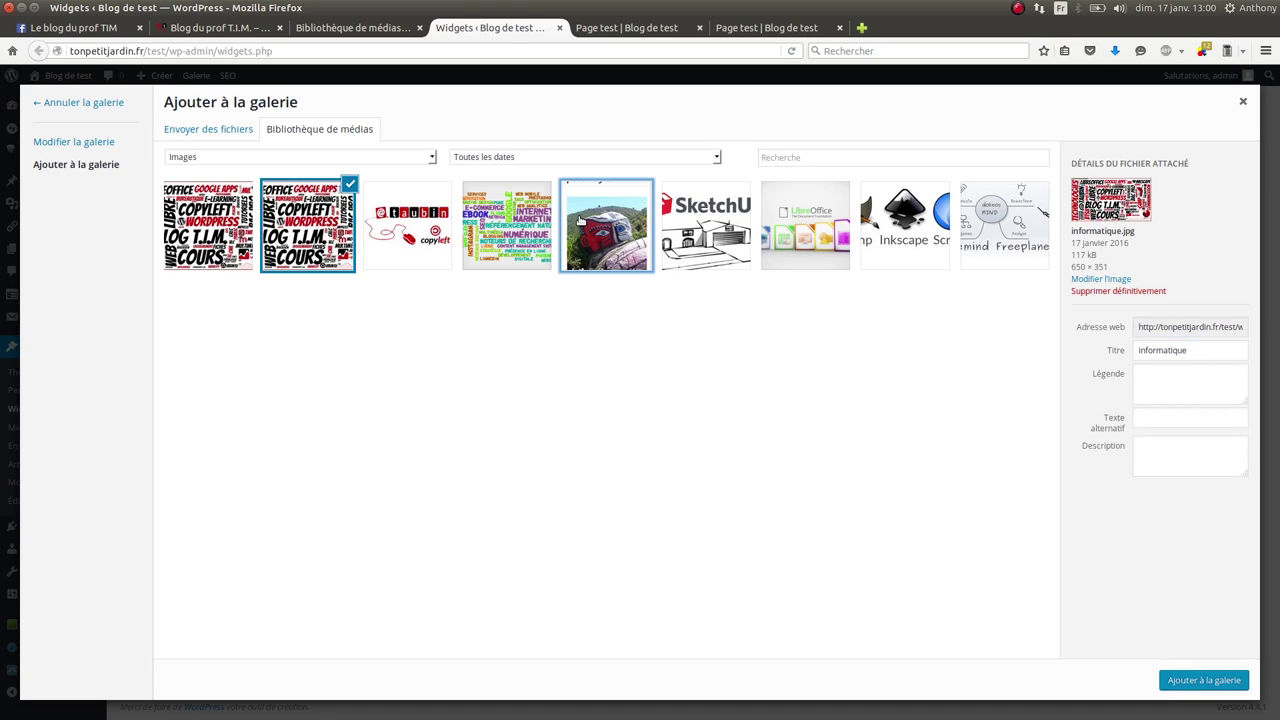
pyautogui.click(413, 240)
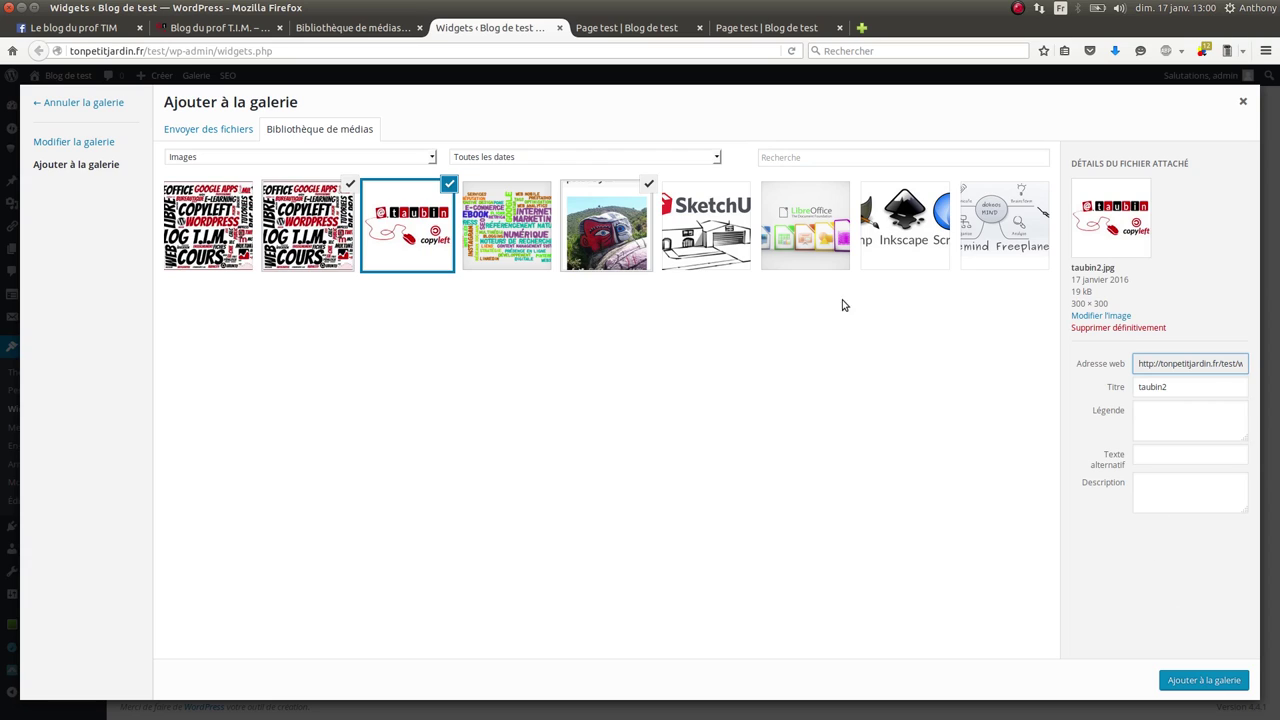
pyautogui.click(737, 224)
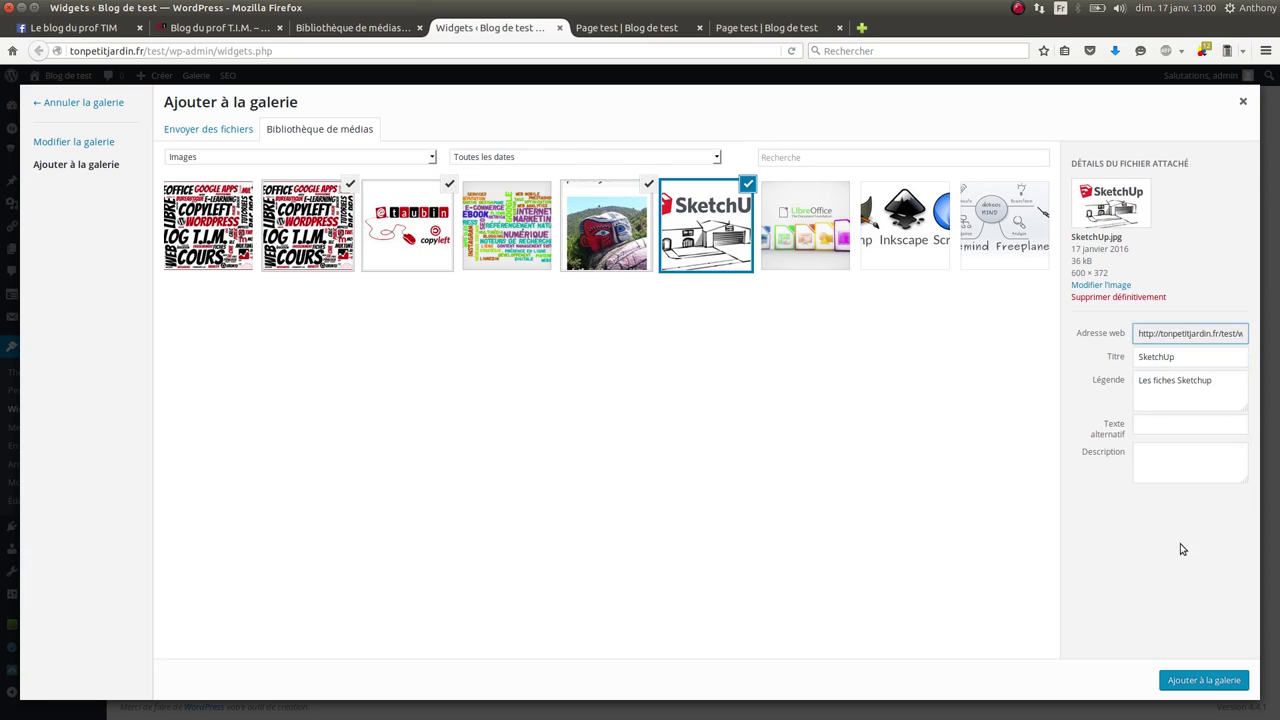
pyautogui.click(1187, 683)
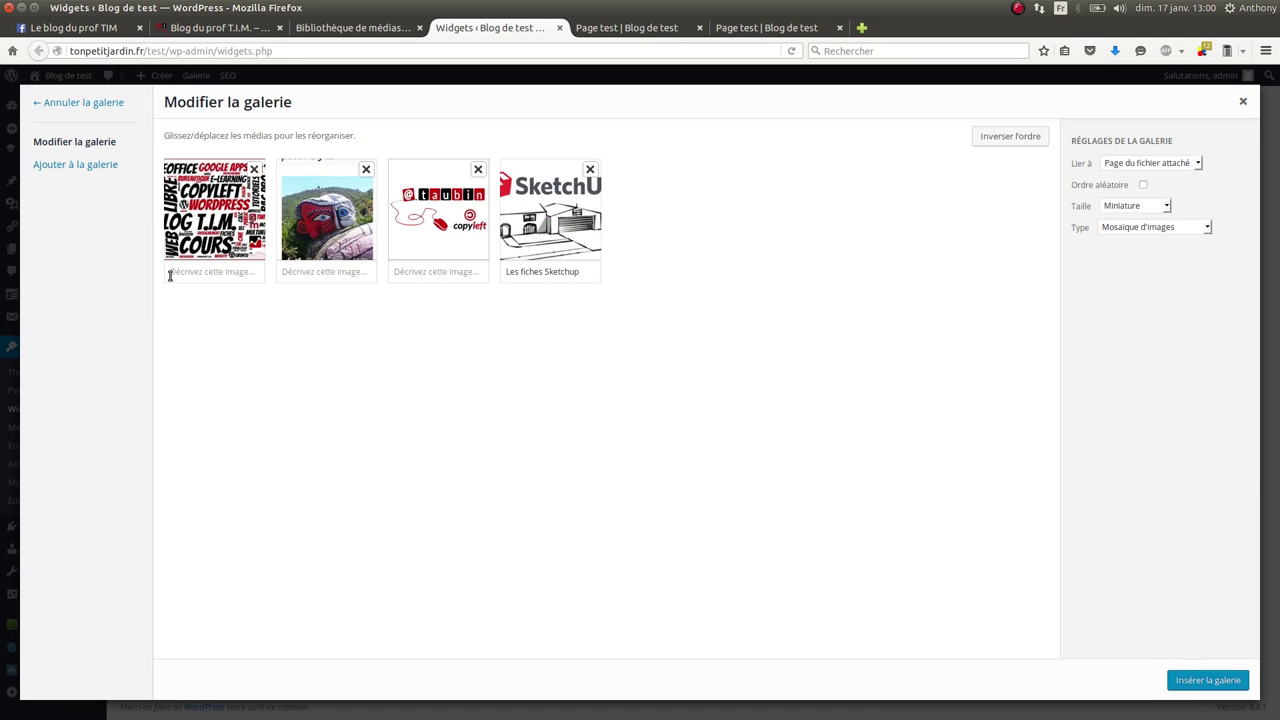
# Caption the gallery's taubin2 image "Logo", the photo "Pixabay" and the word cloud "Image à la une"
pyautogui.click(428, 270)
pyautogui.write('Logo')
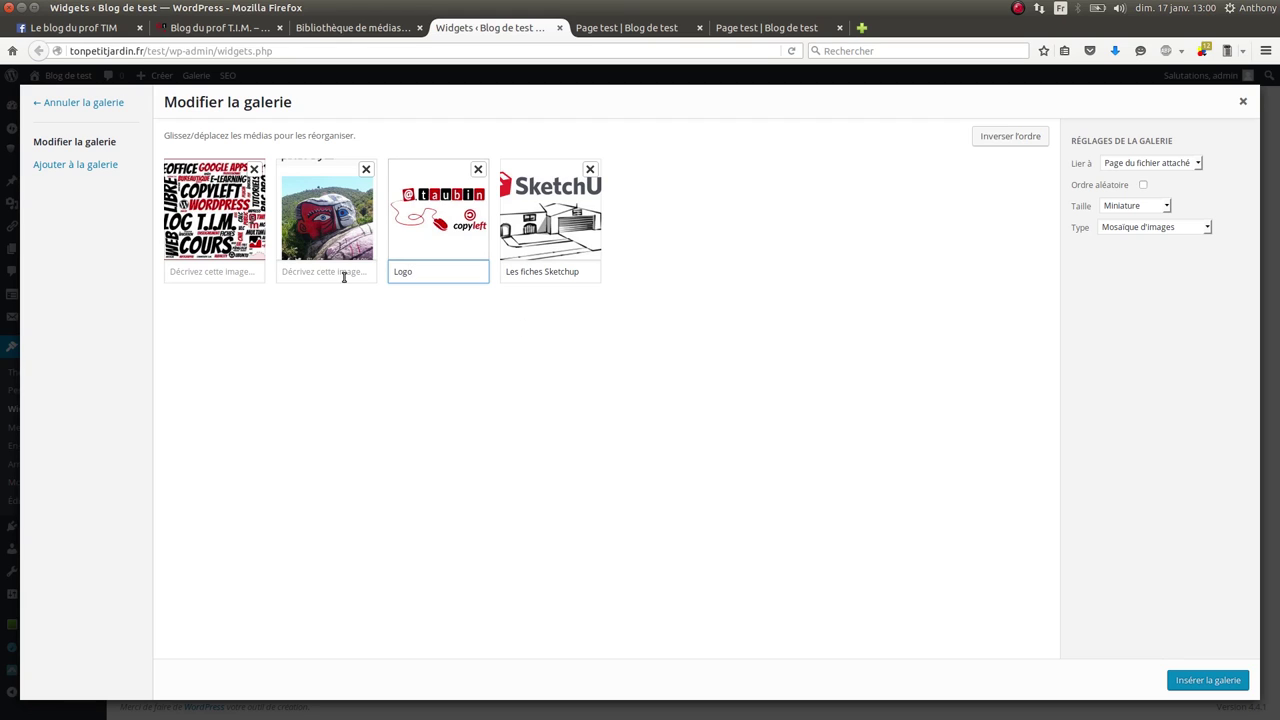
pyautogui.click(349, 272)
pyautogui.write('Pl')
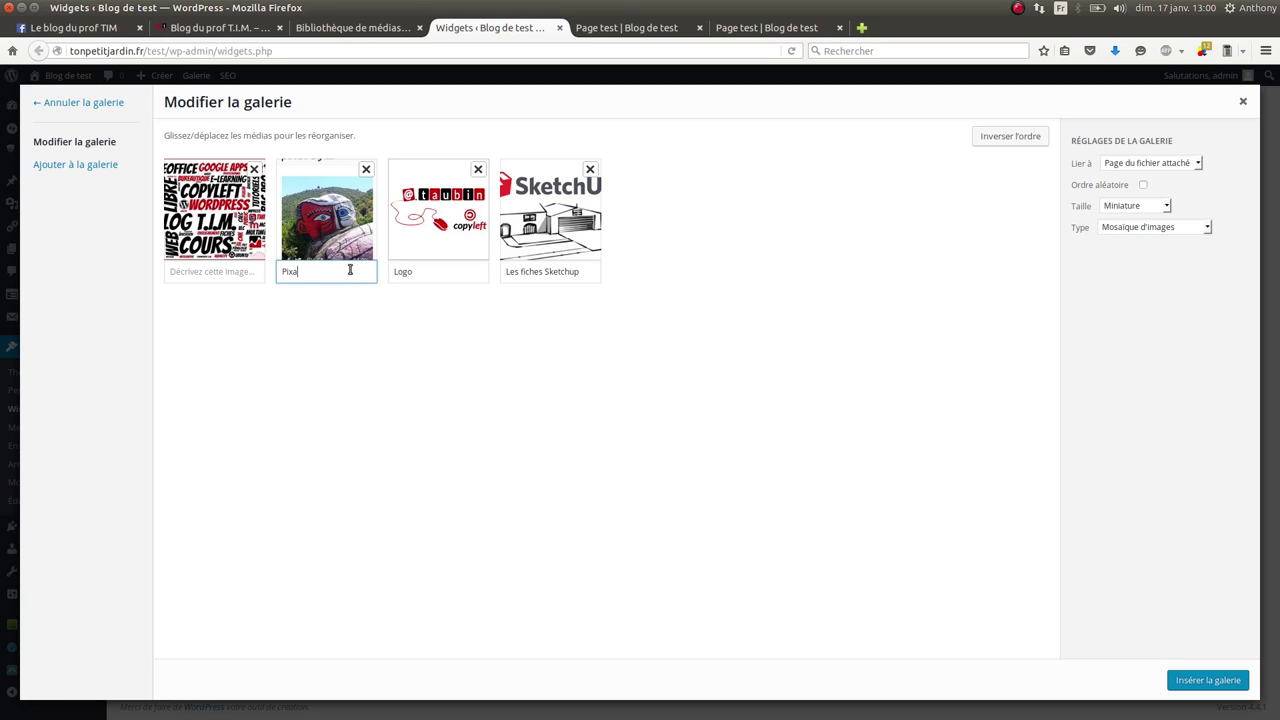
pyautogui.click(198, 273)
pyautogui.write('Image à la une')
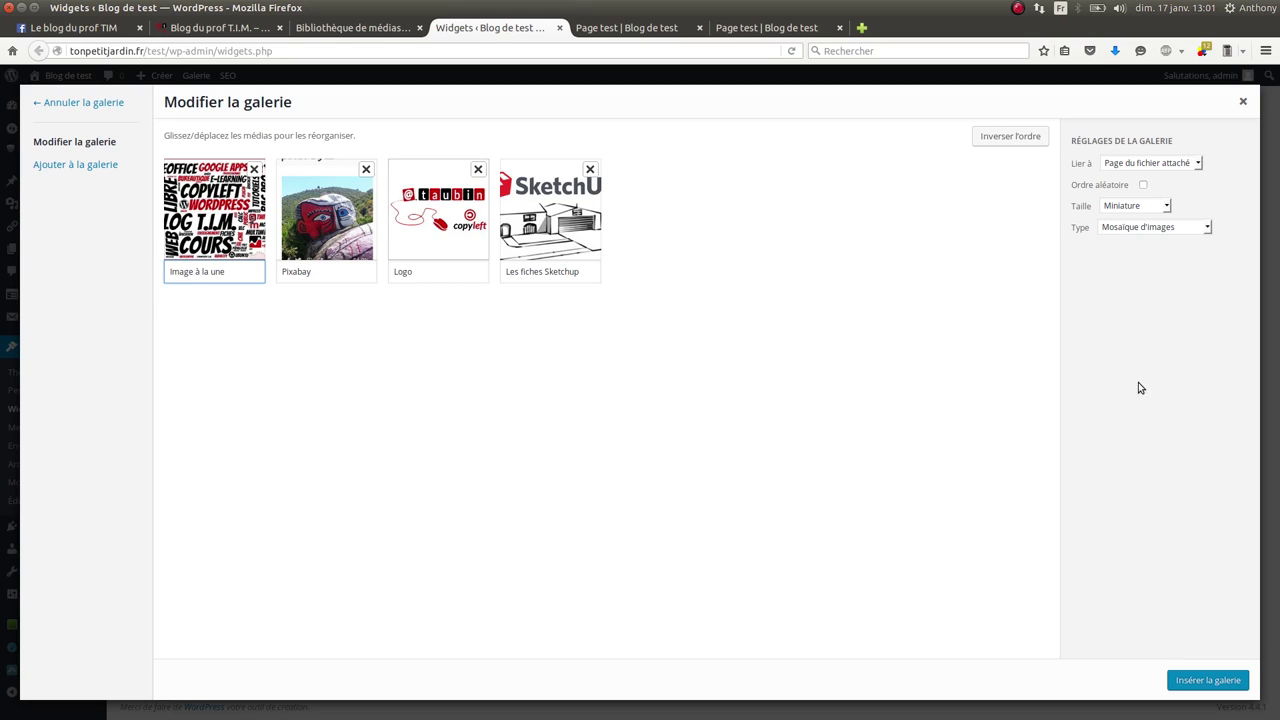
# Set the gallery type to Mosaïque d'images carrées and insert the gallery into the widget
pyautogui.click(1152, 231)
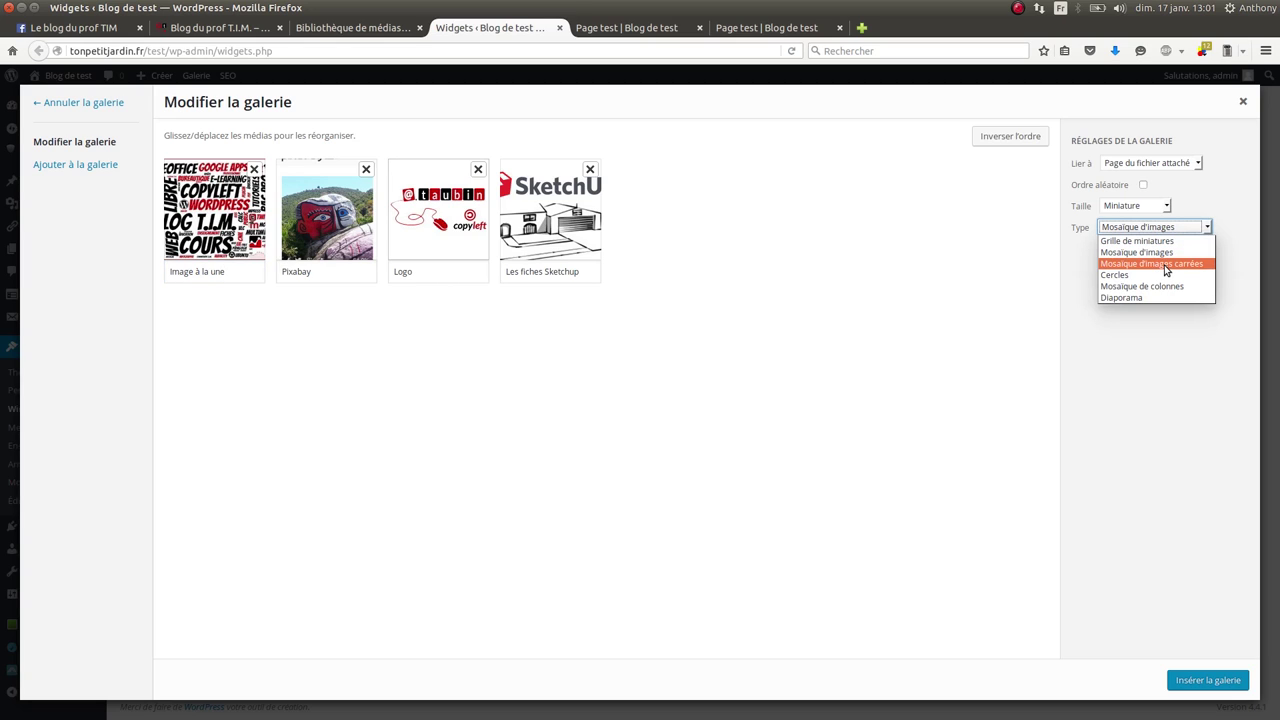
pyautogui.click(1165, 265)
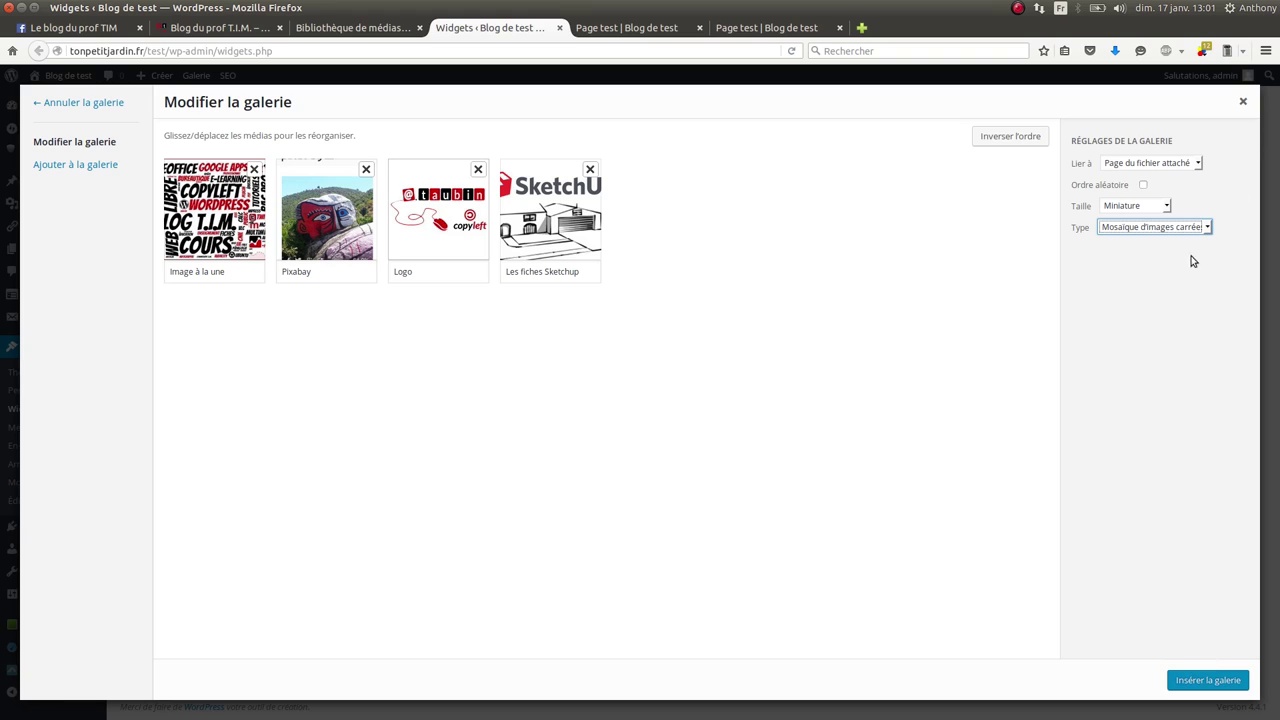
pyautogui.click(1209, 229)
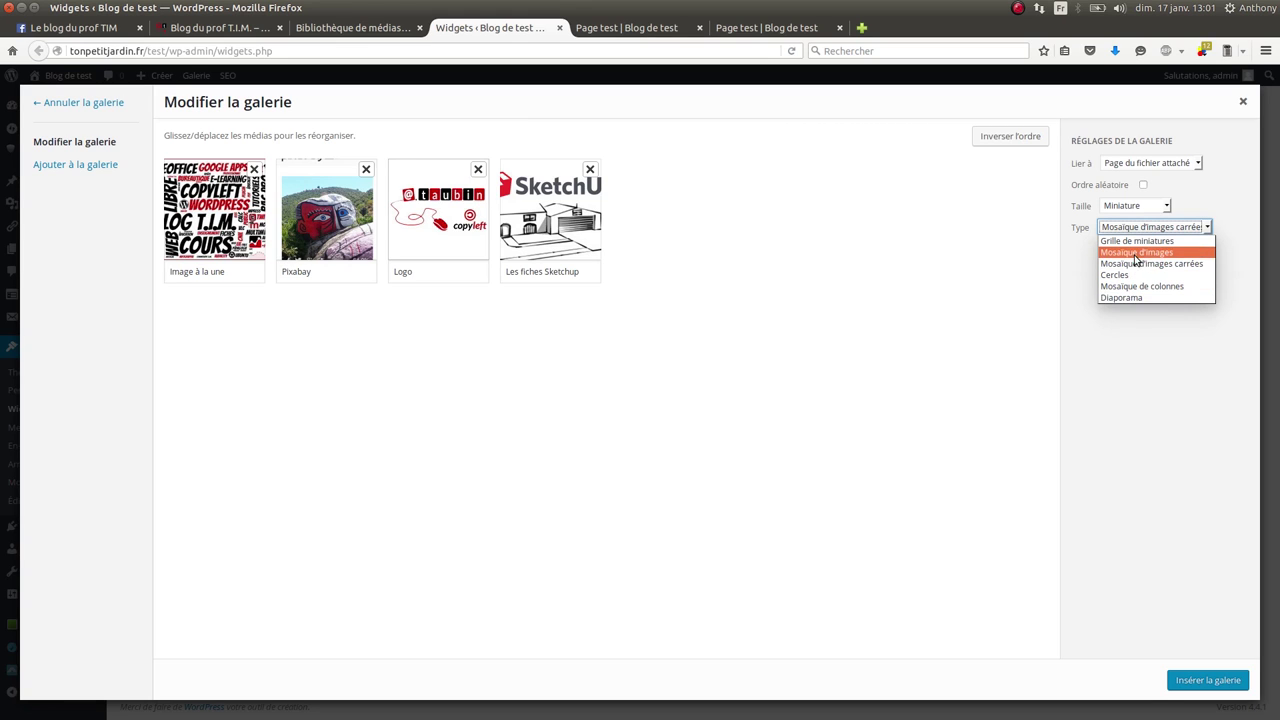
pyautogui.click(1180, 680)
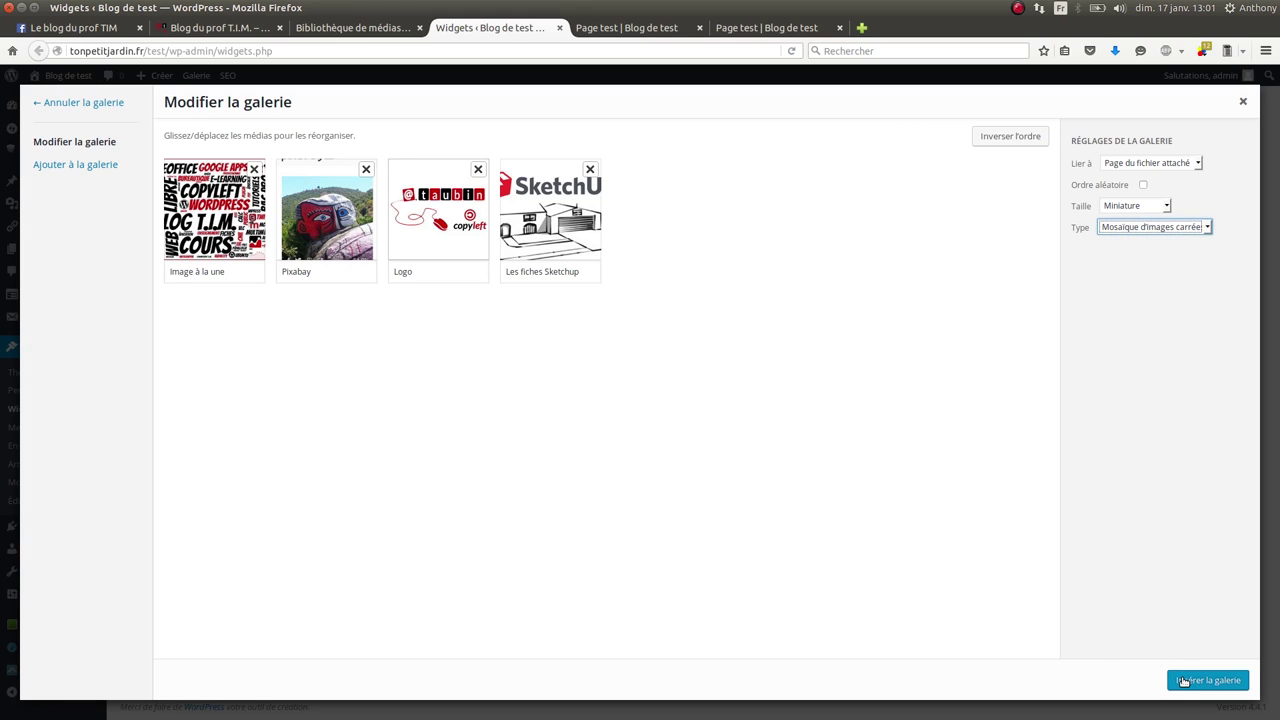
pyautogui.click(1200, 680)
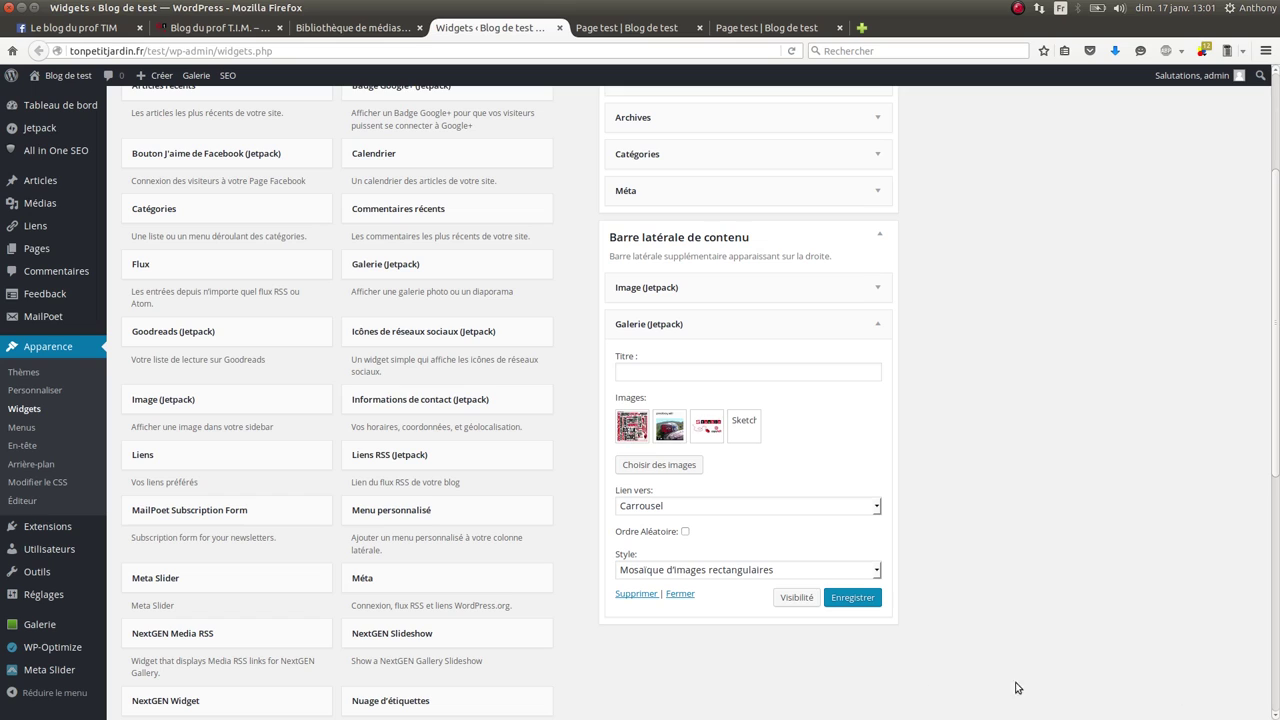
# Keep the Galerie (Jetpack) widget's link target on Carrousel and set its style to Mosaïque d'images carrées
pyautogui.click(762, 508)
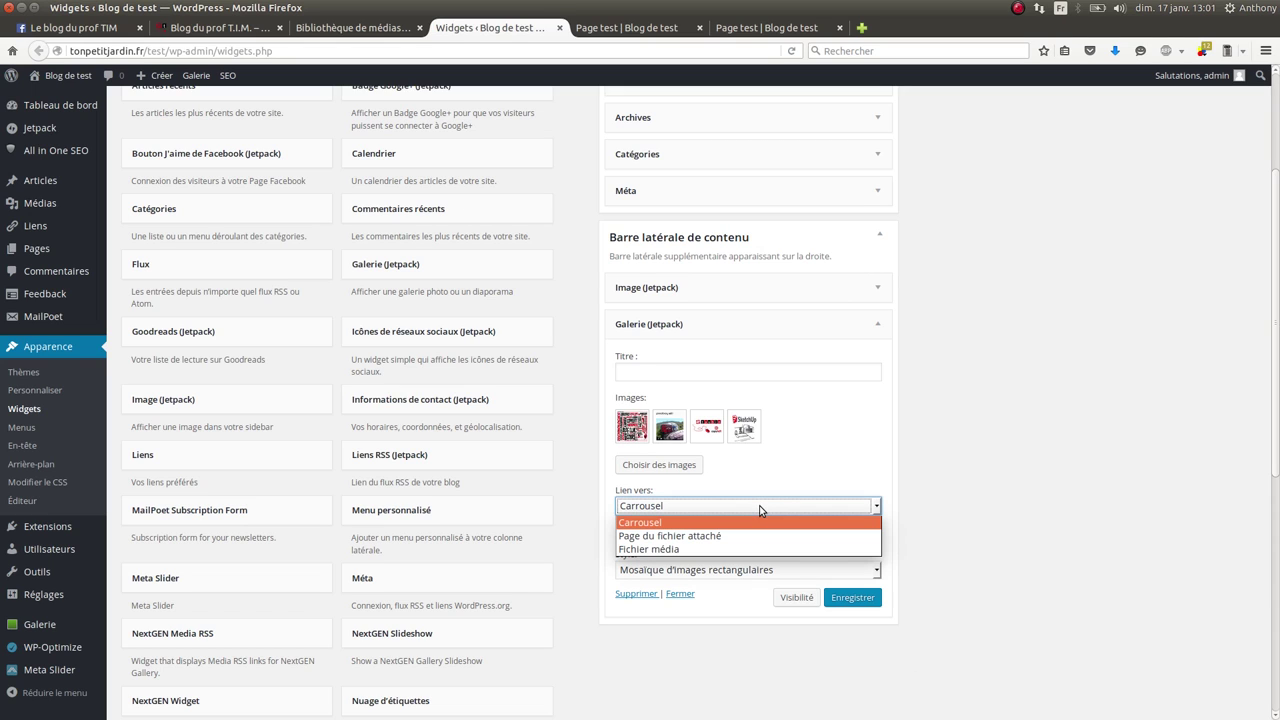
pyautogui.click(760, 510)
pyautogui.click(737, 570)
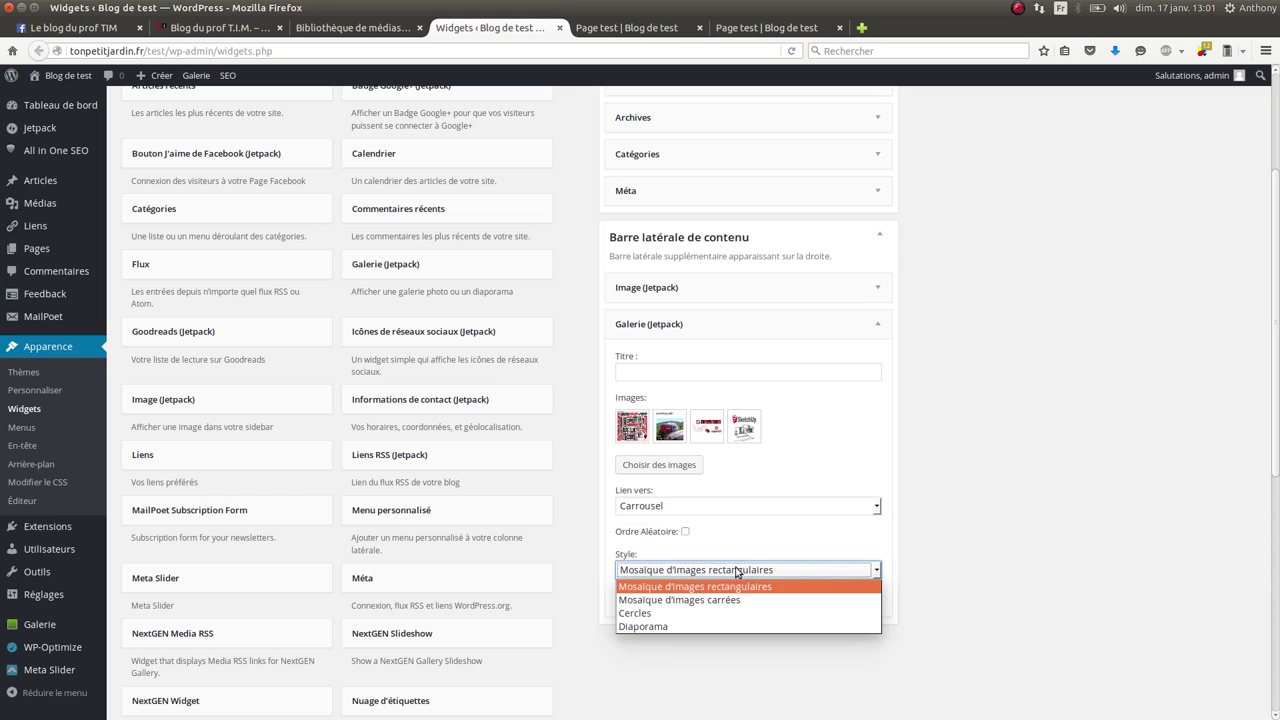
pyautogui.click(722, 598)
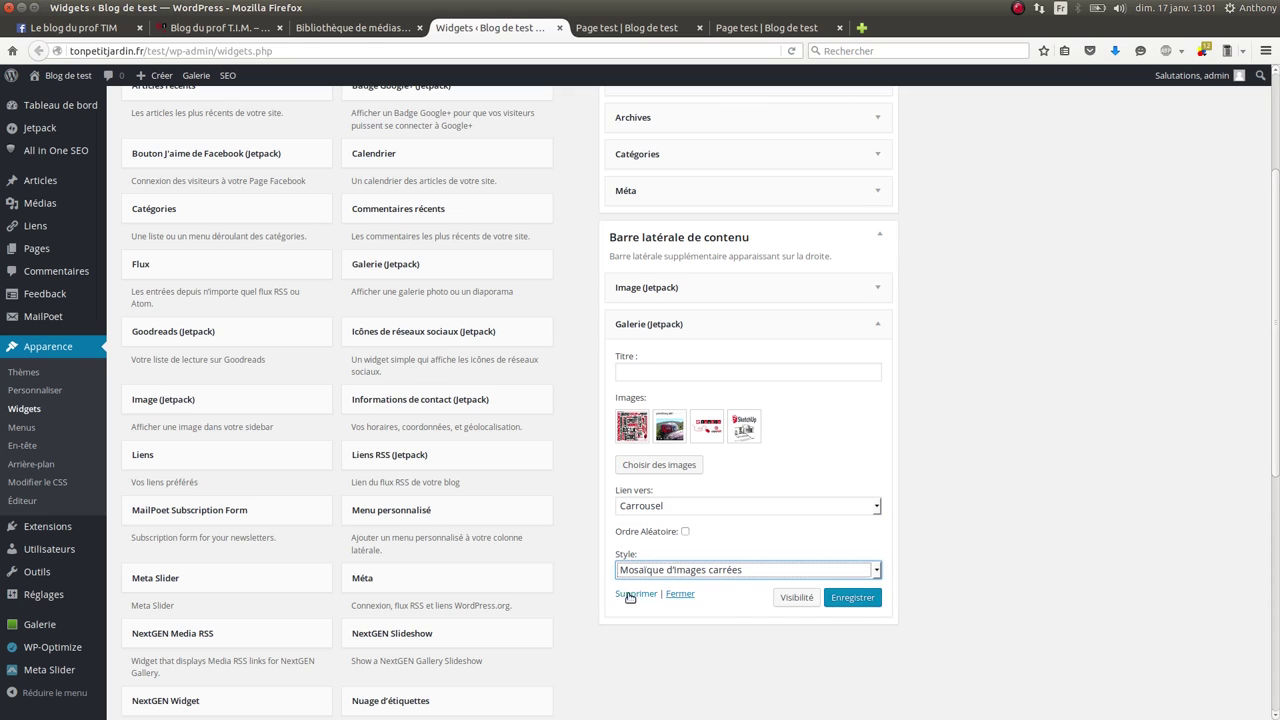
# Set the Galerie (Jetpack) widget's visibility to Afficher if Page est Page test, and save the widget
pyautogui.click(797, 597)
pyautogui.click(652, 607)
pyautogui.click(703, 616)
pyautogui.click(660, 634)
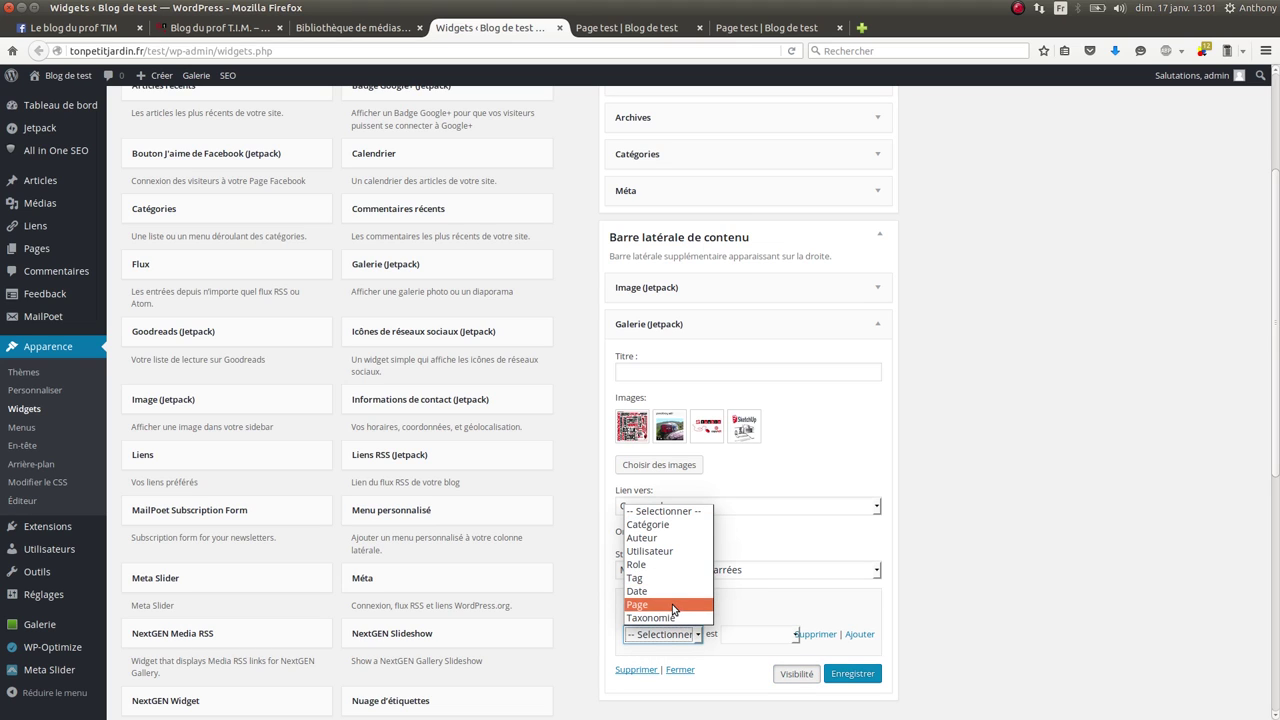
pyautogui.click(673, 605)
pyautogui.click(765, 636)
pyautogui.click(780, 624)
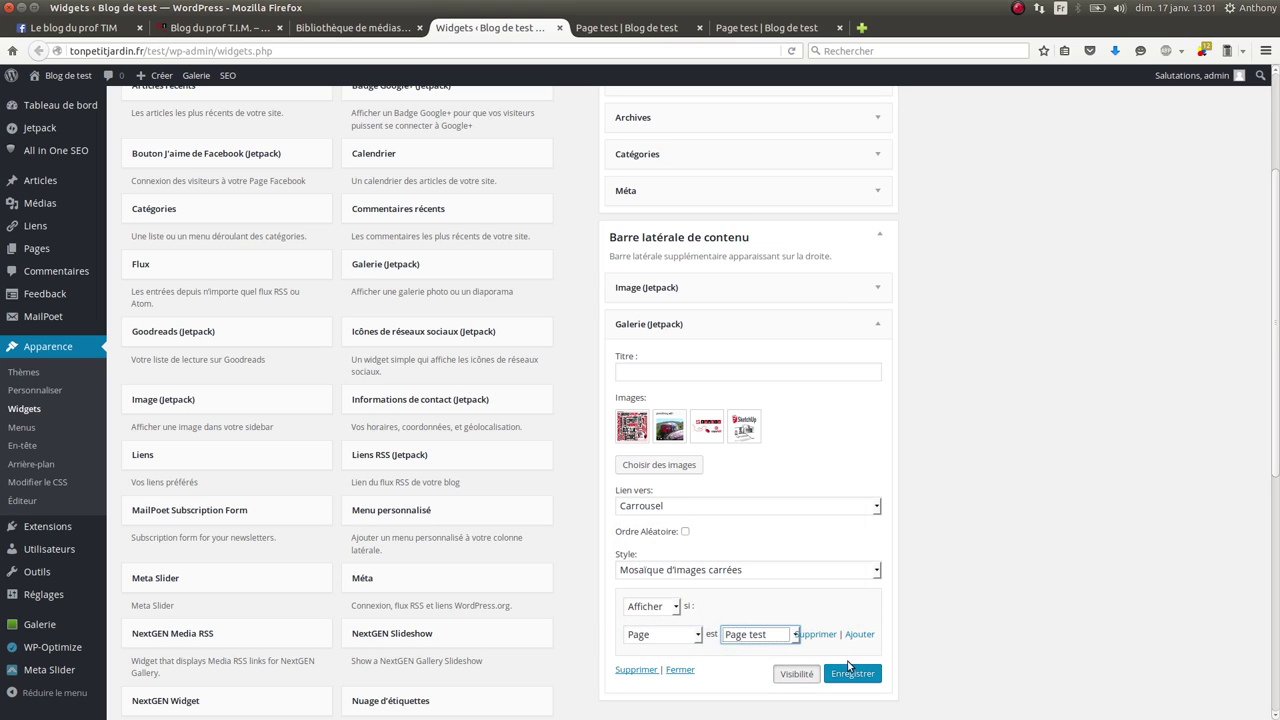
pyautogui.click(871, 675)
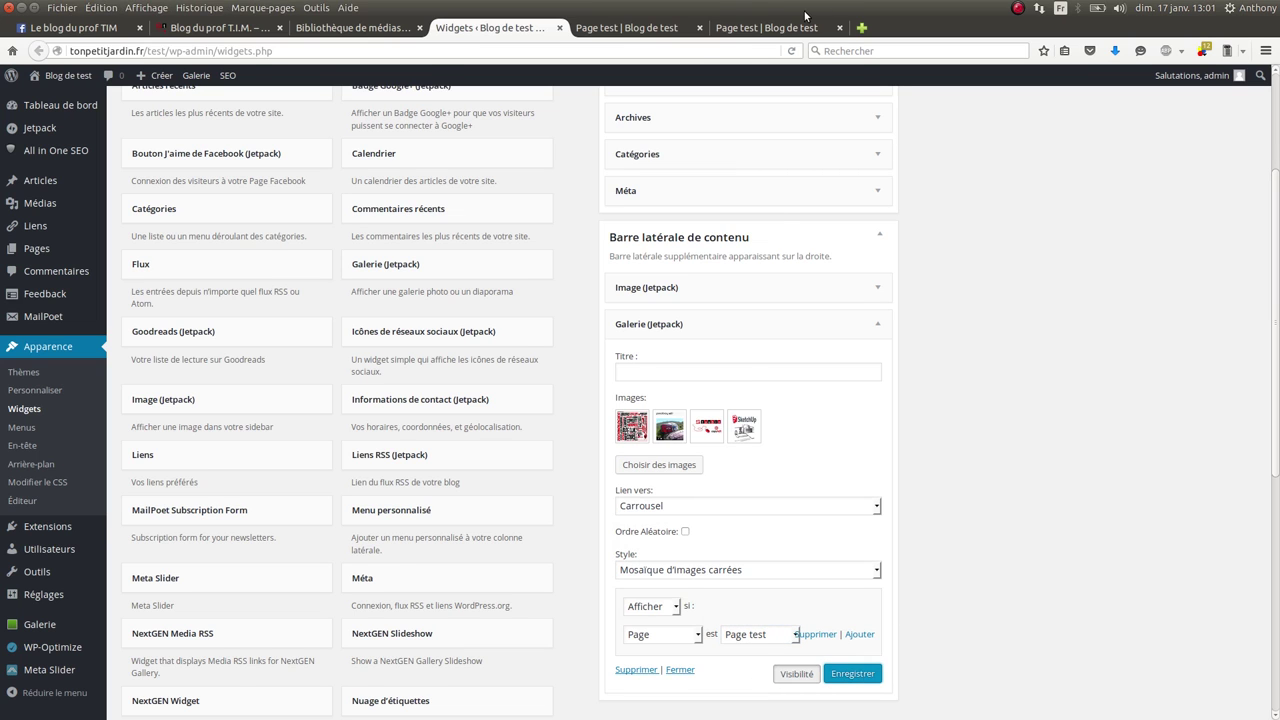
# Reload the published Page test, browse the sidebar gallery's images in the carousel, and close it
pyautogui.click(779, 28)
pyautogui.click(791, 51)
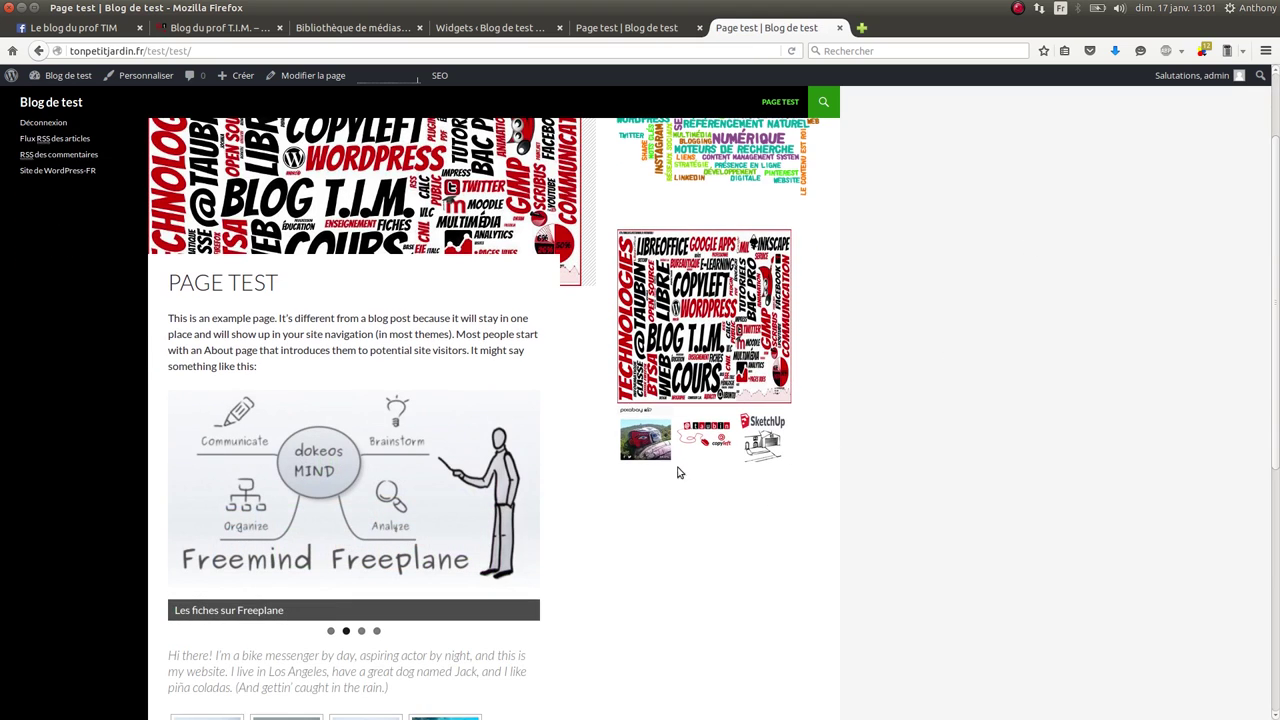
pyautogui.click(710, 306)
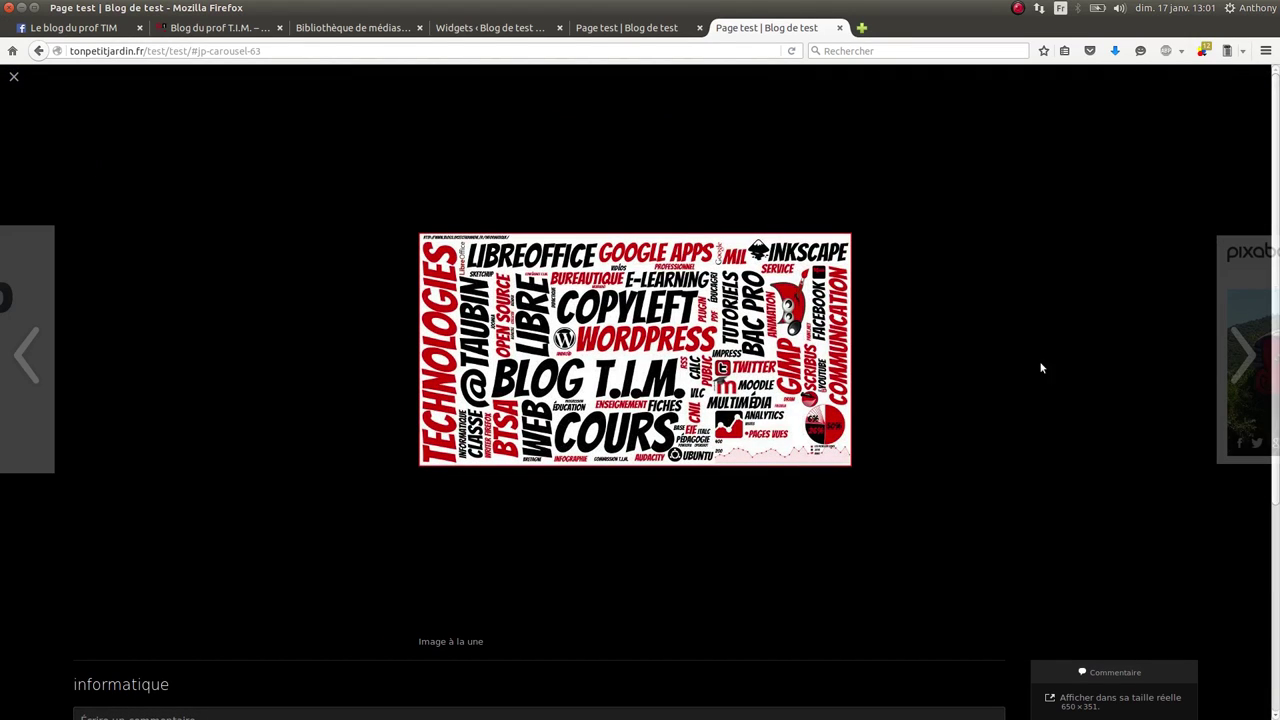
pyautogui.click(1236, 345)
pyautogui.click(1236, 342)
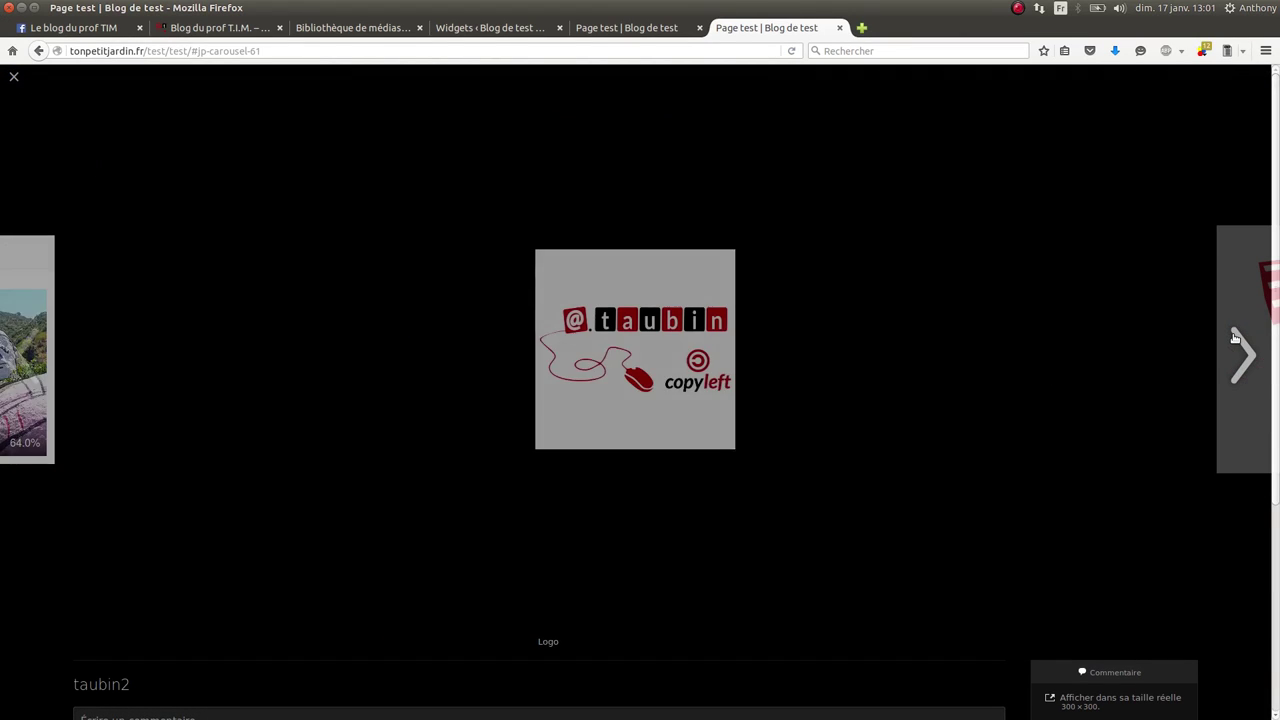
pyautogui.press('Escape')
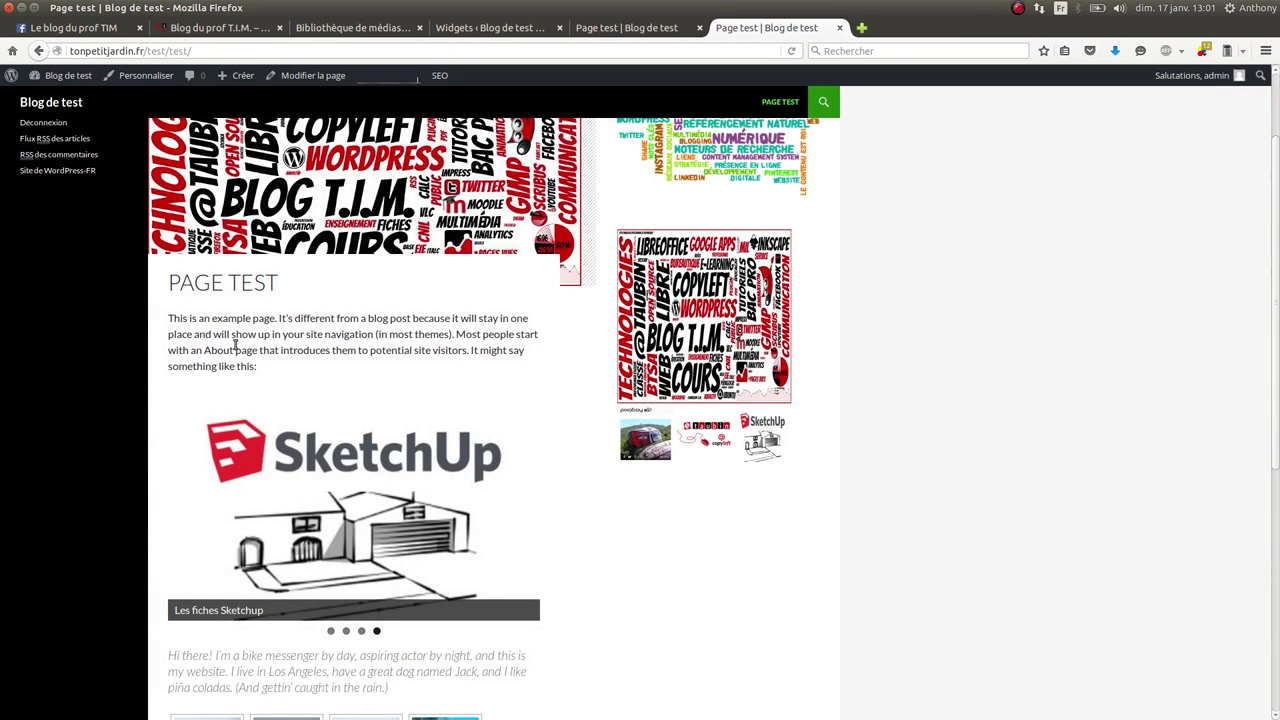
# Look over the top of the published Page test, return to the widgets administration, and collapse the Galerie (Jetpack) widget
pyautogui.scroll(-1, 251, 340)
pyautogui.scroll(1, 886, 378)
pyautogui.scroll(2, 884, 378)
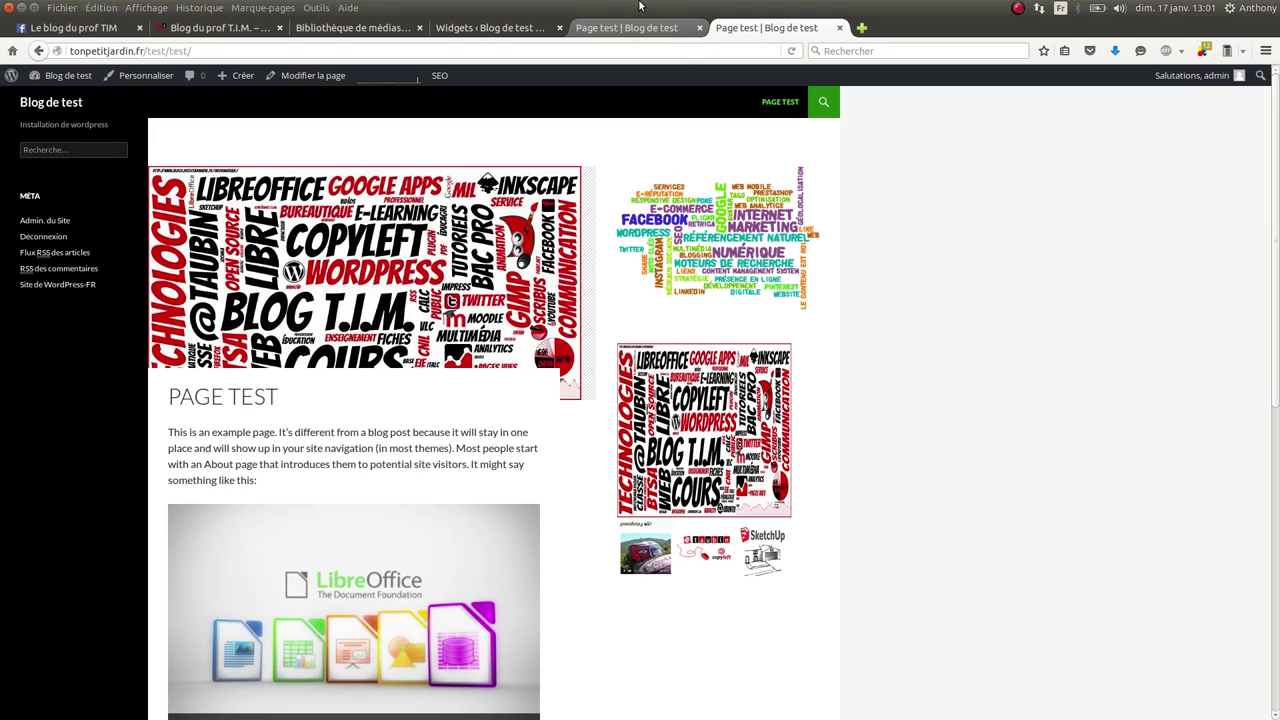
pyautogui.click(604, 29)
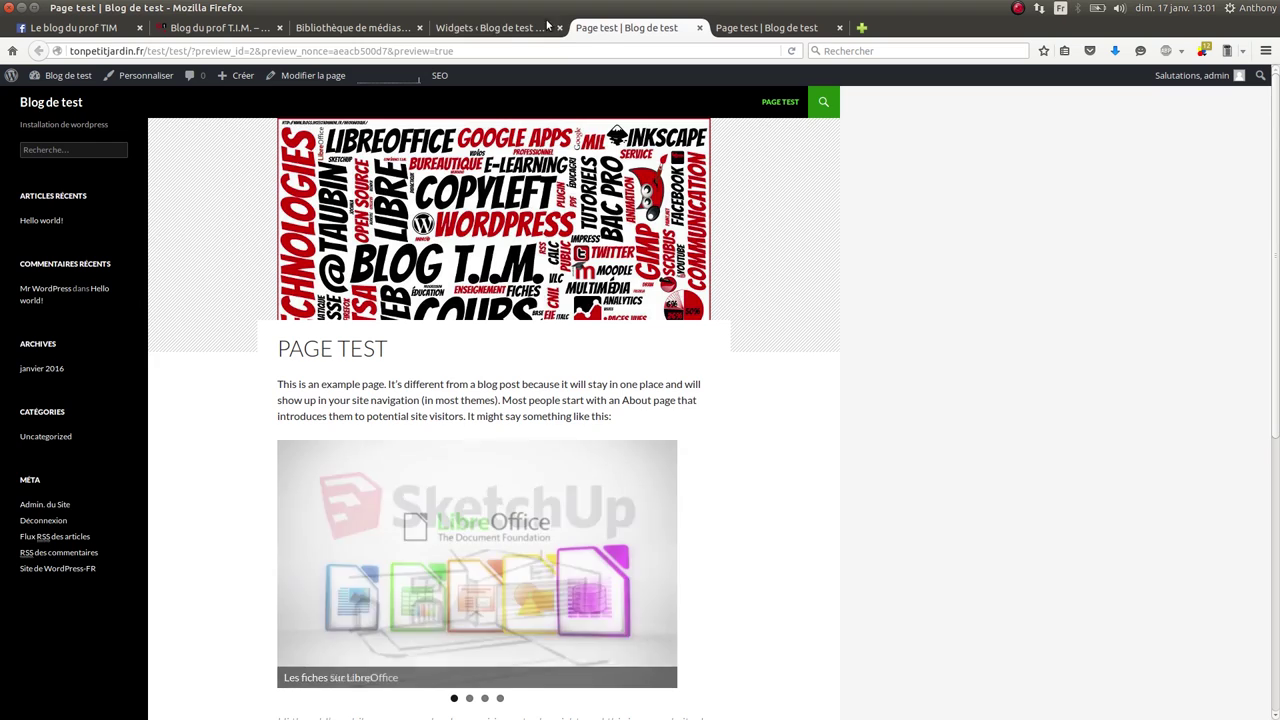
pyautogui.click(496, 28)
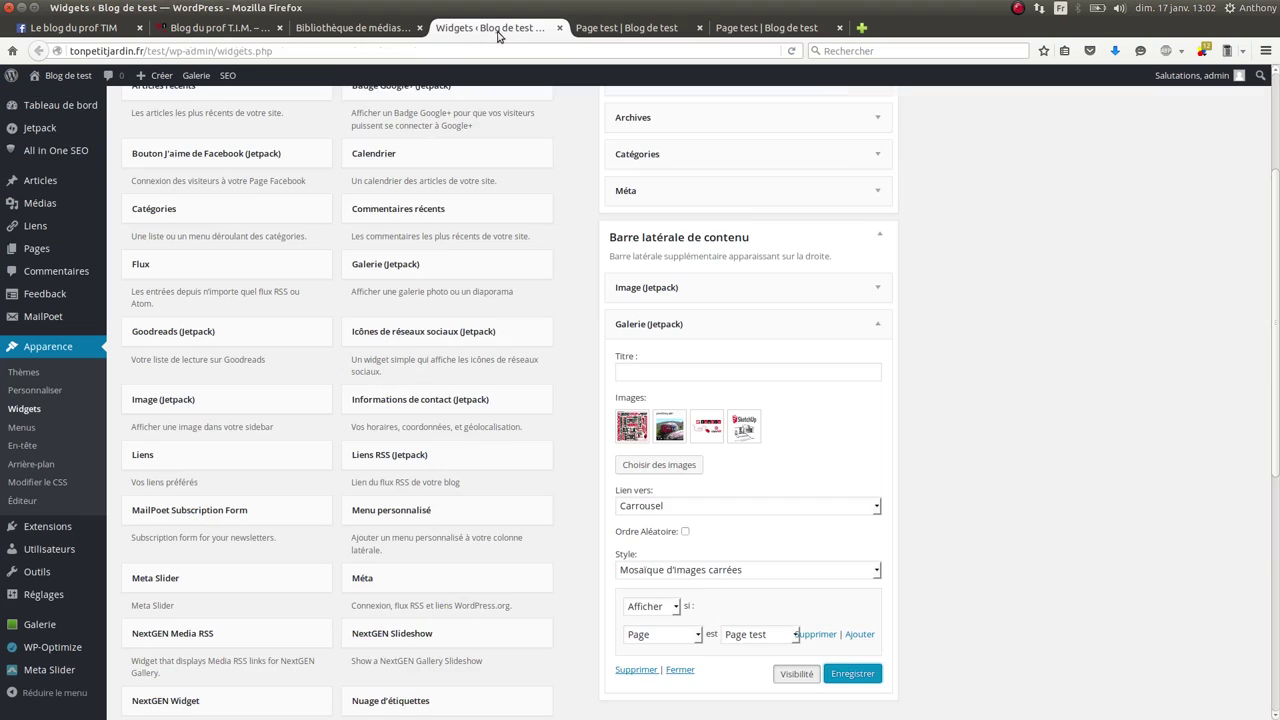
pyautogui.click(878, 323)
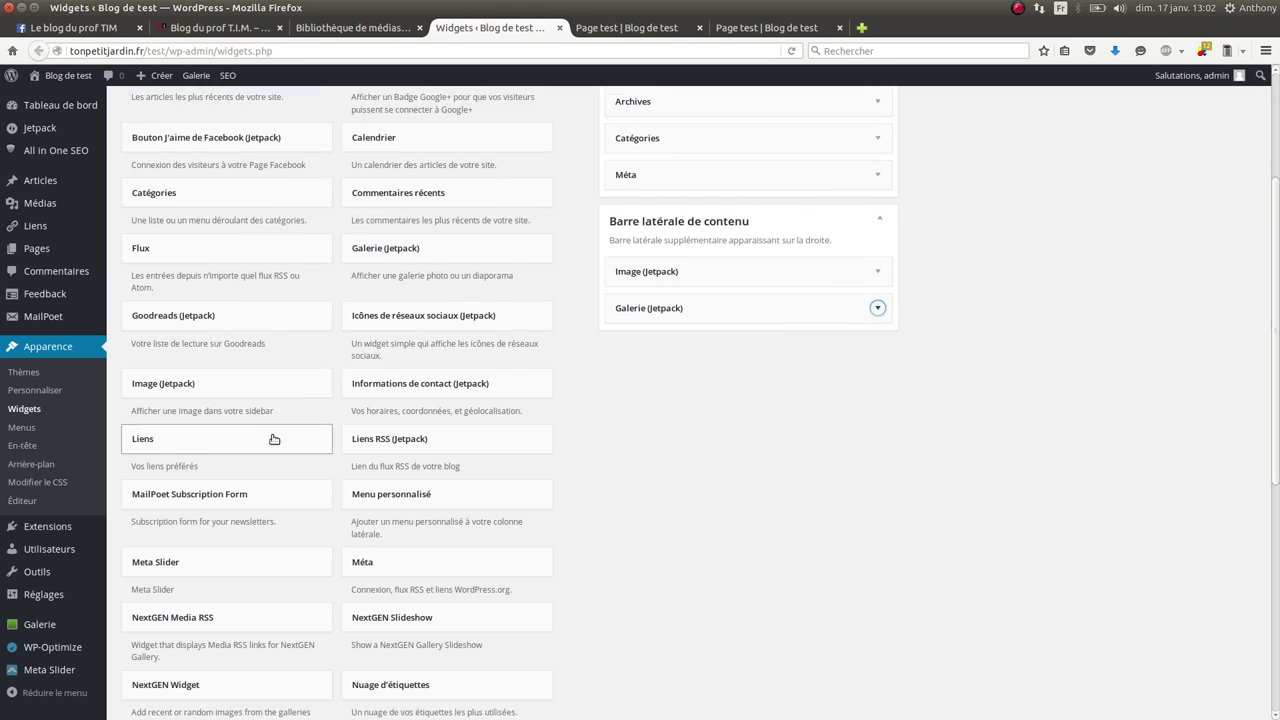
# Add a Bouton J'aime de Facebook (Jetpack) widget to Barre latérale de contenu, below the Galerie (Jetpack) widget
pyautogui.scroll(-3, 300, 440)
pyautogui.scroll(-1, 306, 442)
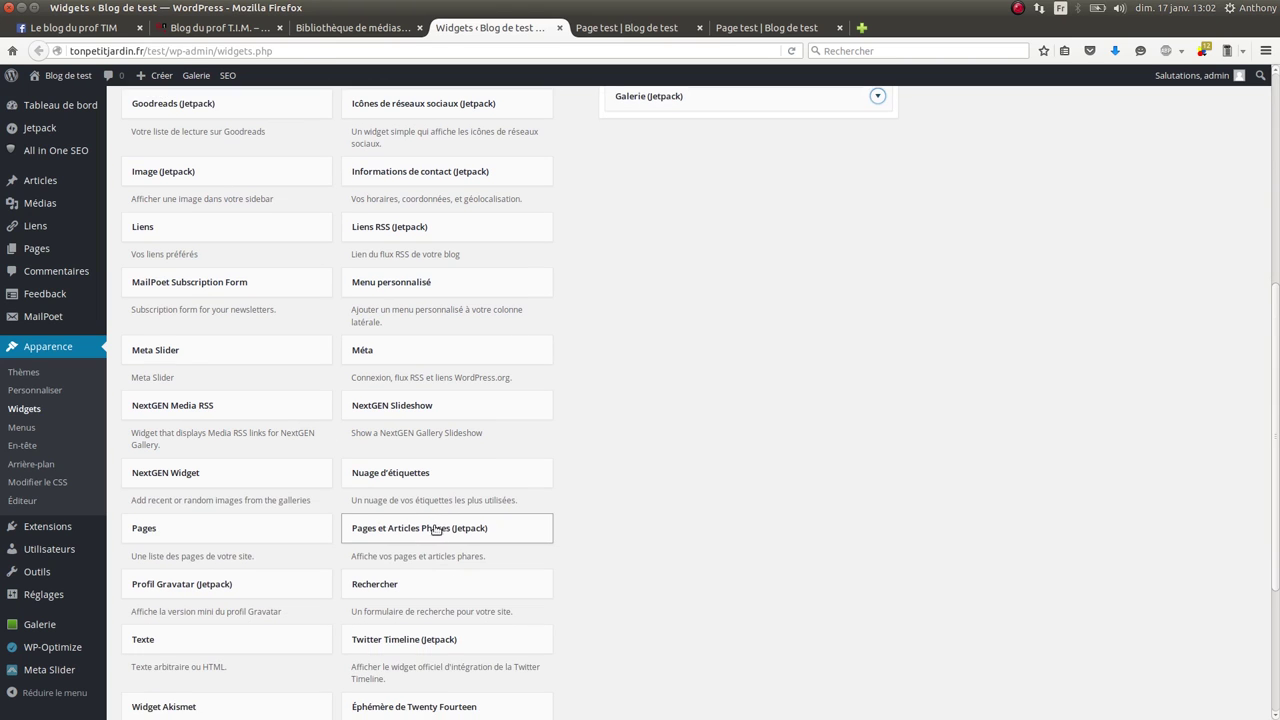
pyautogui.scroll(-2, 427, 535)
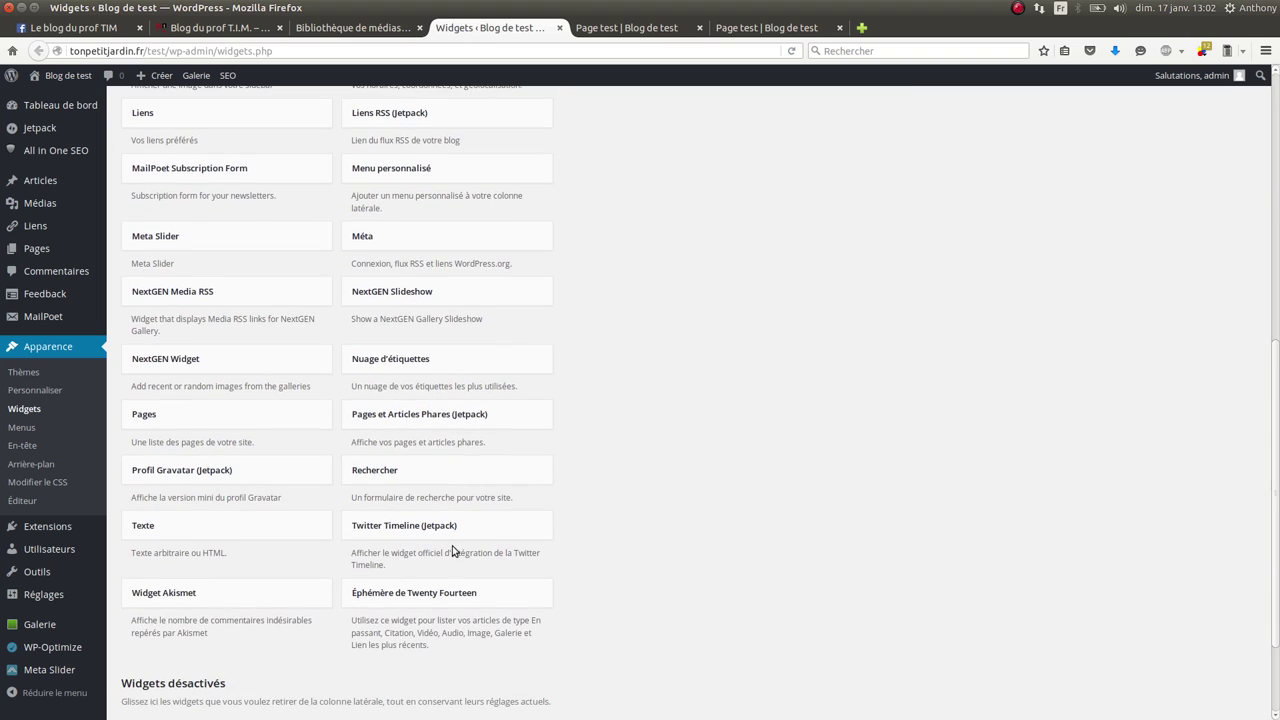
pyautogui.scroll(4, 326, 532)
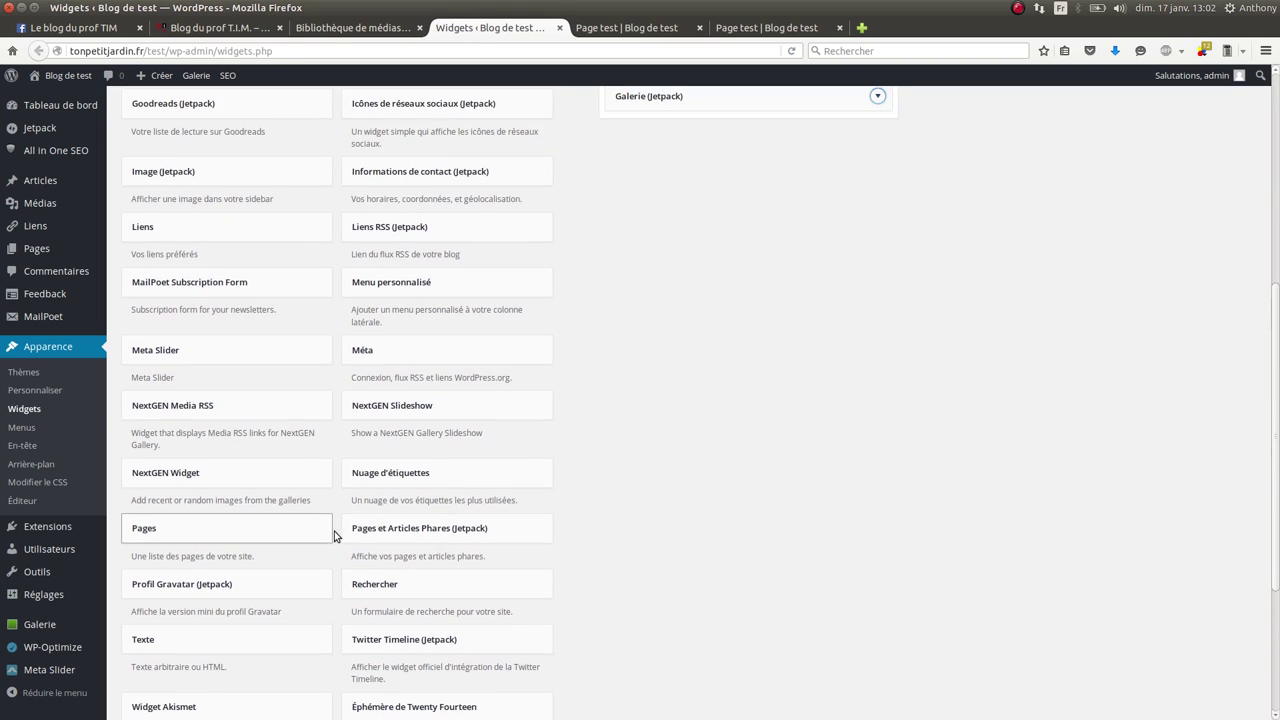
pyautogui.scroll(2, 326, 529)
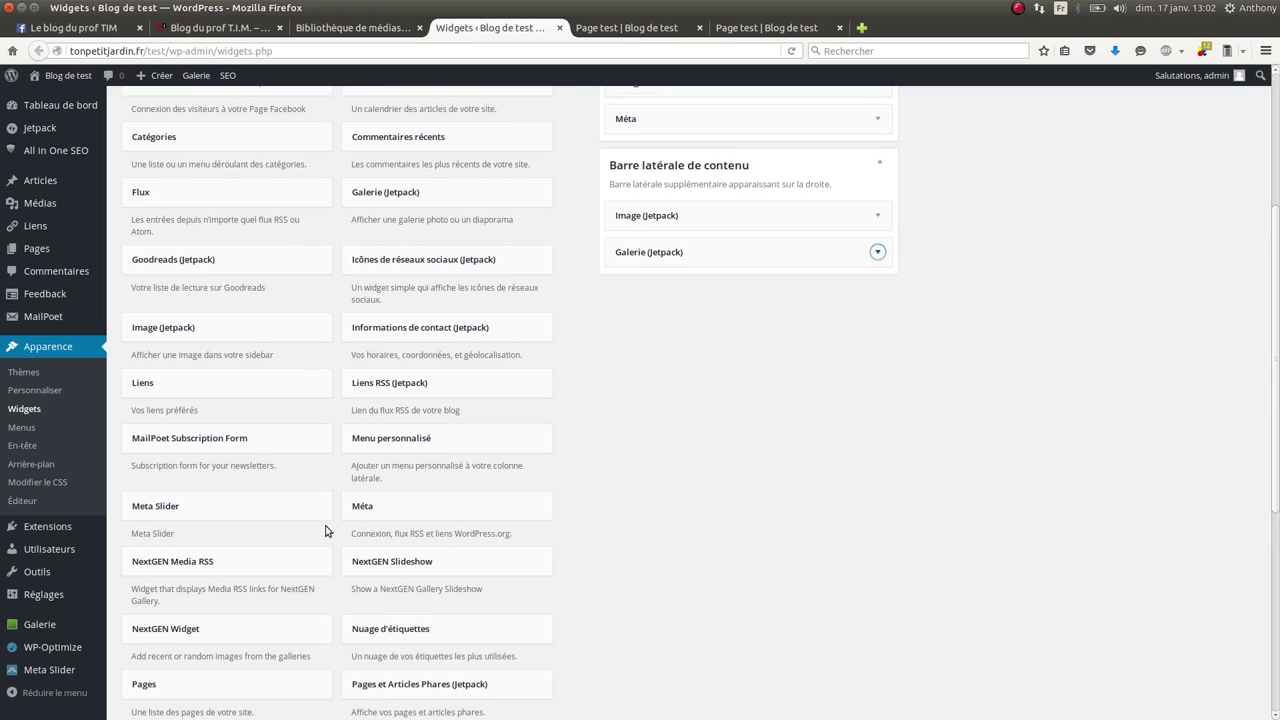
pyautogui.scroll(1, 326, 532)
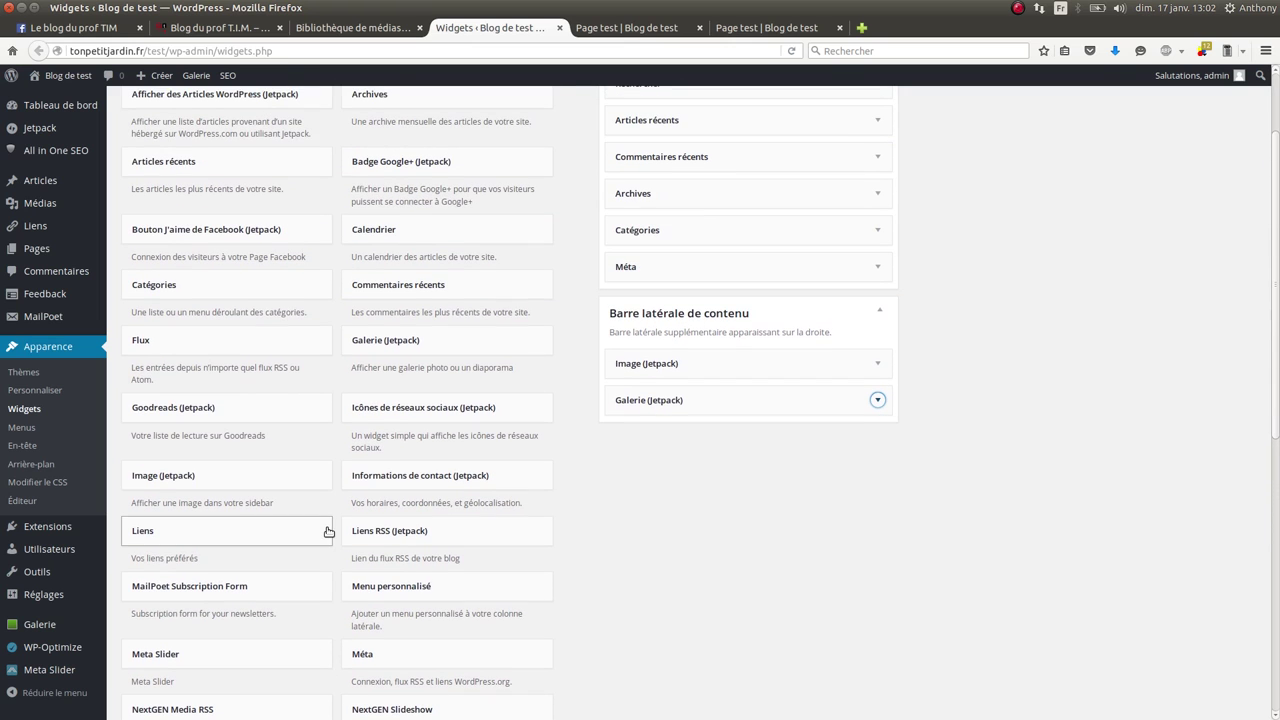
pyautogui.scroll(1, 328, 531)
pyautogui.moveTo(204, 267); pyautogui.dragTo(710, 476)
pyautogui.click(661, 566)
pyautogui.click(219, 28)
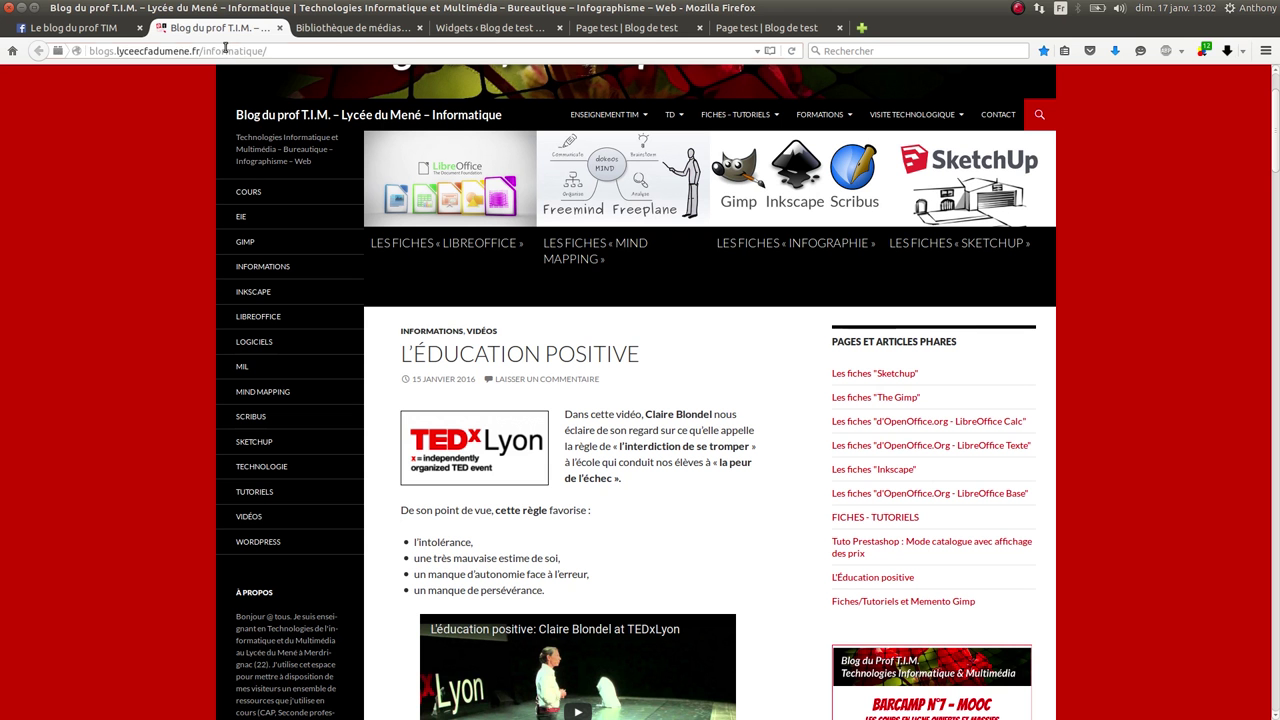
pyautogui.hotkey('ctrl', 'pageup')
pyautogui.click(185, 49)
pyautogui.hotkey('ctrl', 'c')
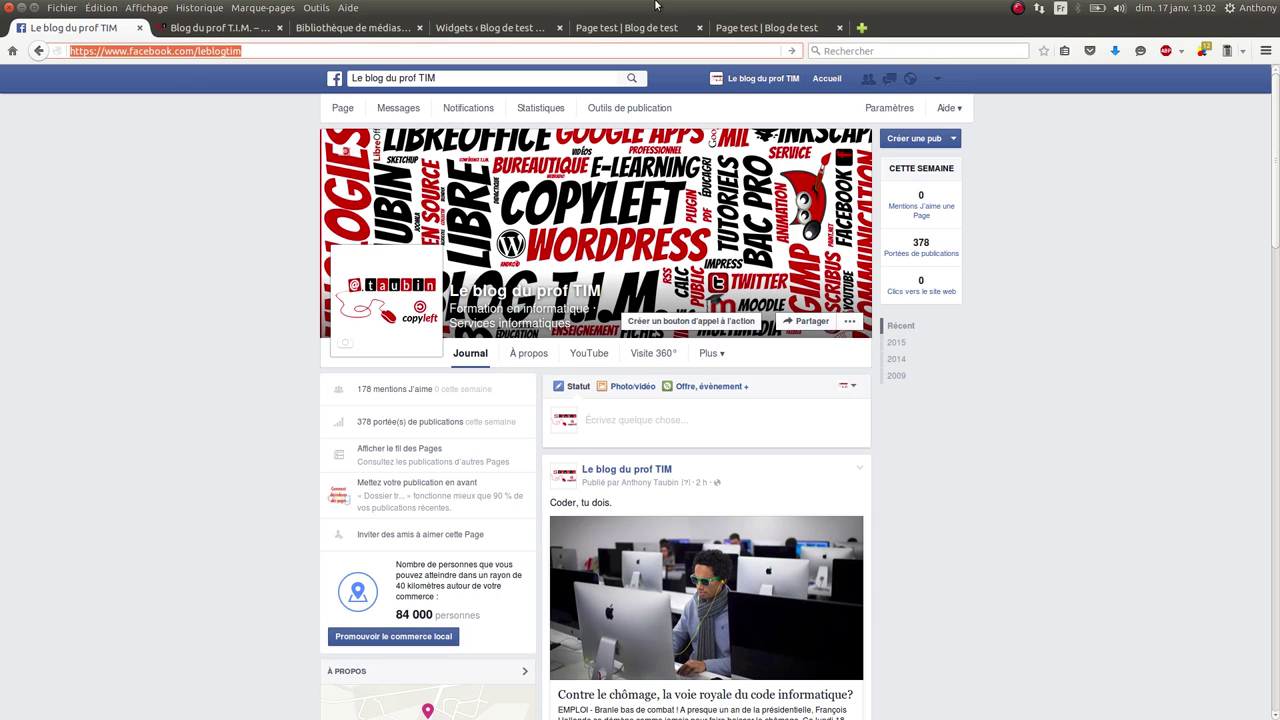
pyautogui.click(505, 36)
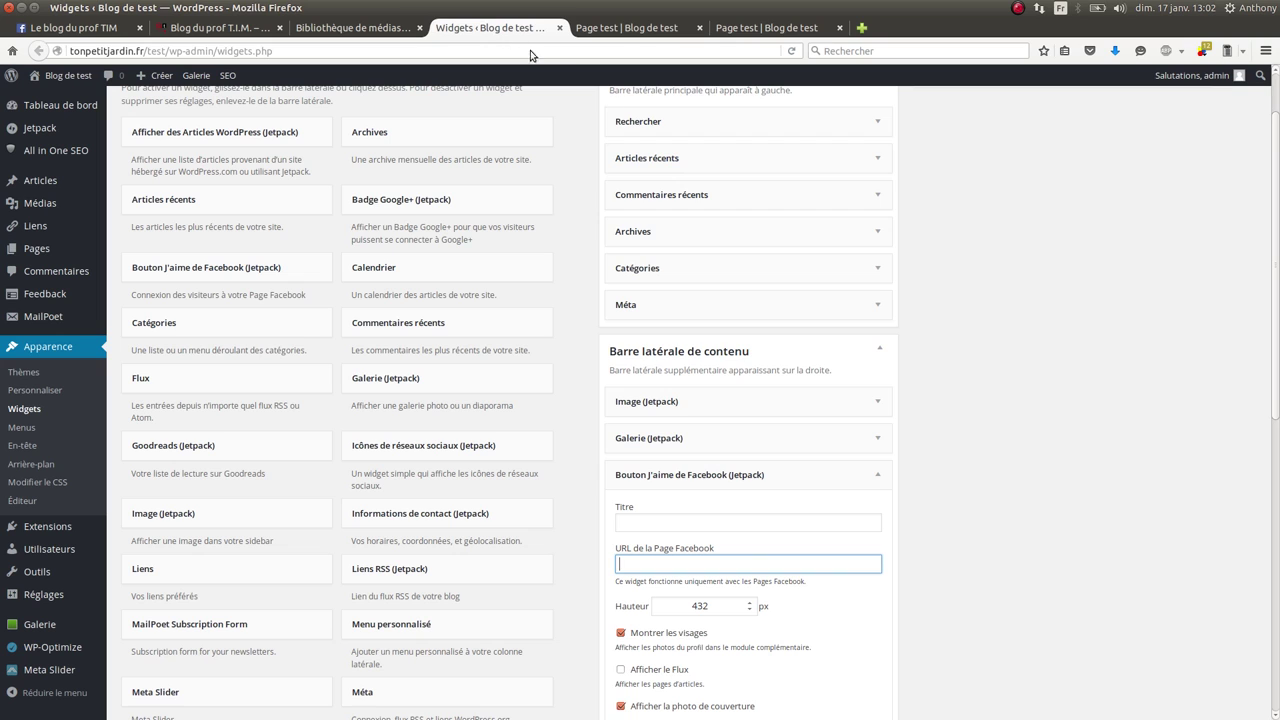
pyautogui.hotkey('ctrl', 'v')
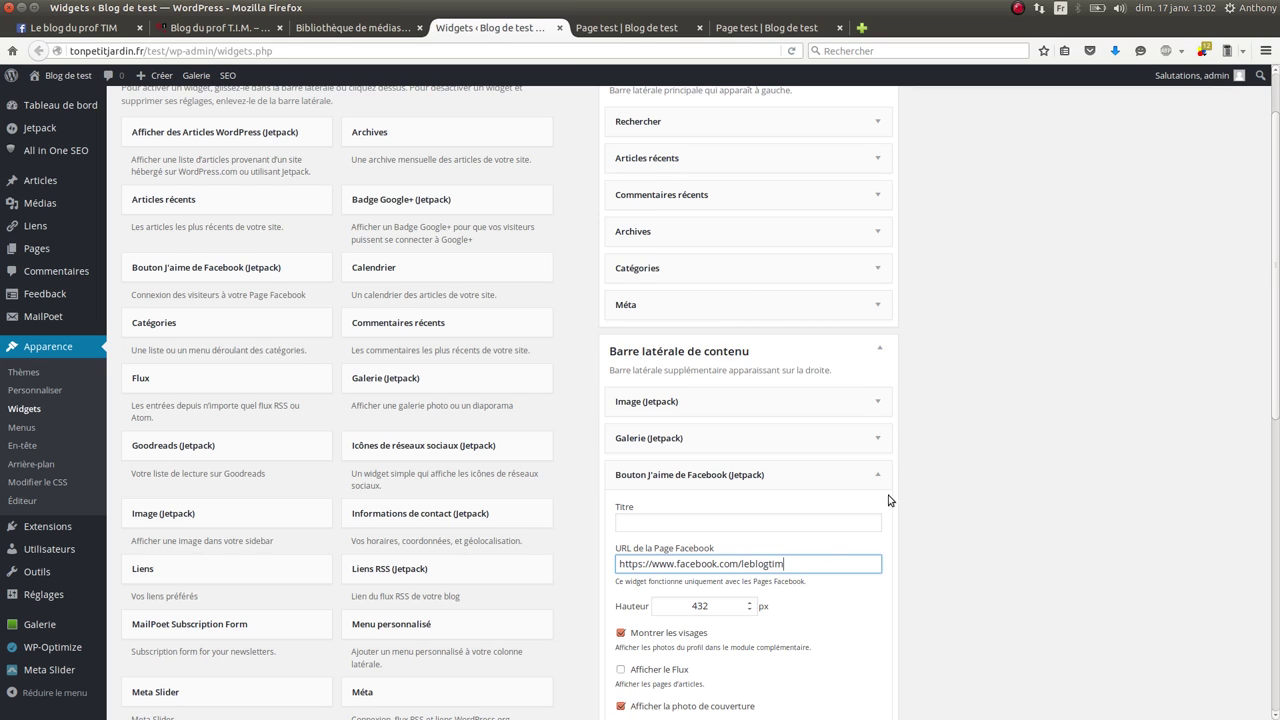
pyautogui.scroll(-3, 910, 485)
pyautogui.click(710, 370)
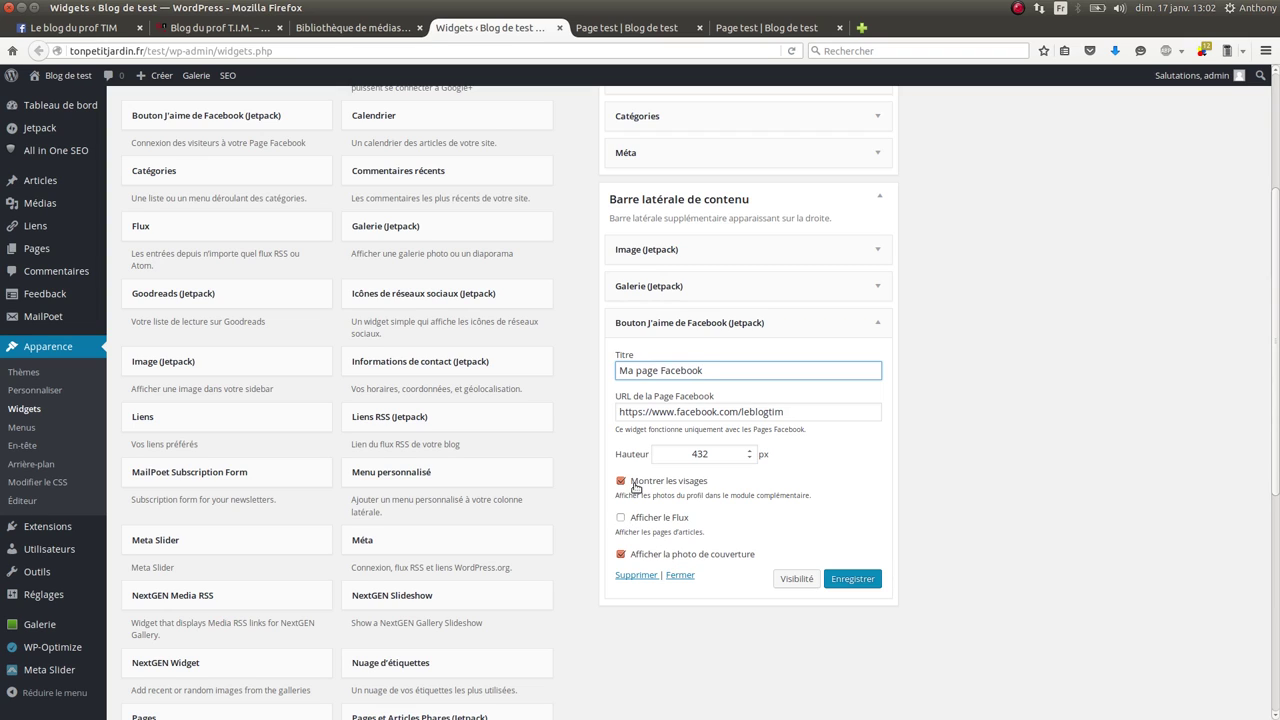
# Set the Facebook widget's visibility to Afficher if Page est Page test, and save the widget
pyautogui.click(781, 579)
pyautogui.click(688, 614)
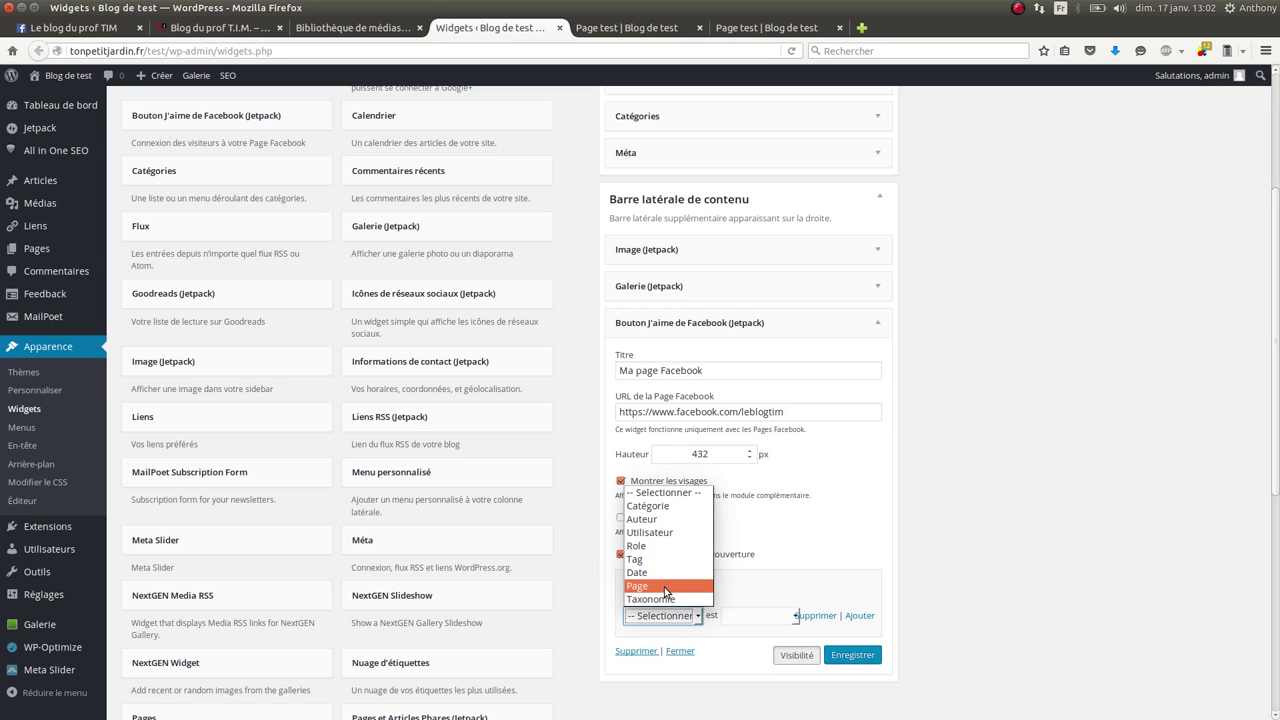
pyautogui.click(670, 592)
pyautogui.click(768, 618)
pyautogui.click(784, 600)
pyautogui.click(856, 655)
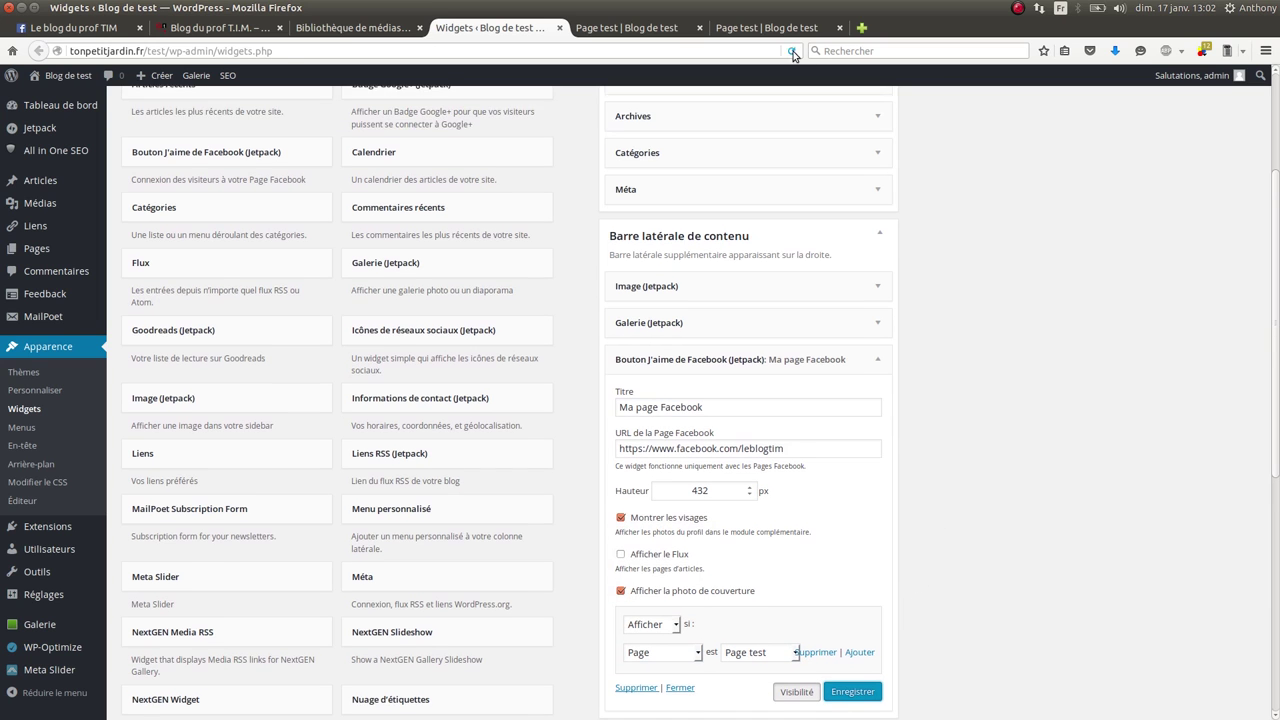
# Reload the published Page test and examine the Facebook widget in its content sidebar
pyautogui.click(786, 30)
pyautogui.click(794, 51)
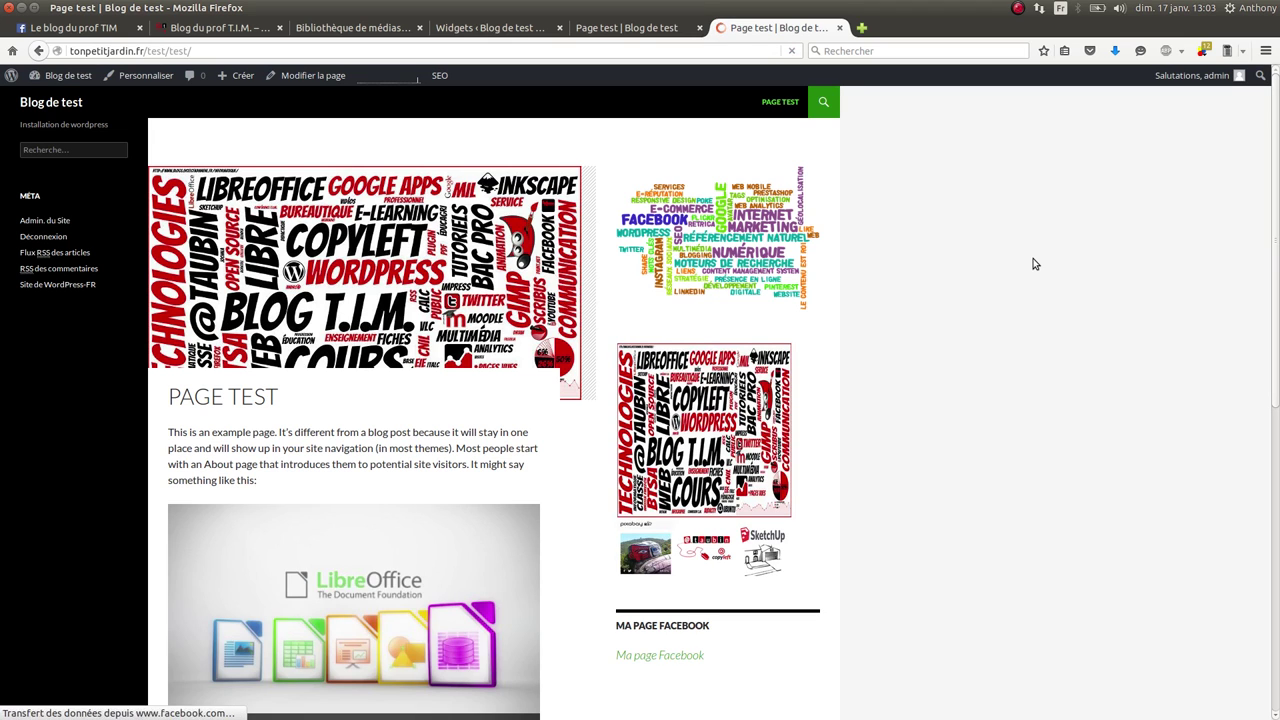
pyautogui.scroll(-2, 1011, 289)
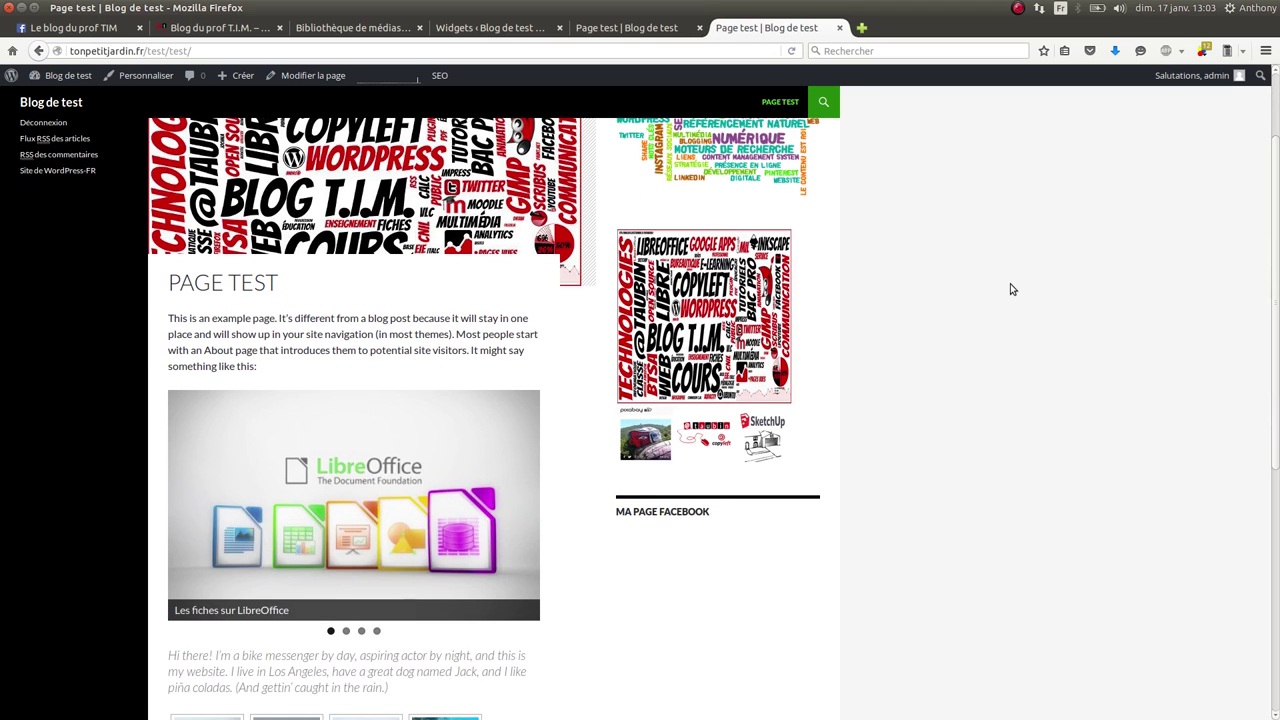
pyautogui.scroll(-4, 1011, 289)
pyautogui.scroll(-2, 1011, 289)
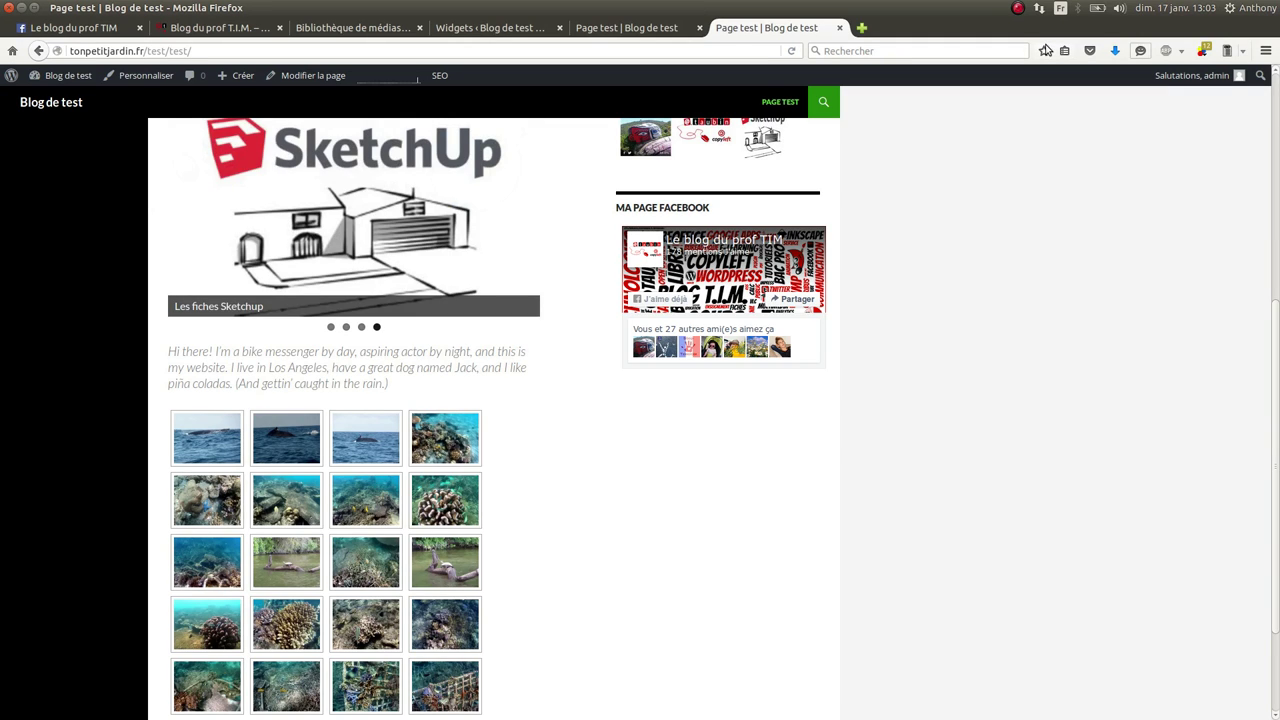
# Collapse Barre latérale de contenu and add a Pages et Articles Phares (Jetpack) widget below Rechercher in Barre latérale principale
pyautogui.hotkey('ctrl', 'pageup')
pyautogui.hotkey('ctrl', 'pageup')
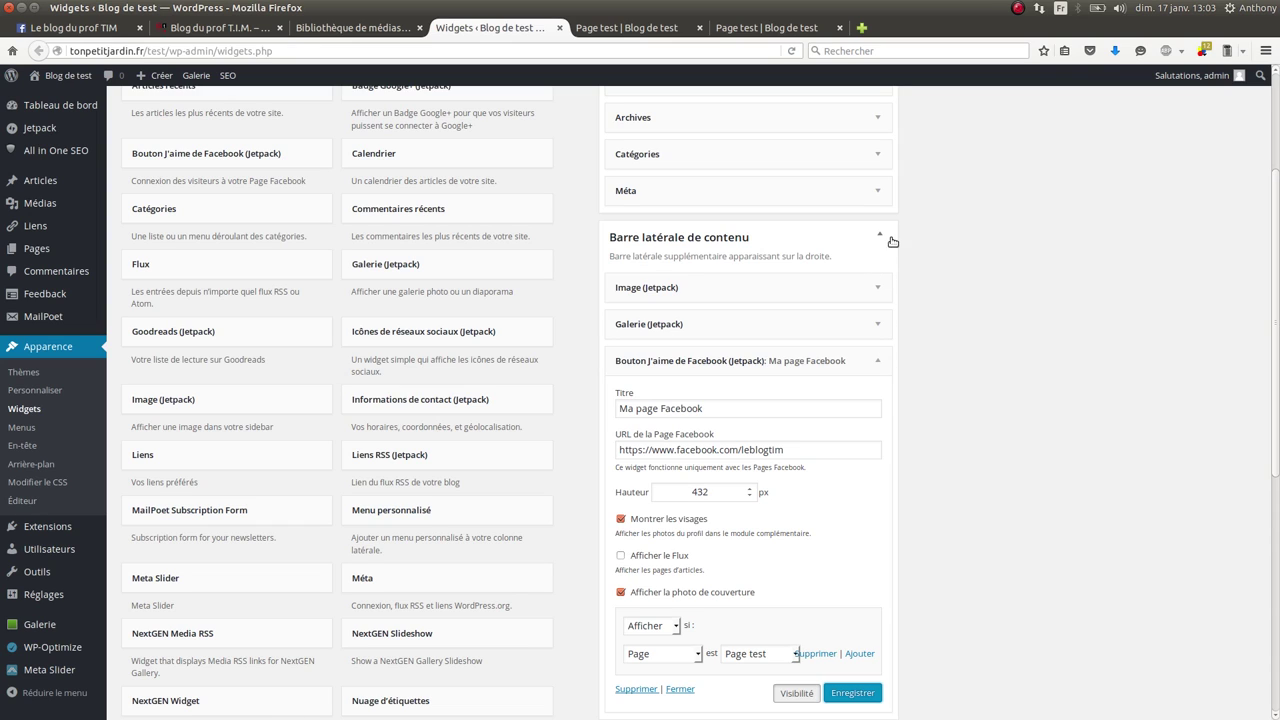
pyautogui.click(885, 238)
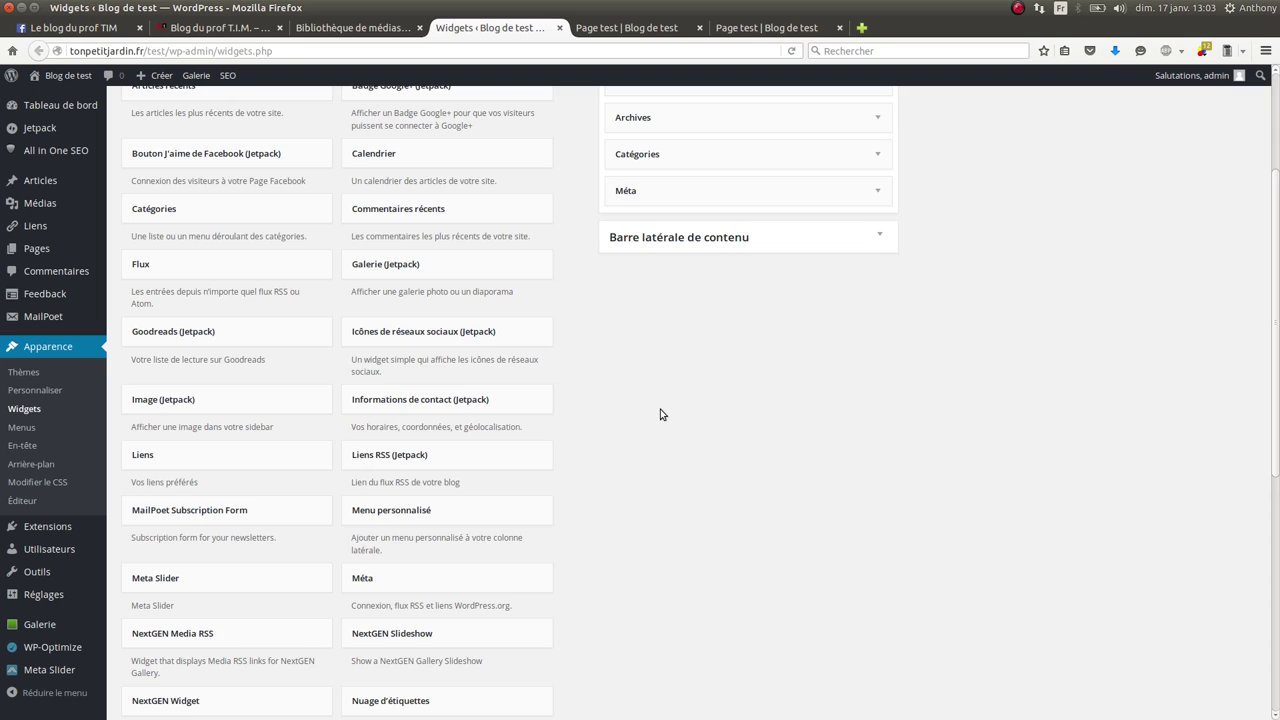
pyautogui.scroll(-2, 660, 414)
pyautogui.scroll(-3, 423, 578)
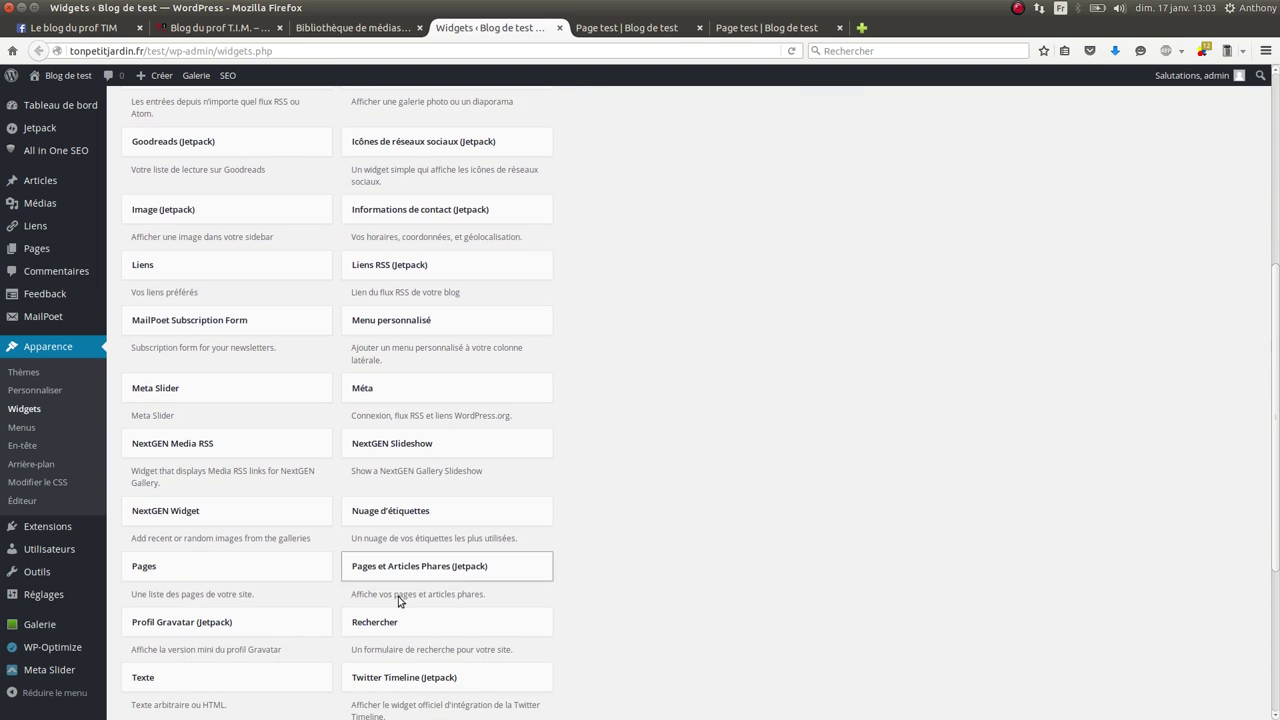
pyautogui.moveTo(423, 575); pyautogui.dragTo(663, 187)
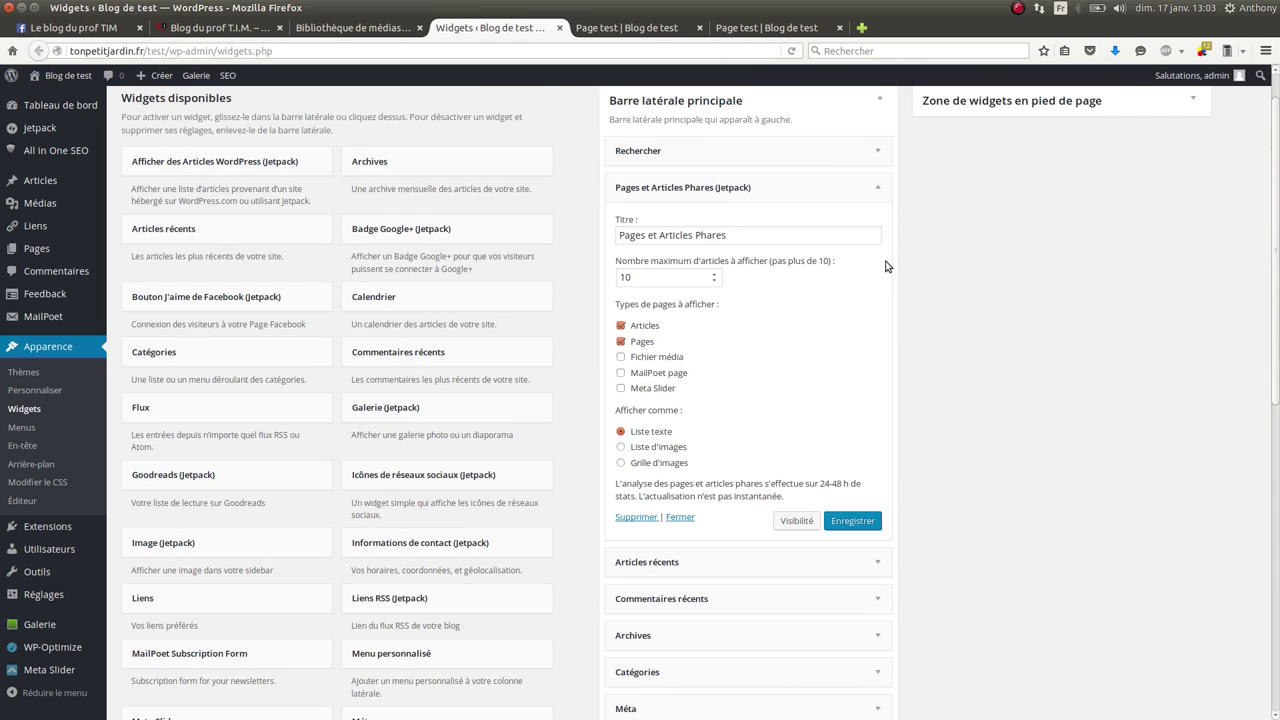
pyautogui.click(878, 188)
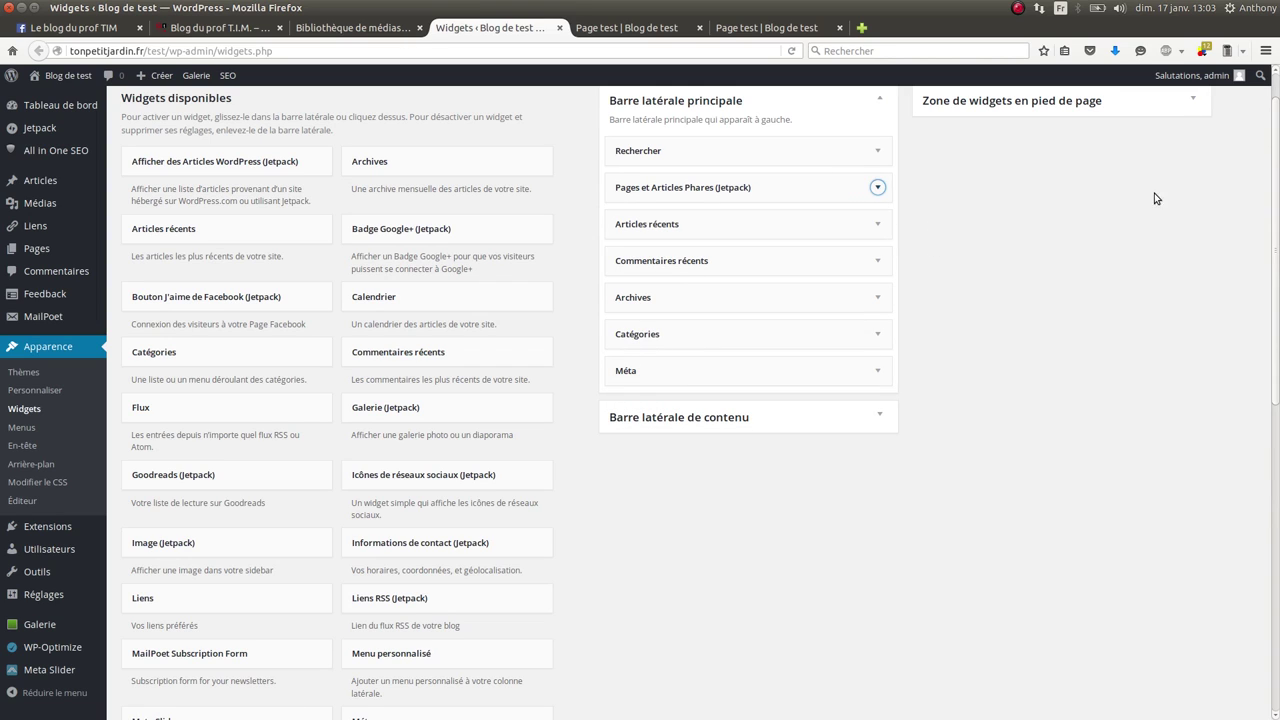
# Expand Zone de widgets en pied de page and add a Calendrier widget to it
pyautogui.click(1197, 103)
pyautogui.moveTo(366, 298); pyautogui.dragTo(967, 141)
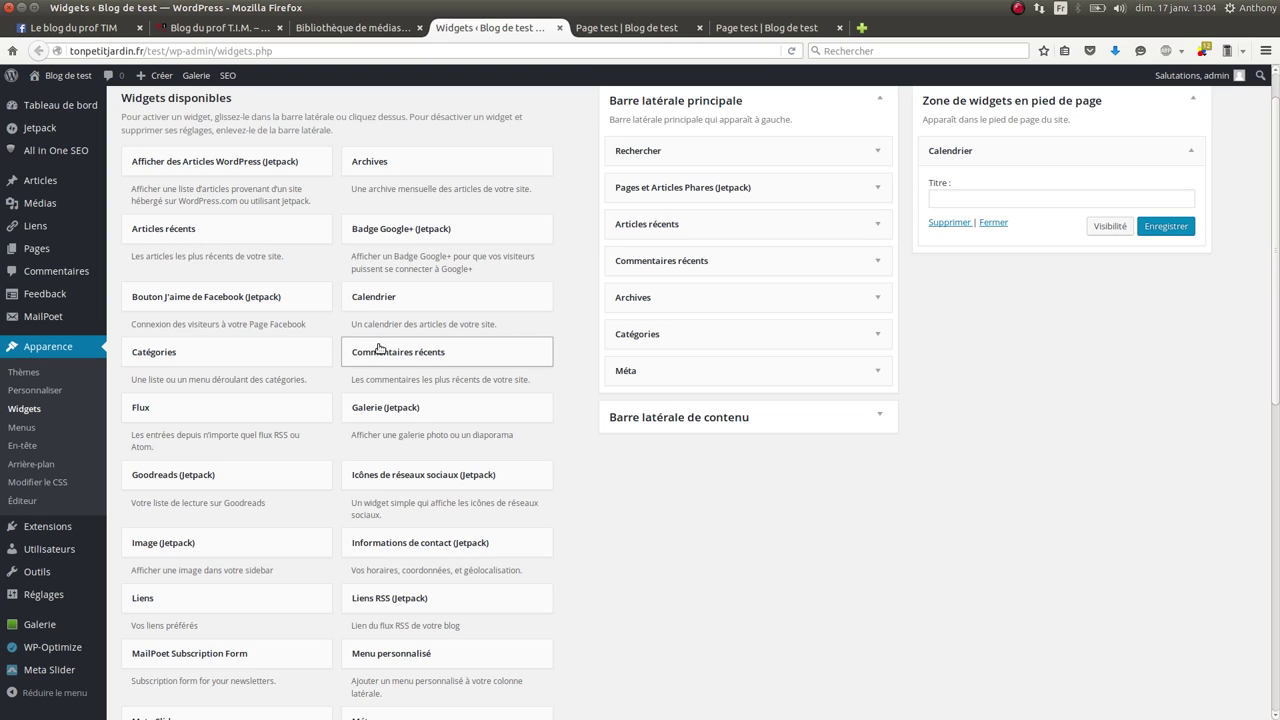
# Review the remaining available widgets, from Flux and Liens down to Twitter Timeline and Éphéméré de Twenty Fourteen
pyautogui.scroll(-3, 374, 398)
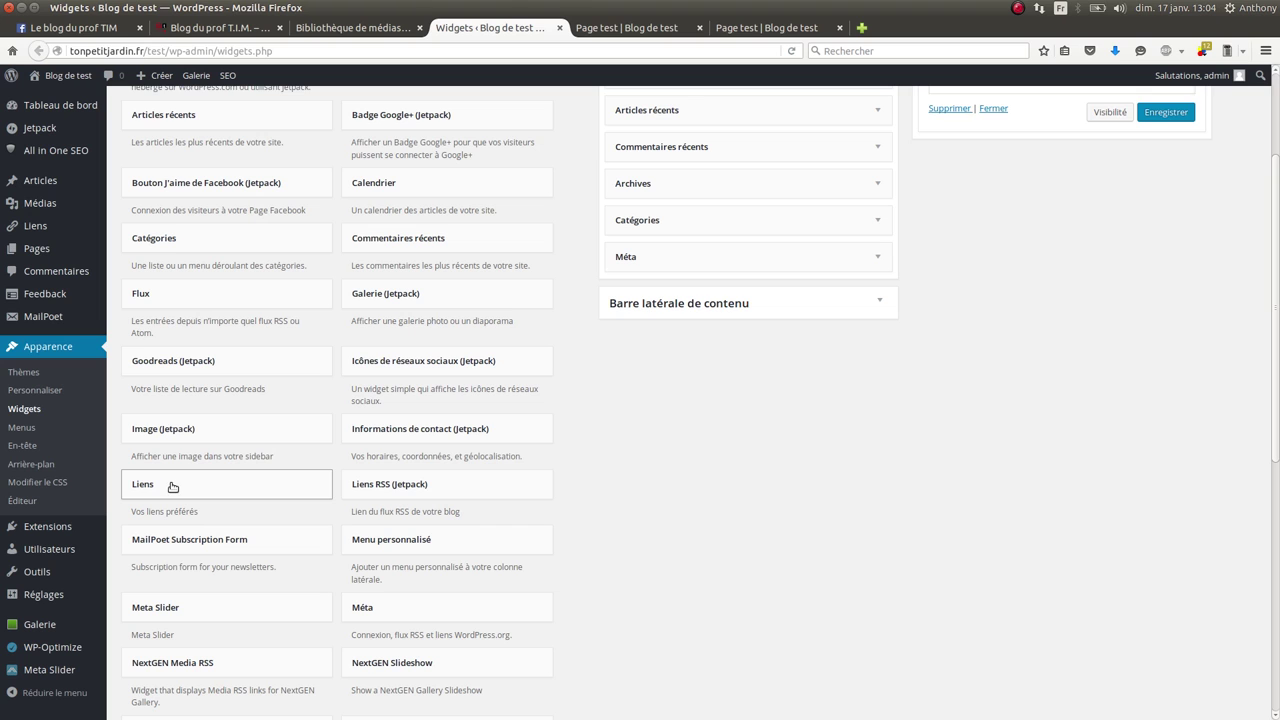
pyautogui.scroll(-3, 190, 486)
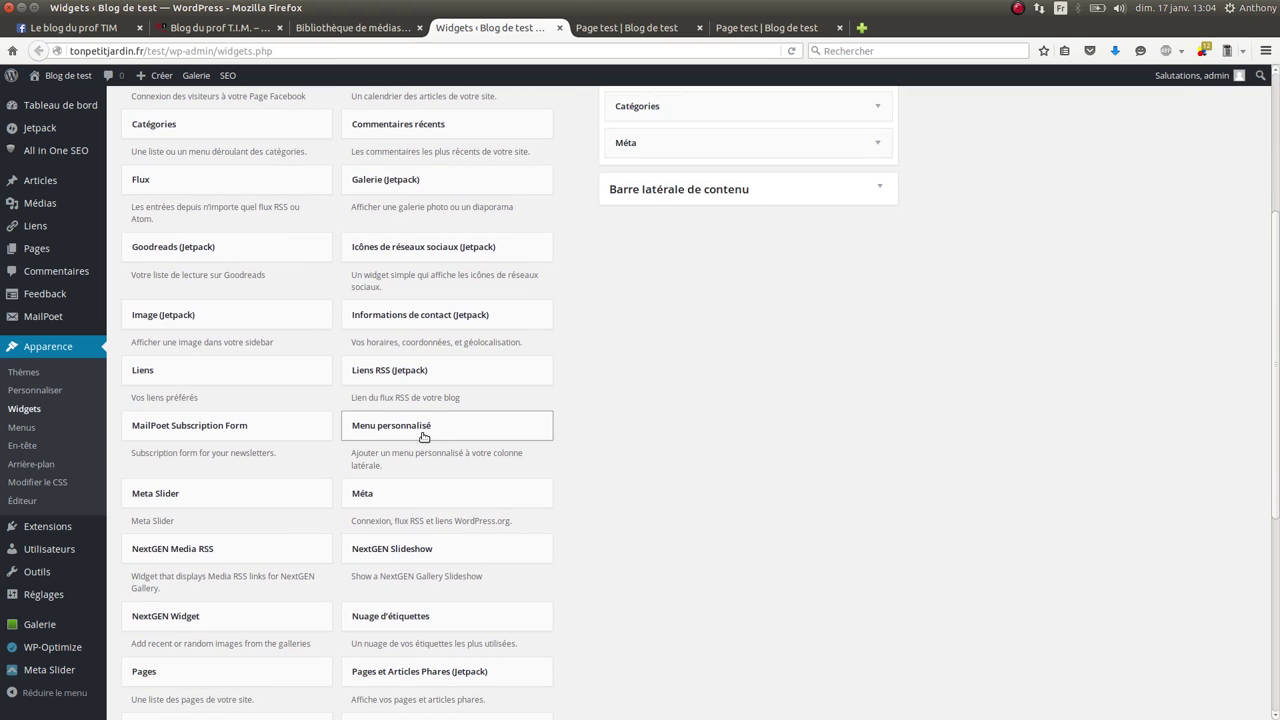
pyautogui.scroll(-2, 242, 395)
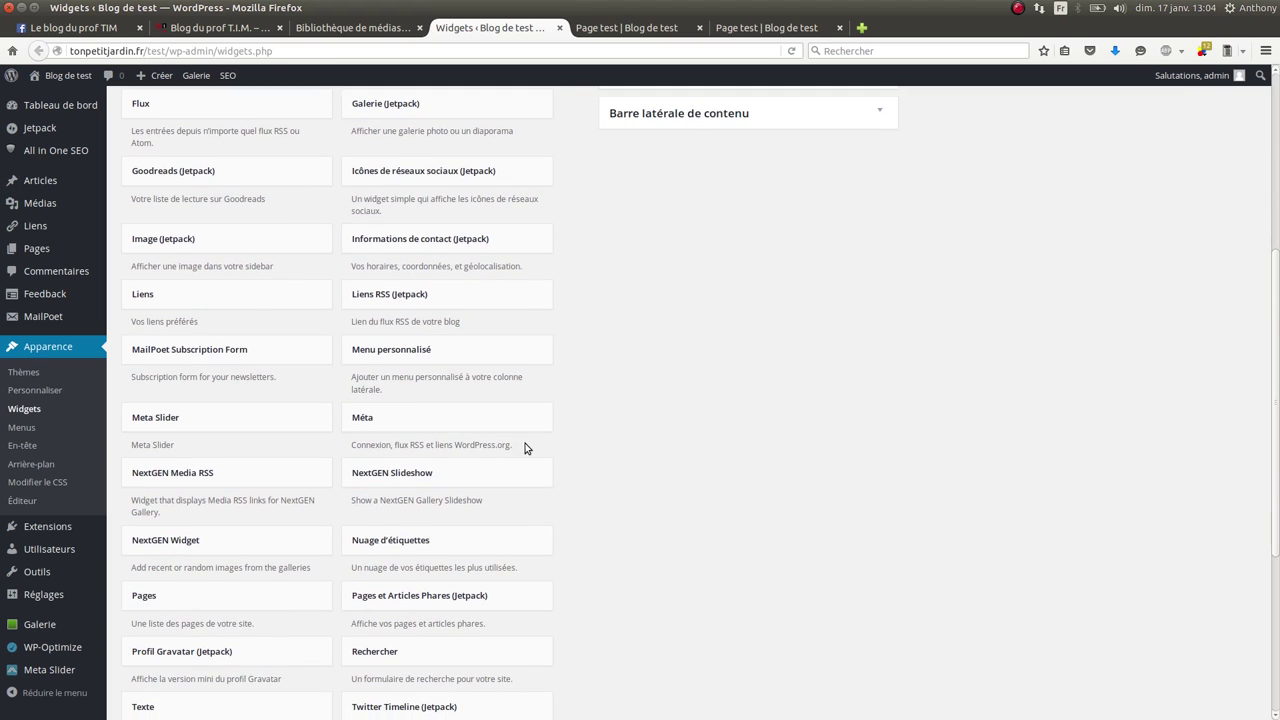
pyautogui.scroll(-3, 507, 468)
pyautogui.scroll(-4, 500, 473)
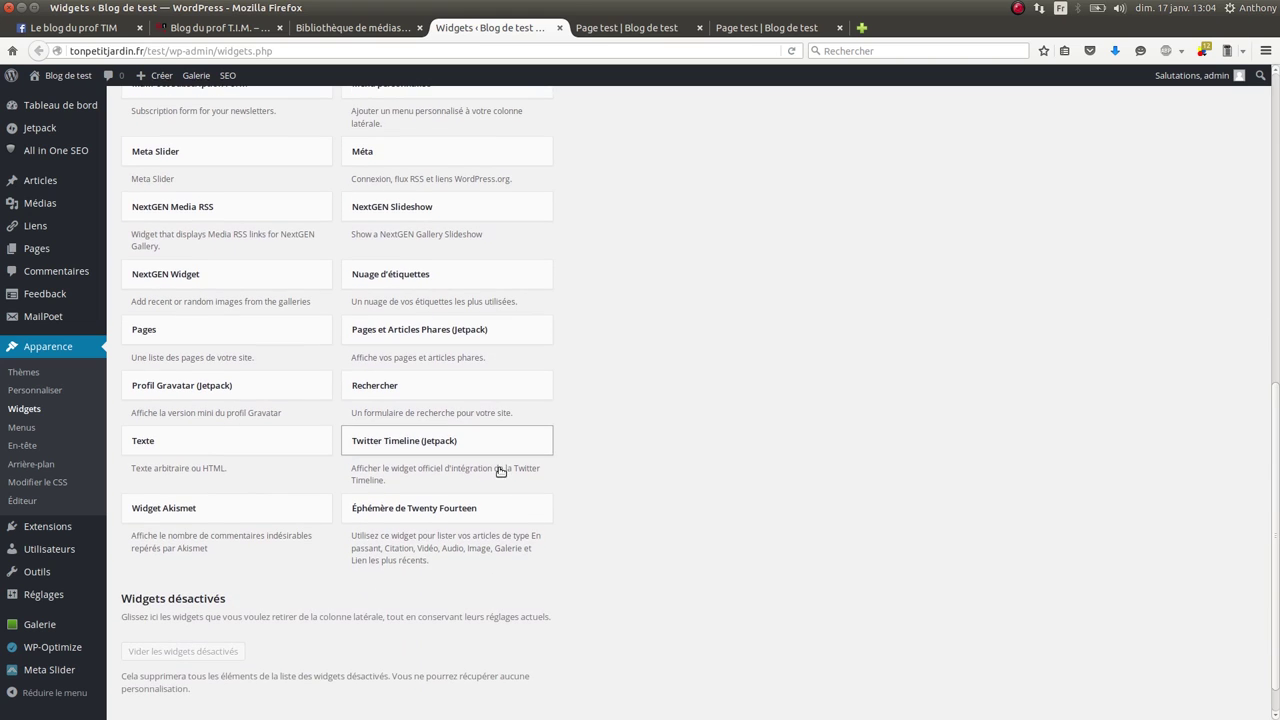
pyautogui.scroll(6, 500, 471)
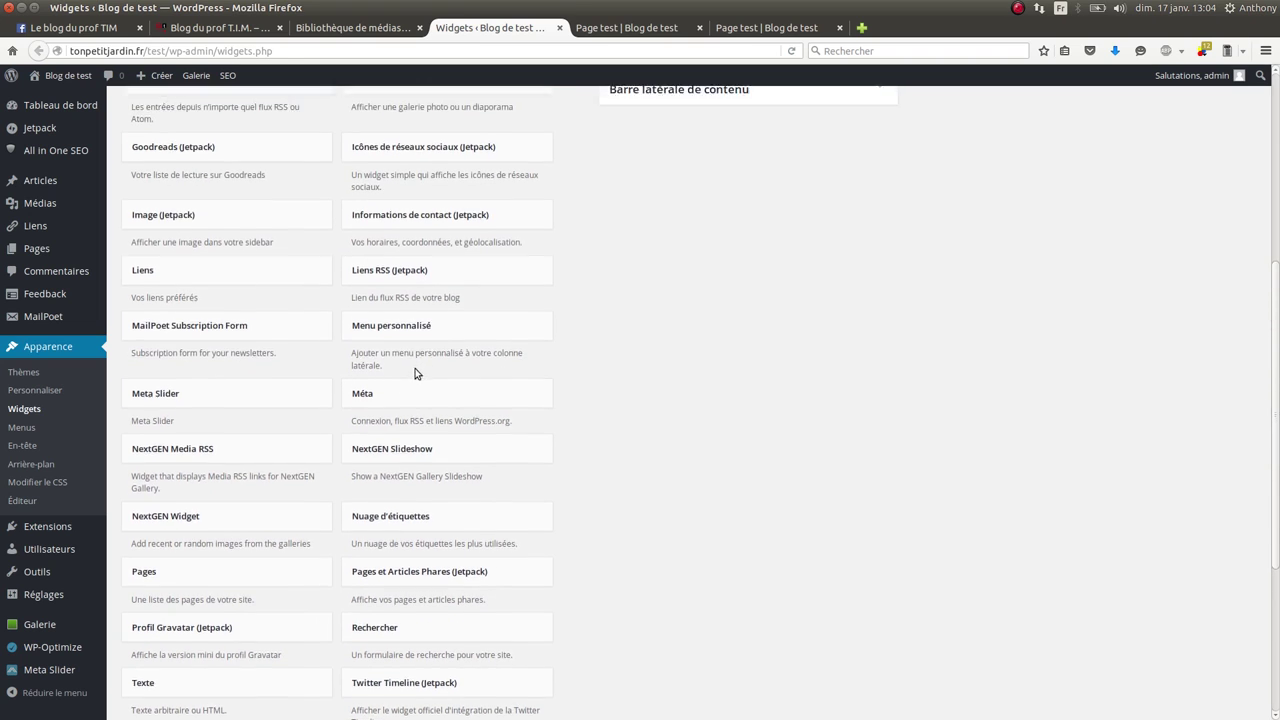
pyautogui.scroll(3, 439, 488)
pyautogui.scroll(3, 439, 488)
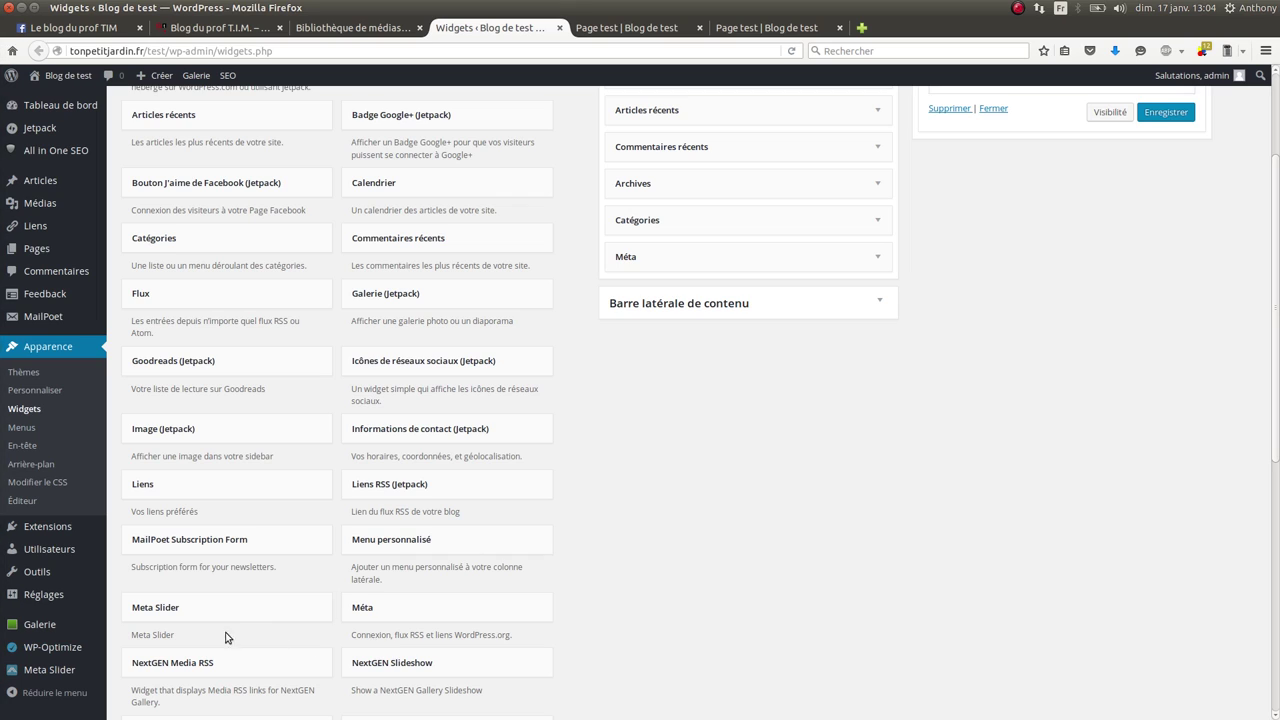
# Add a Menu personnalisé widget to Zone de widgets en pied de page, and delete it again
pyautogui.moveTo(403, 539); pyautogui.dragTo(1035, 140)
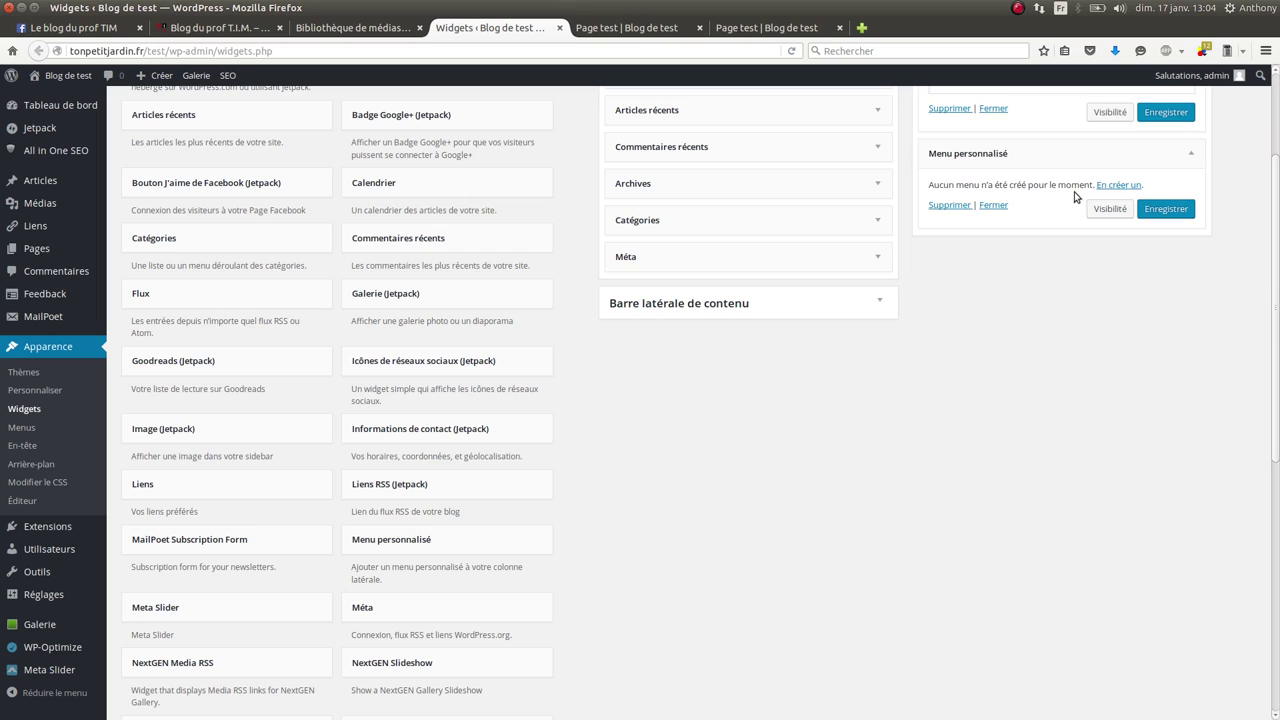
pyautogui.click(1191, 153)
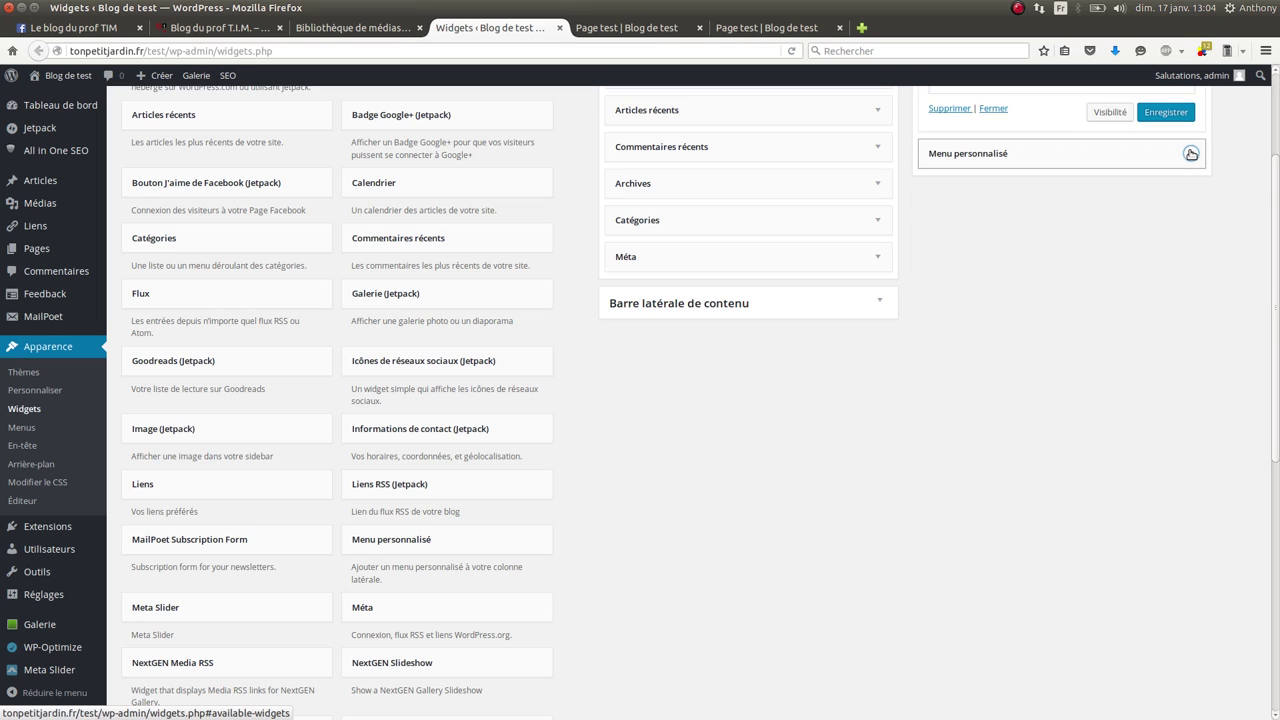
pyautogui.click(1191, 153)
pyautogui.click(949, 205)
# Reload the published Page test to check the newly added sidebar and footer widgets
pyautogui.click(800, 30)
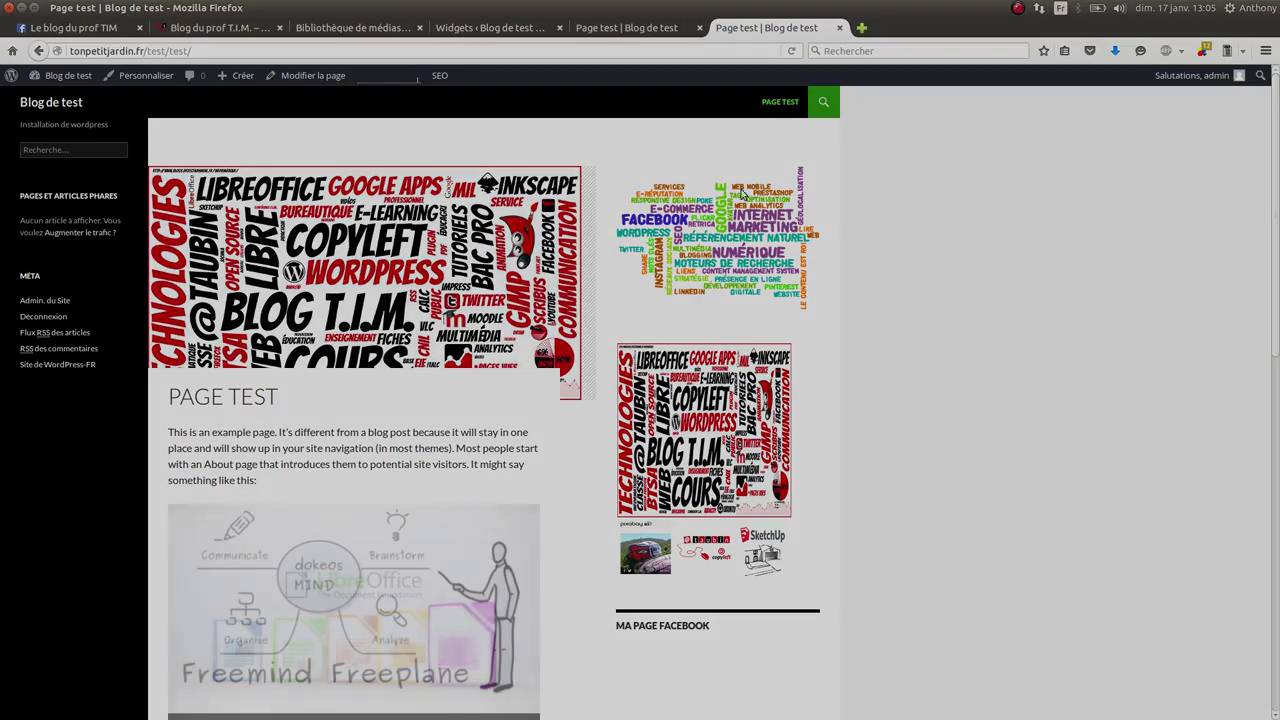